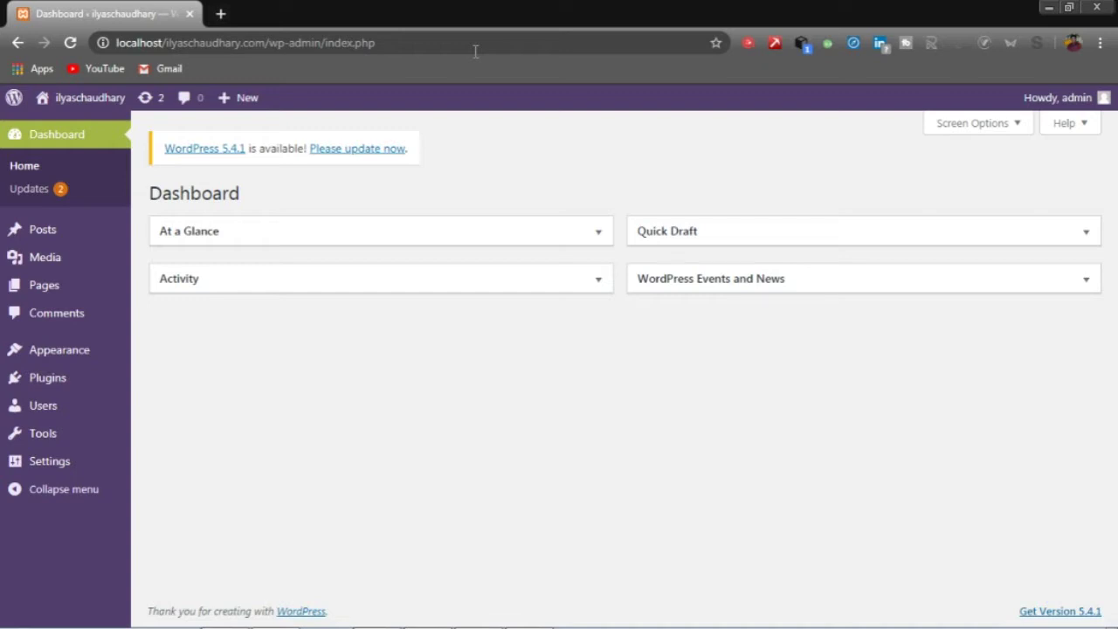
# Open the list of all posts, view only the account's own posts, and return to the full list.
pyautogui.moveTo(60, 229)
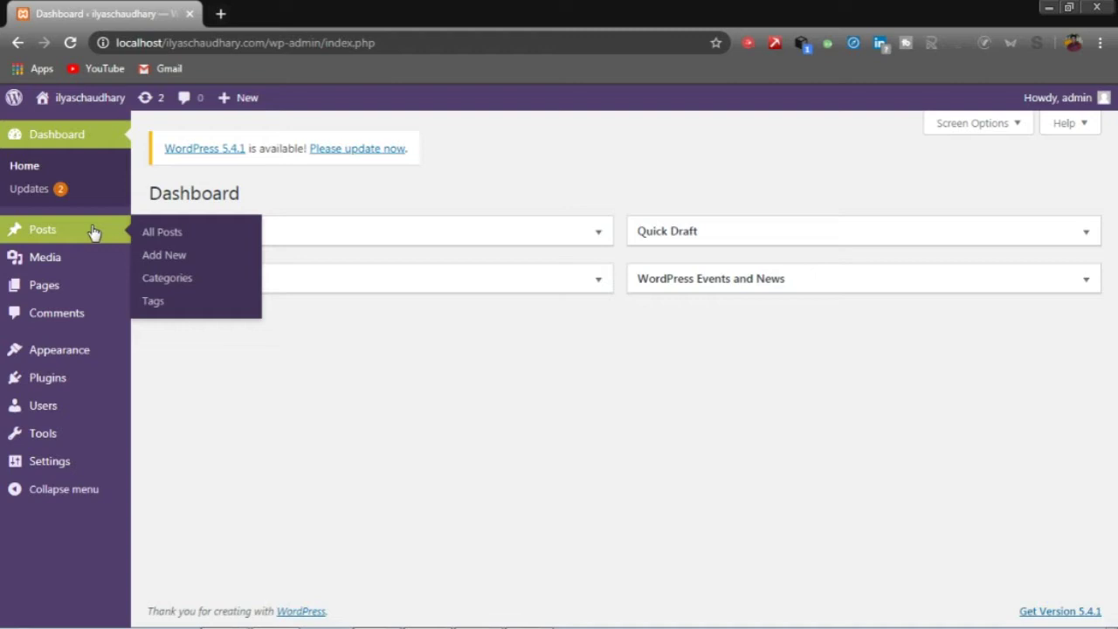
pyautogui.click(158, 238)
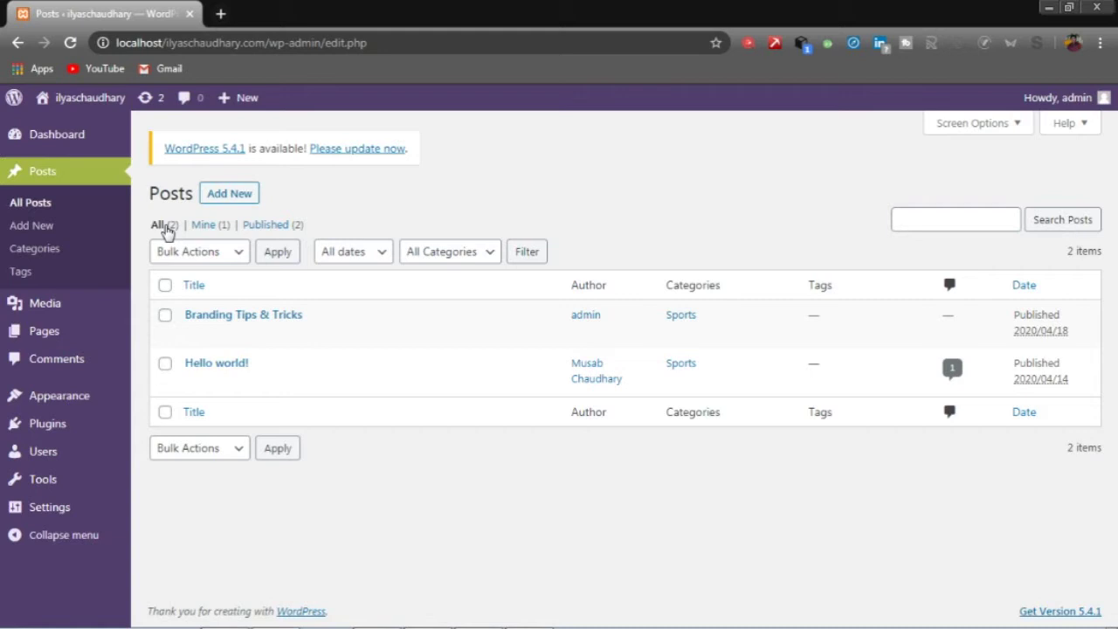
pyautogui.click(205, 229)
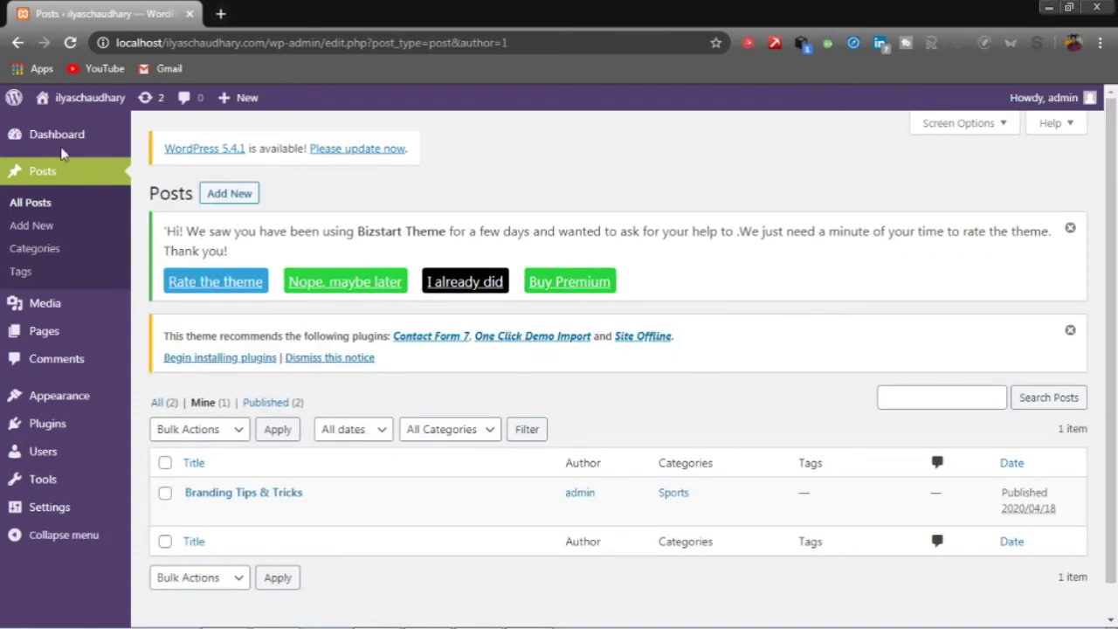
pyautogui.click(17, 42)
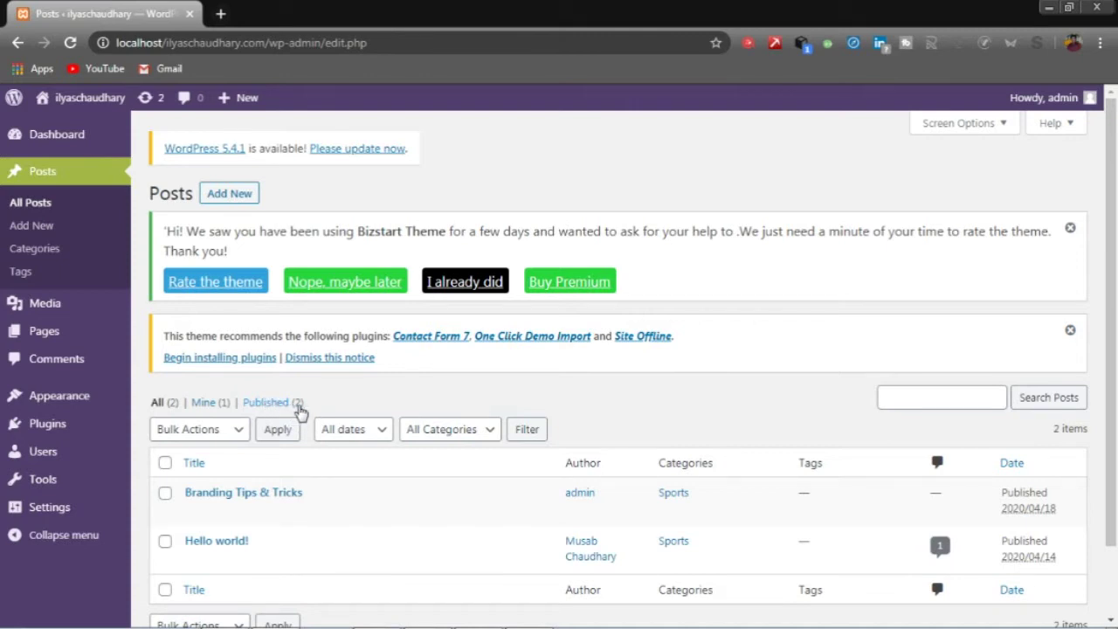
pyautogui.scroll(-1, 323, 404)
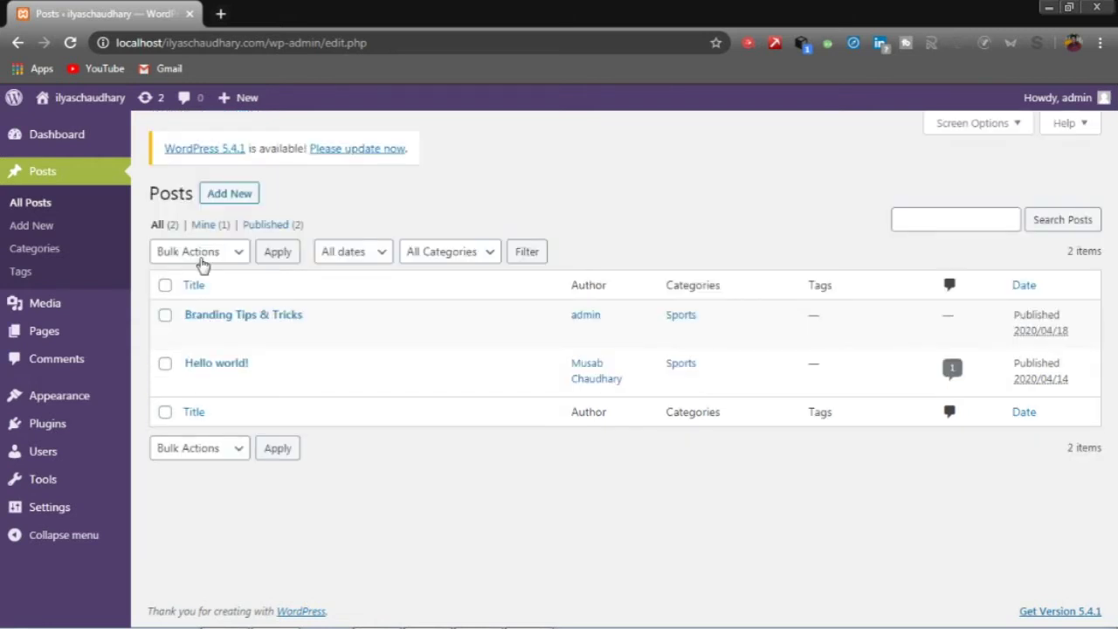
# Select both posts, choose the Move to Trash bulk action without applying it, and deselect Hello world!
pyautogui.click(201, 258)
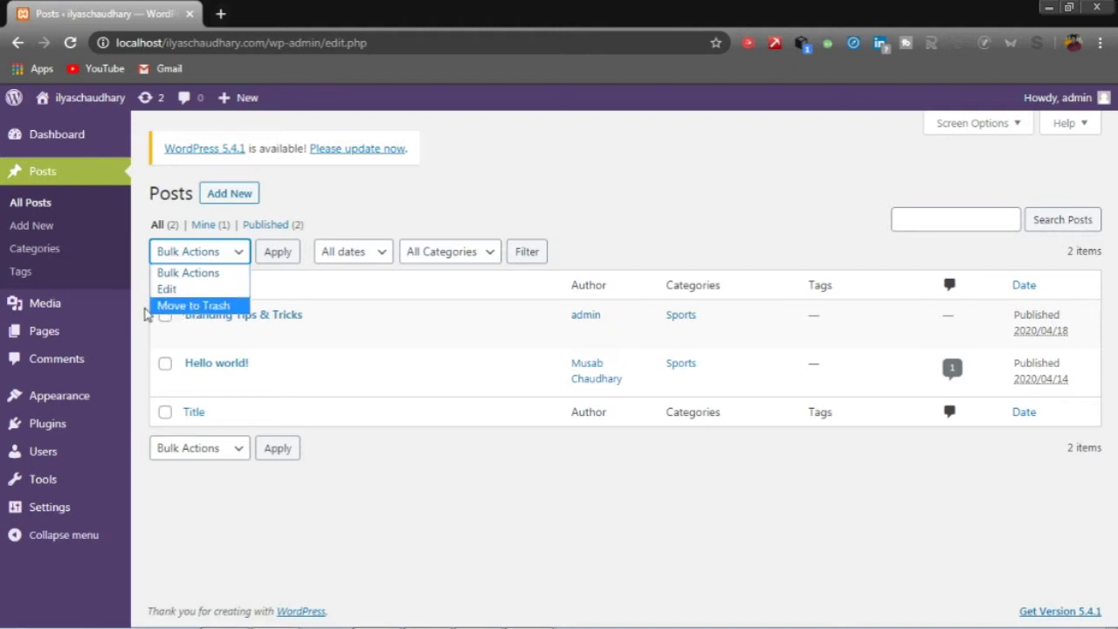
pyautogui.click(145, 315)
pyautogui.click(165, 364)
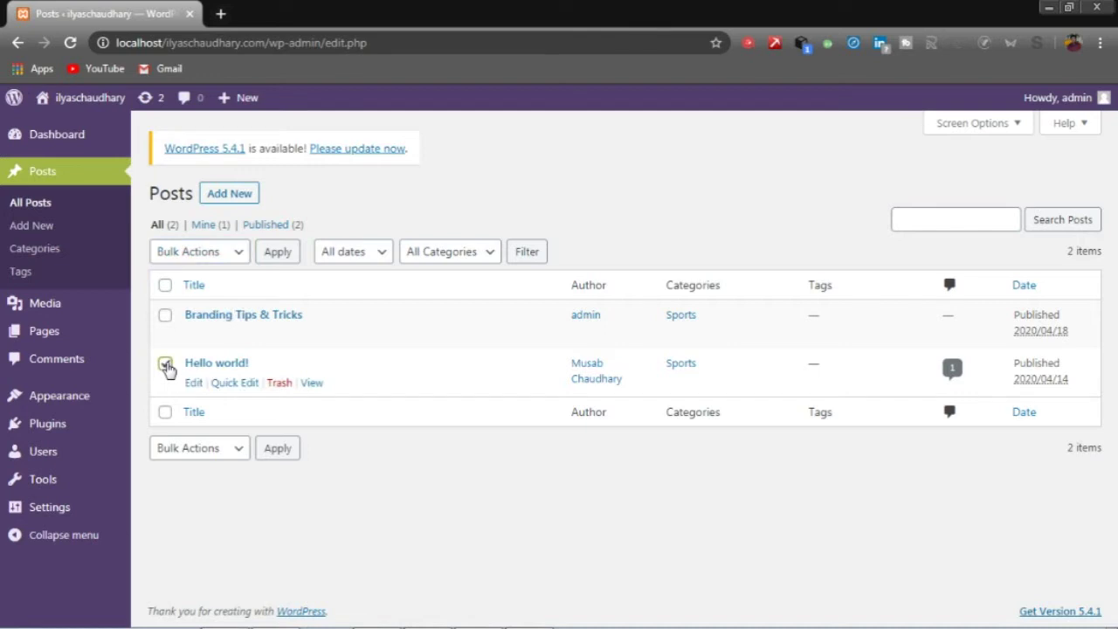
pyautogui.click(165, 317)
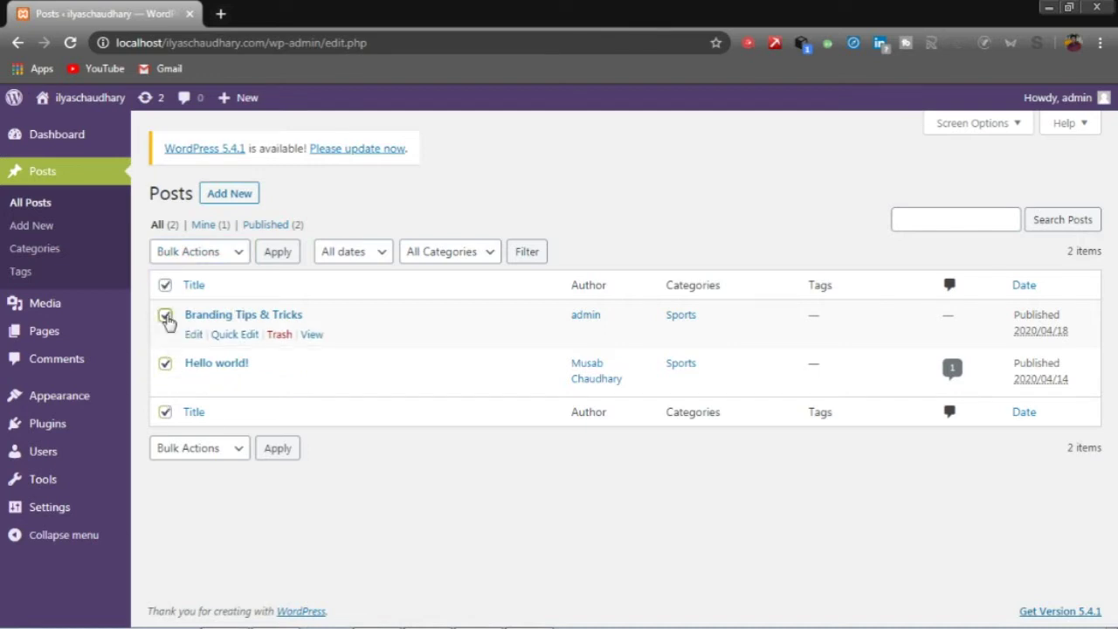
pyautogui.click(218, 260)
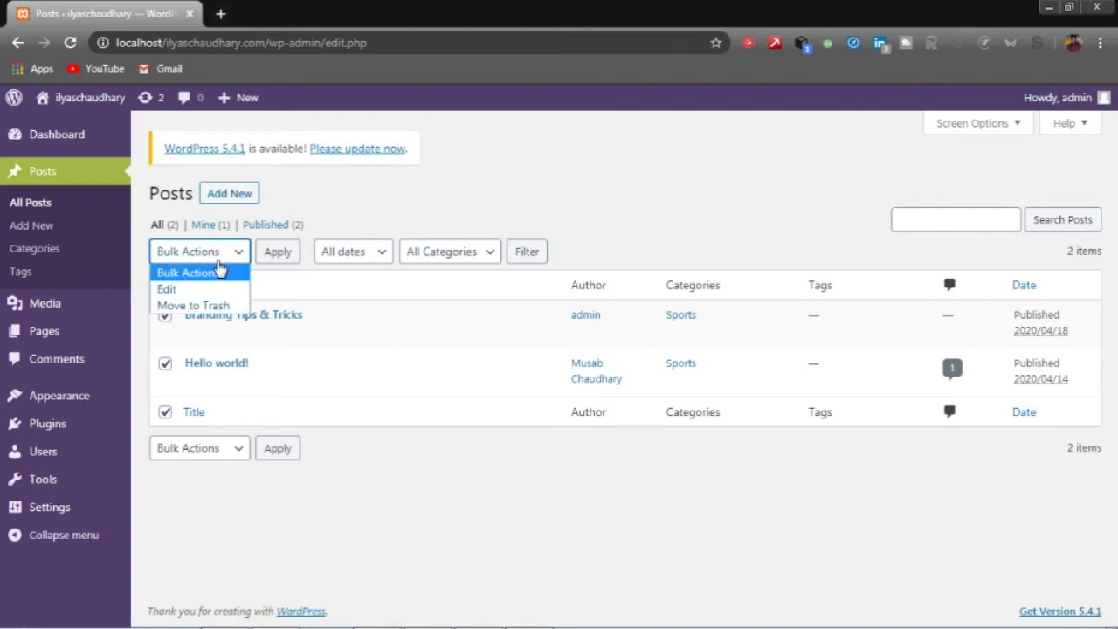
pyautogui.click(220, 306)
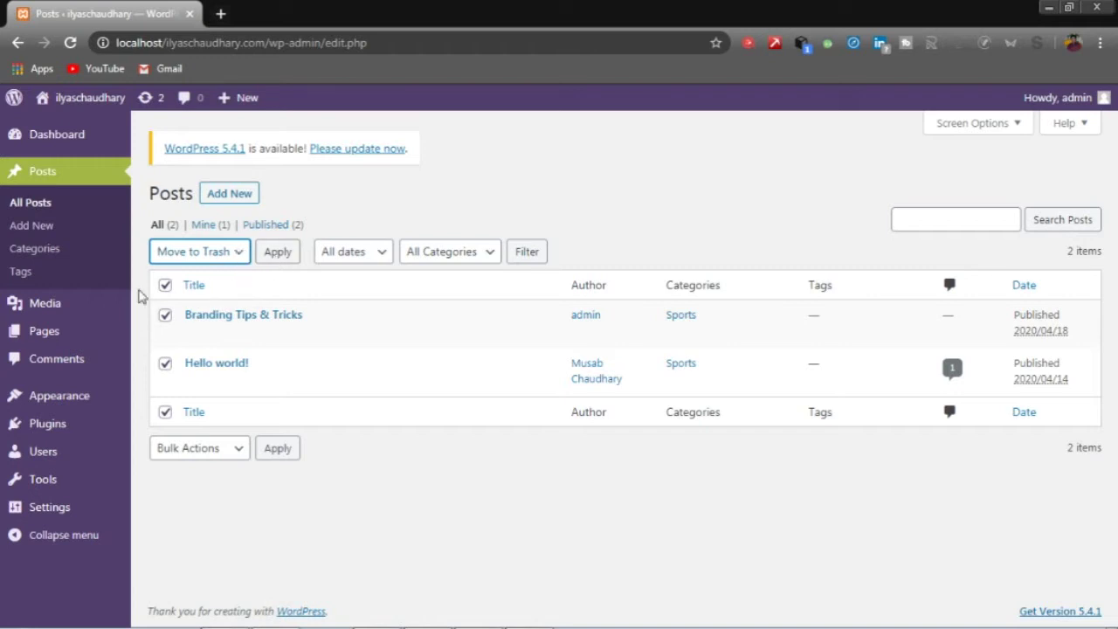
pyautogui.click(166, 365)
pyautogui.click(166, 366)
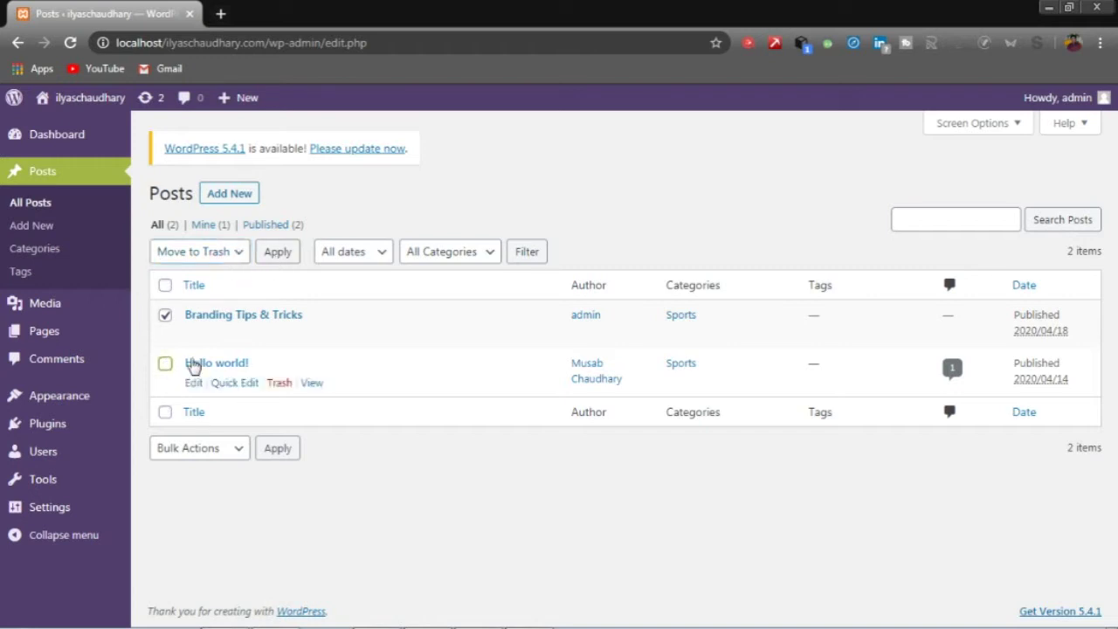
# Move the post Branding Tips & Tricks to the trash and open the list of trashed posts.
pyautogui.click(276, 337)
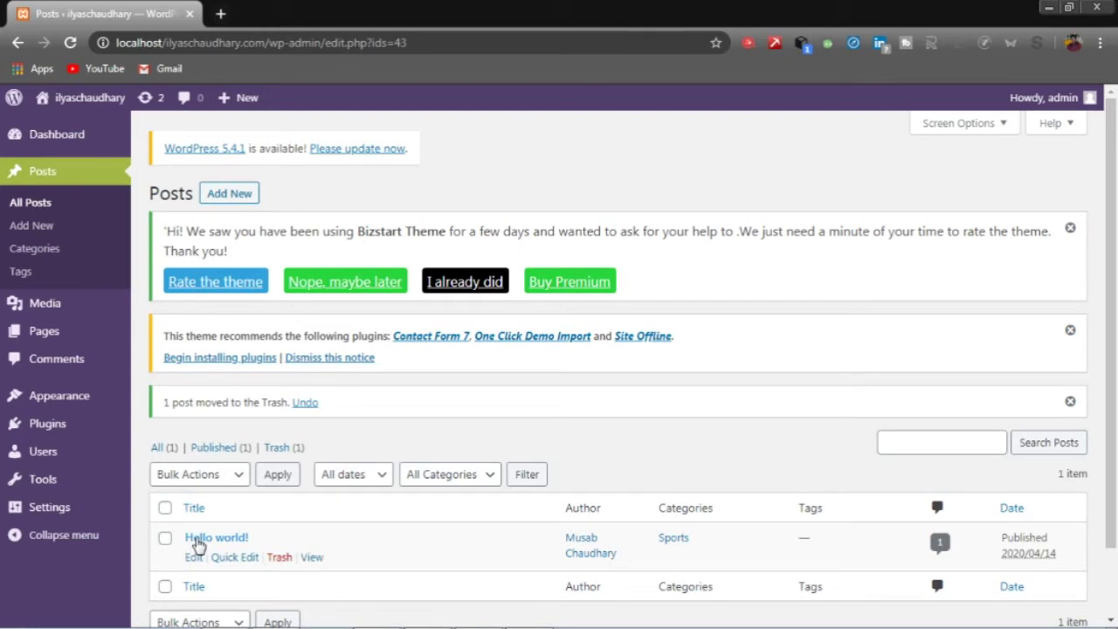
pyautogui.click(278, 447)
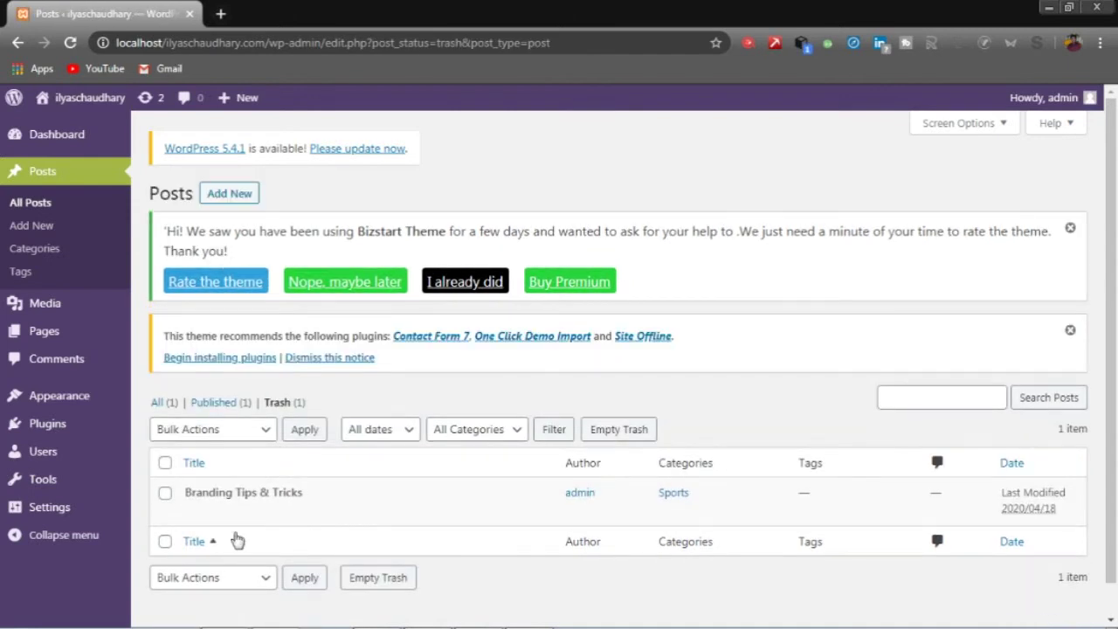
# Restore the post Branding Tips & Tricks from the trash and return to the list of all posts.
pyautogui.moveTo(223, 508)
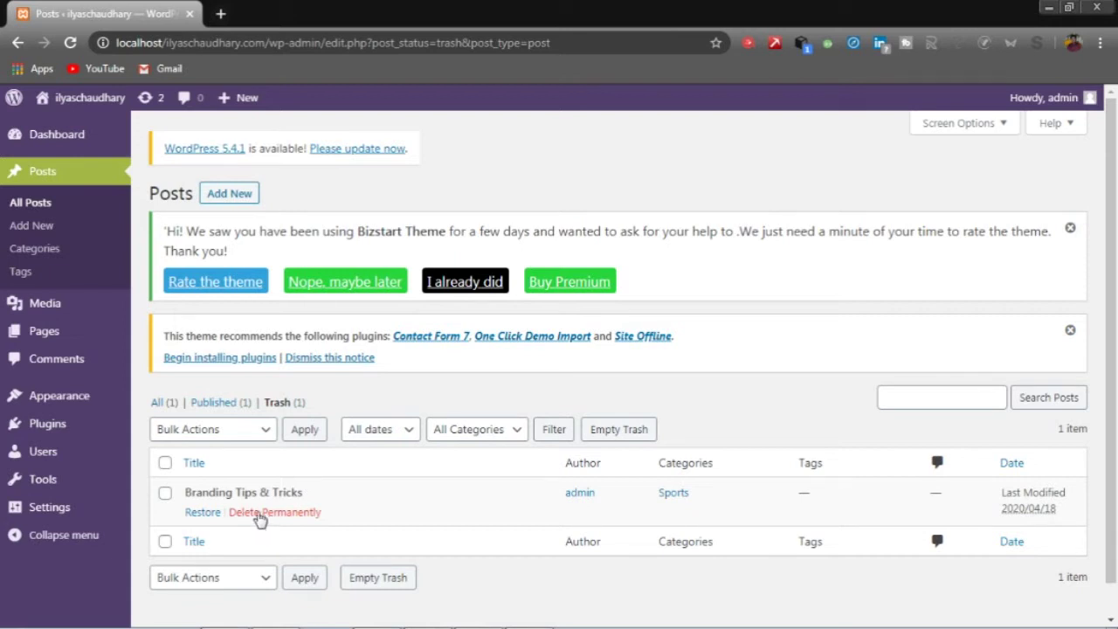
pyautogui.click(206, 518)
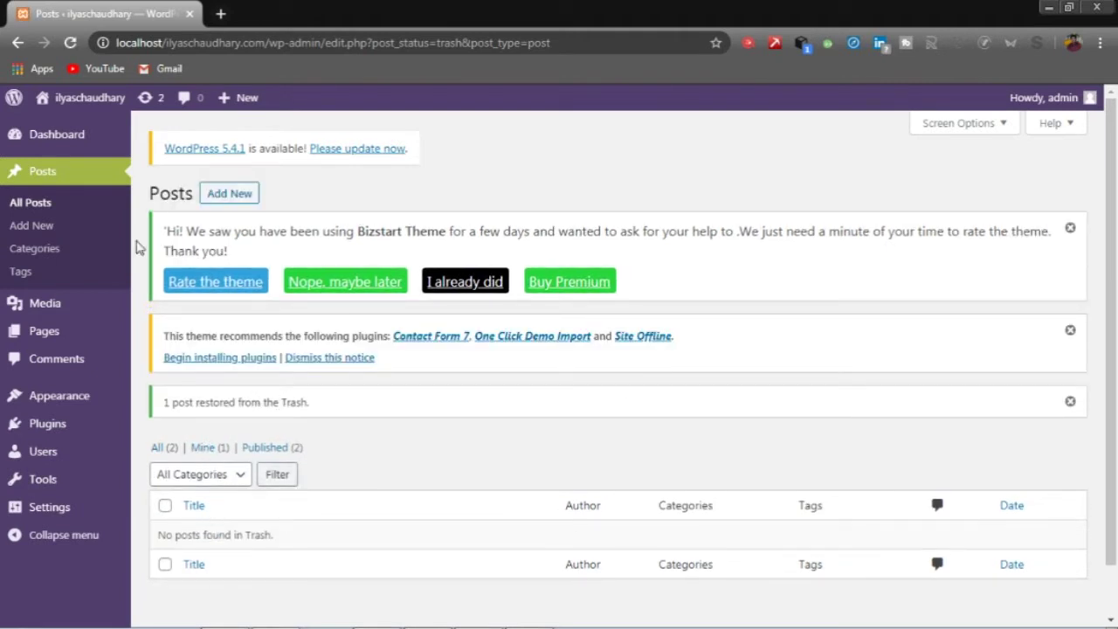
pyautogui.click(95, 167)
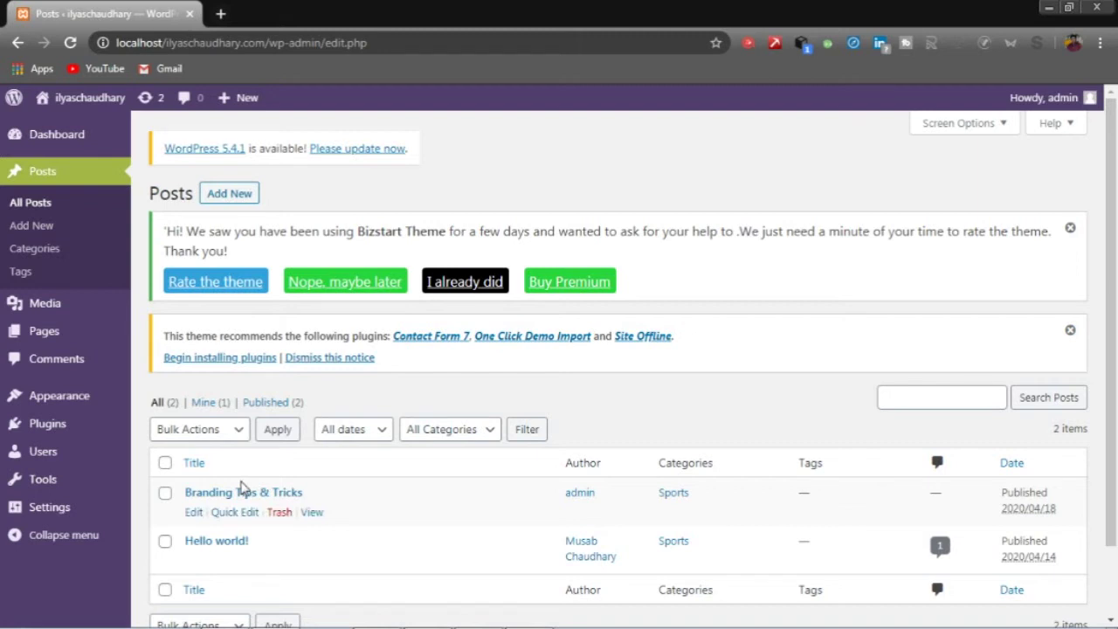
# Review the columns of the posts list and its post search field.
pyautogui.scroll(-2, 243, 487)
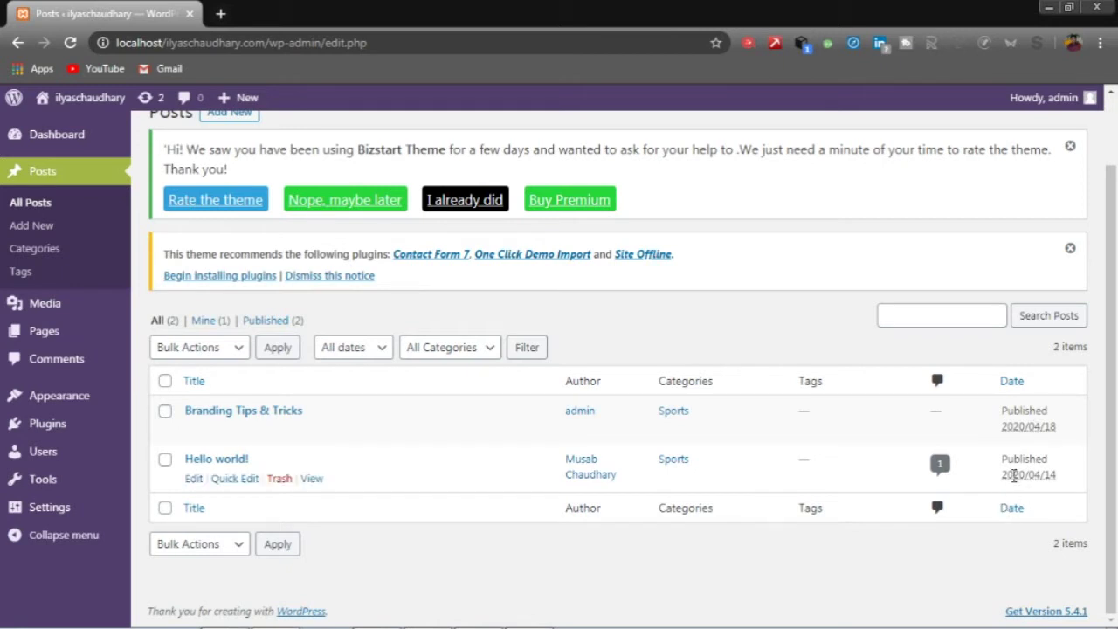
pyautogui.click(979, 314)
pyautogui.click(821, 323)
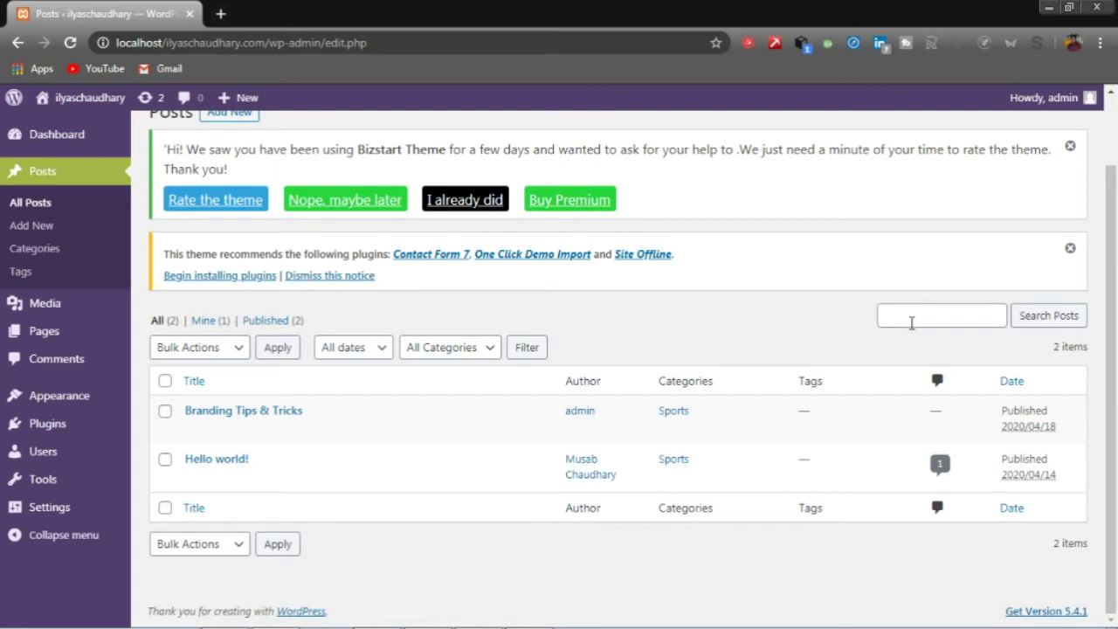
pyautogui.scroll(1, 910, 323)
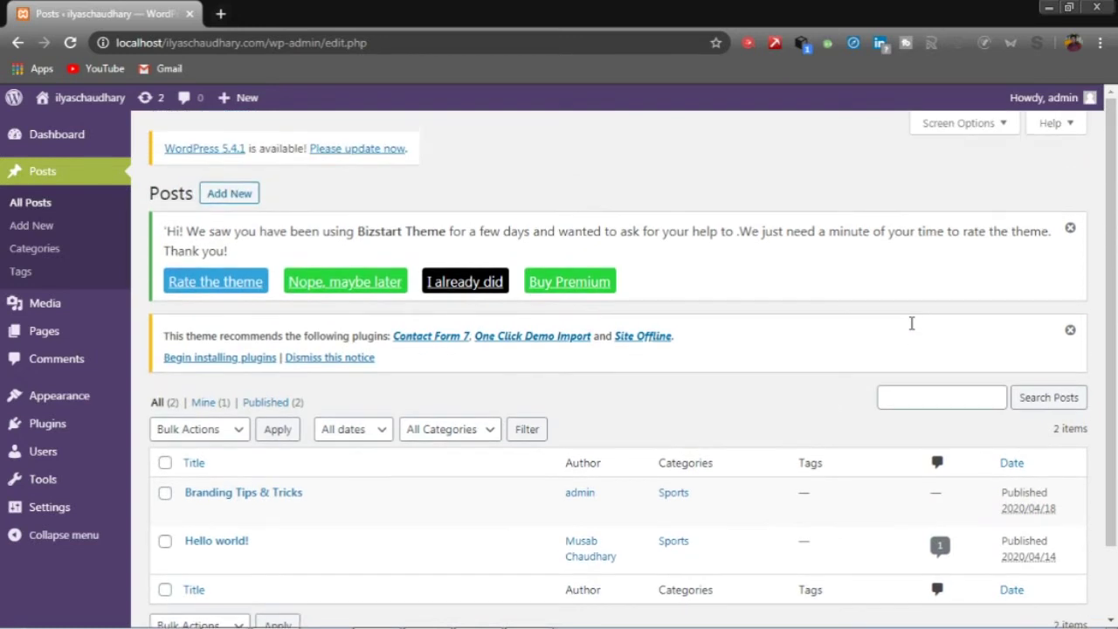
# Open the screen options of the posts list and review the column, pagination and view mode settings.
pyautogui.click(961, 124)
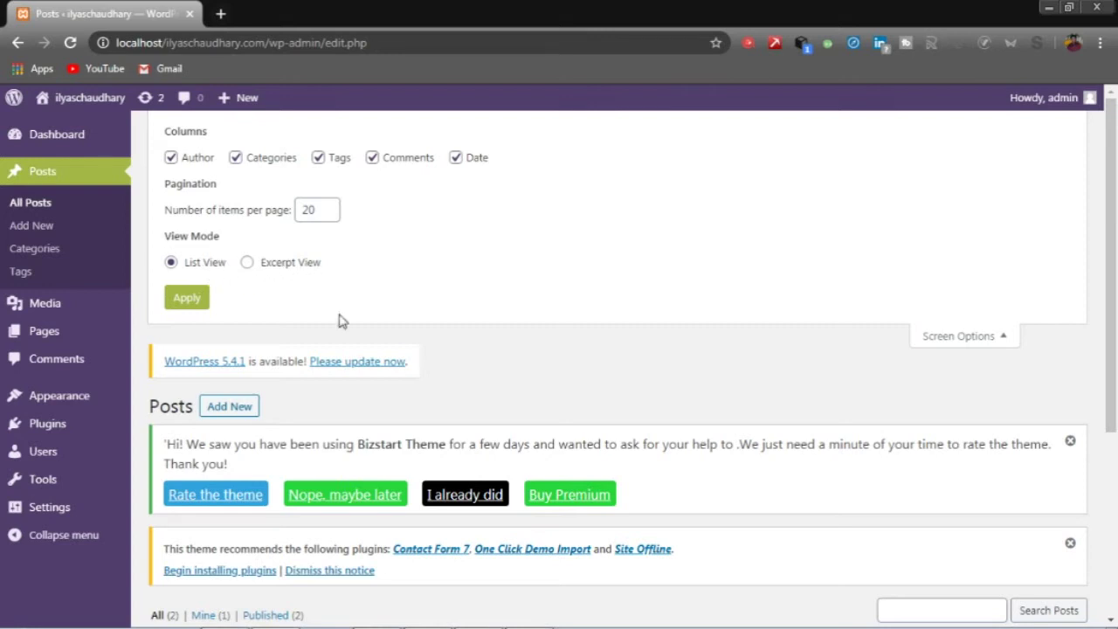
pyautogui.scroll(-3, 340, 321)
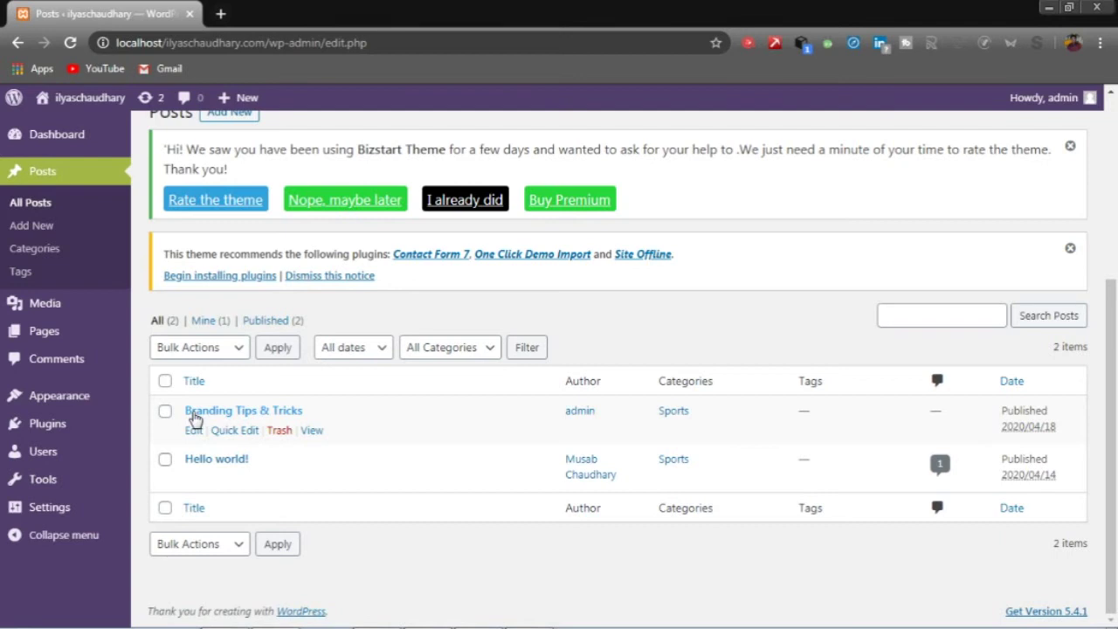
pyautogui.scroll(3, 194, 417)
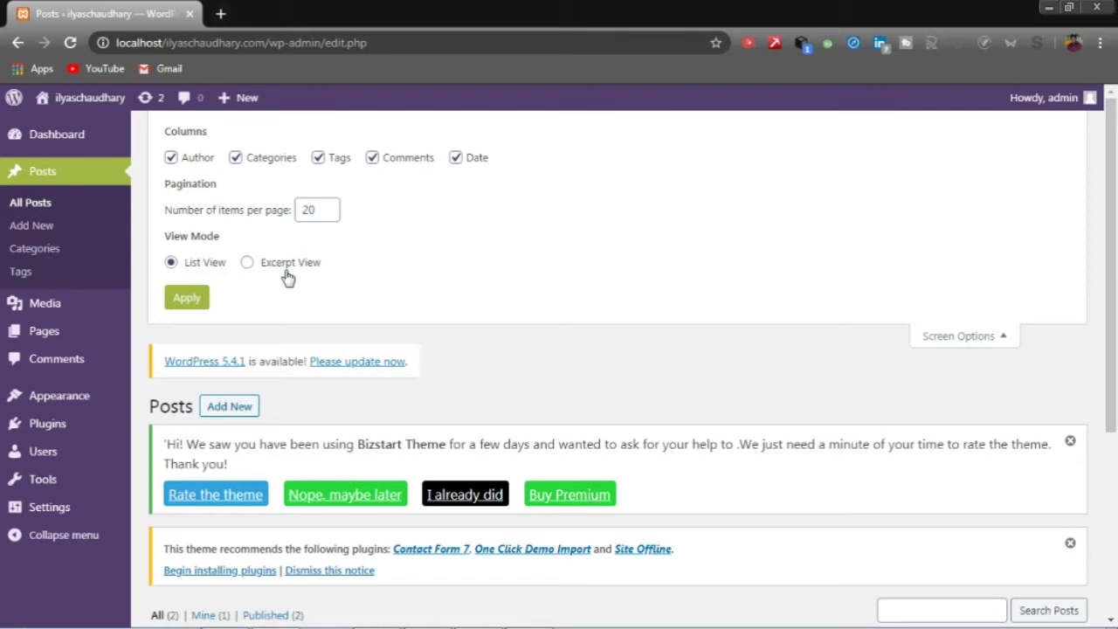
pyautogui.scroll(-3, 300, 369)
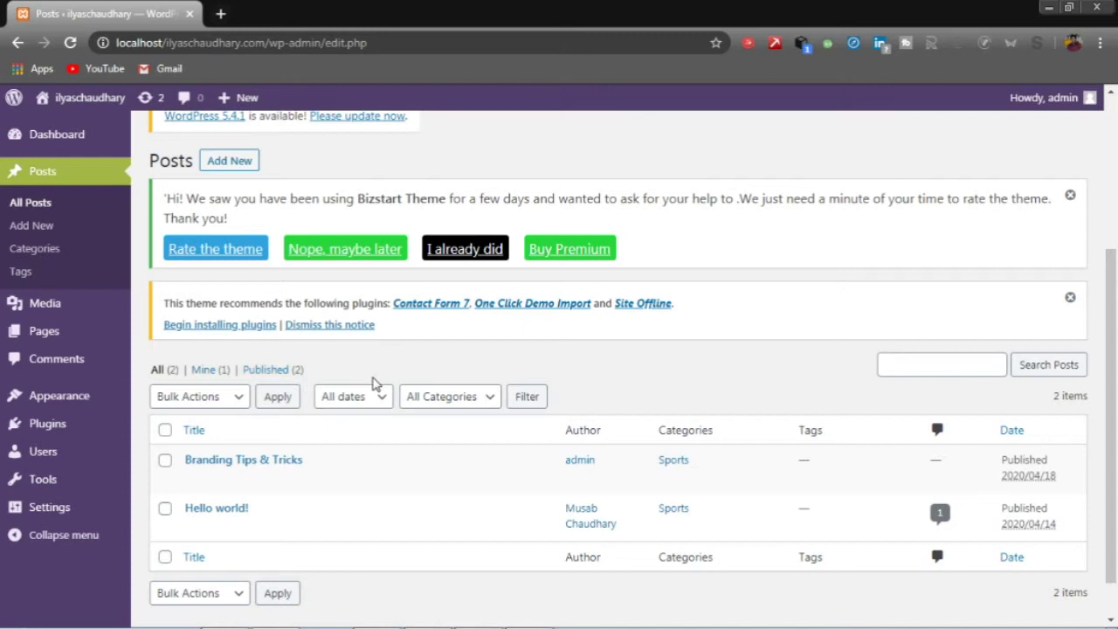
# Open the live site in a new browser tab and open the Hello world! post from the blog page.
pyautogui.rightClick(67, 126)
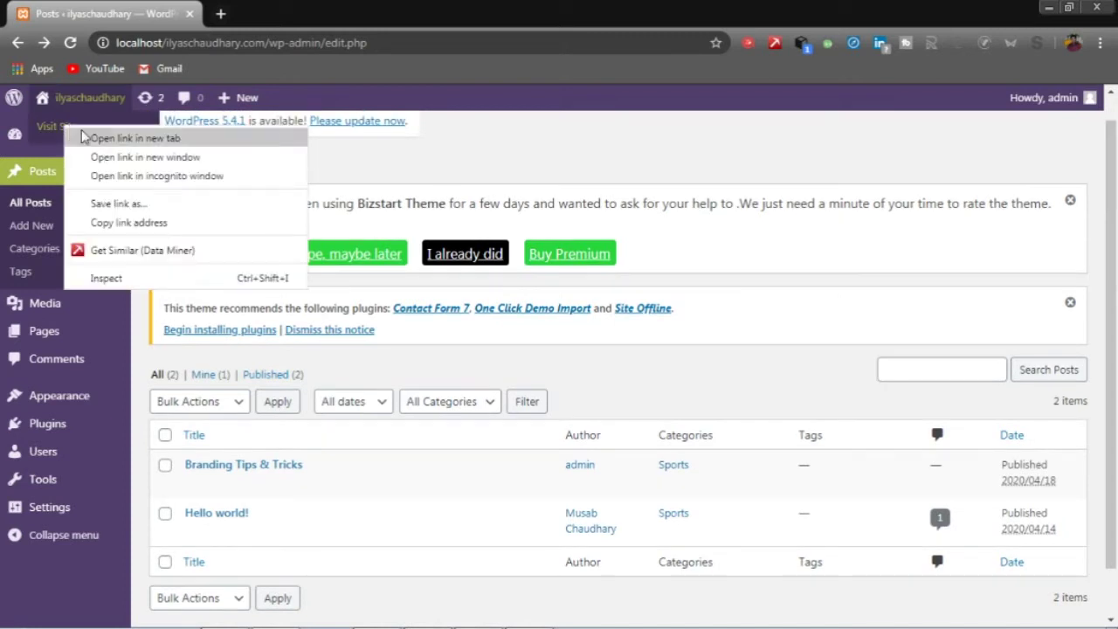
pyautogui.click(98, 138)
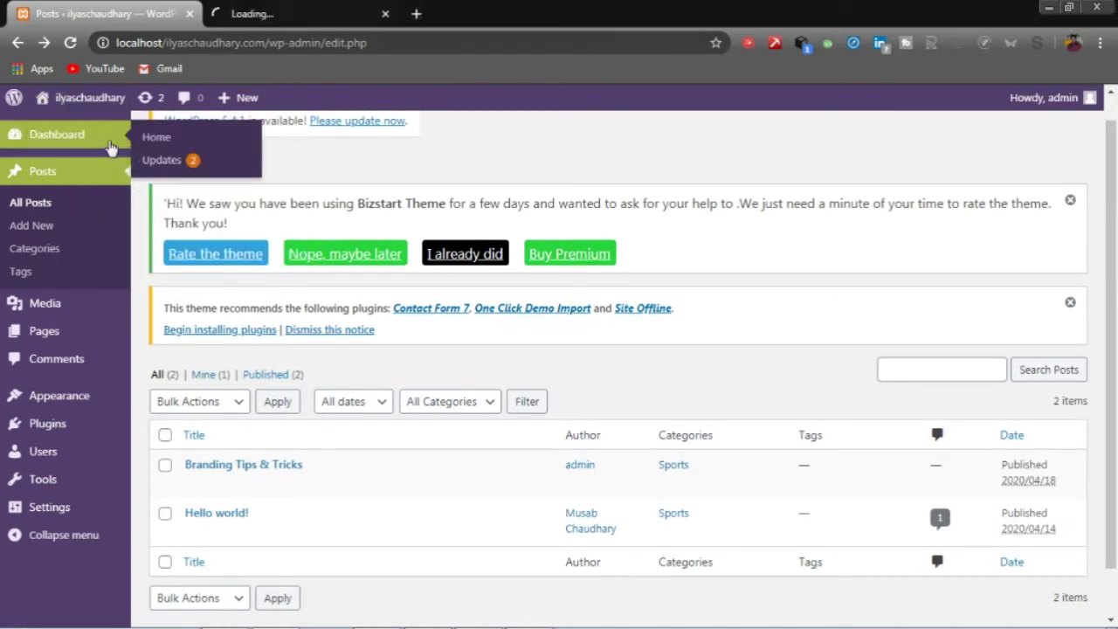
pyautogui.click(282, 10)
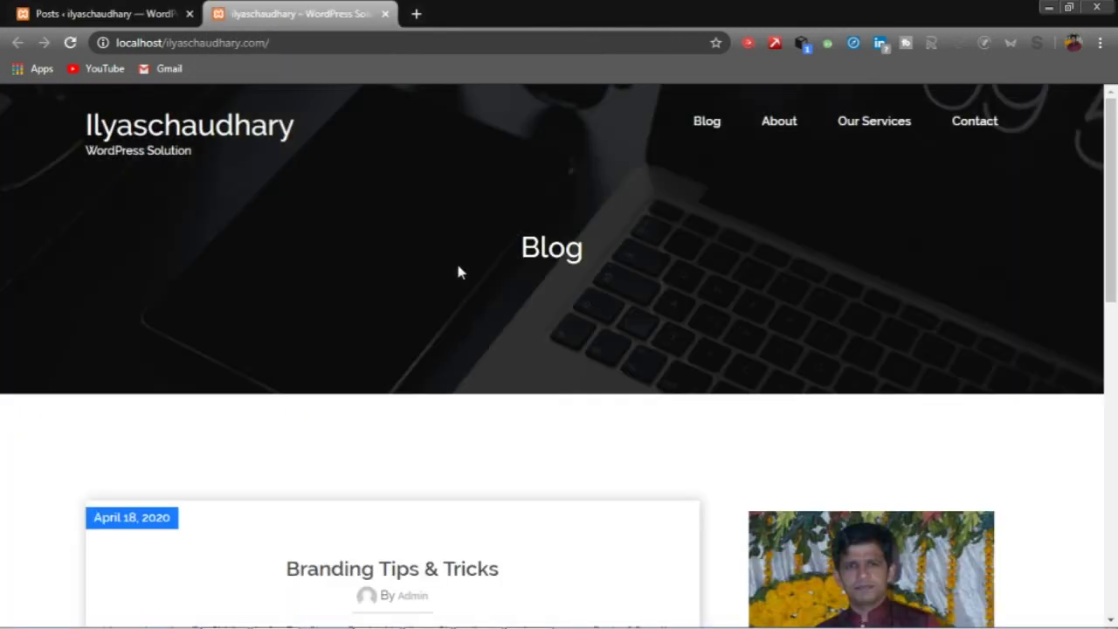
pyautogui.scroll(-3, 516, 399)
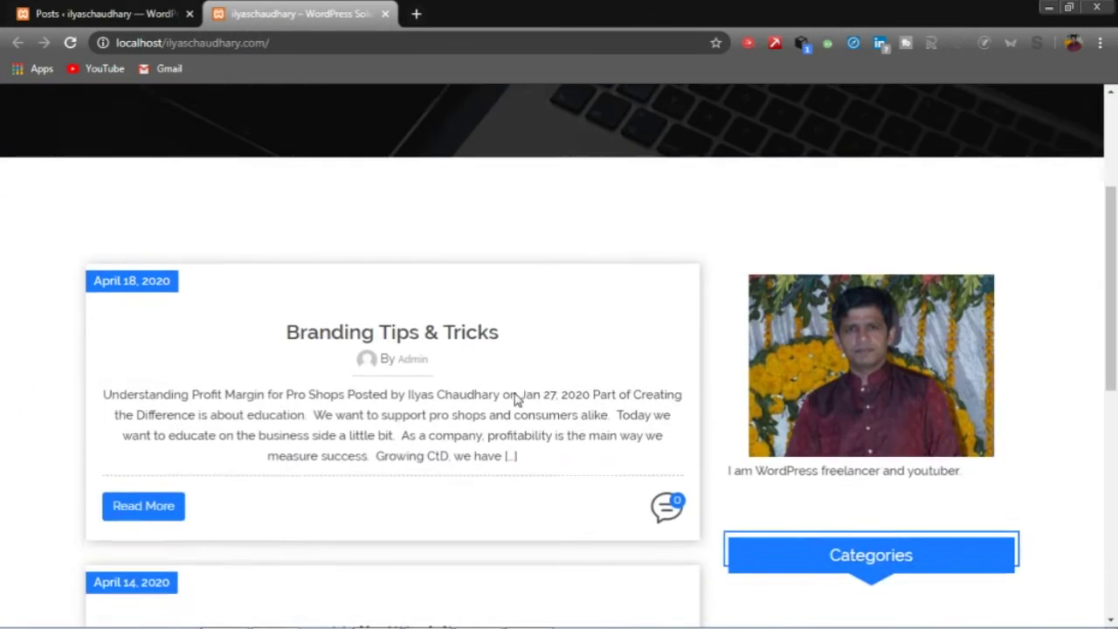
pyautogui.scroll(-5, 516, 397)
pyautogui.click(392, 218)
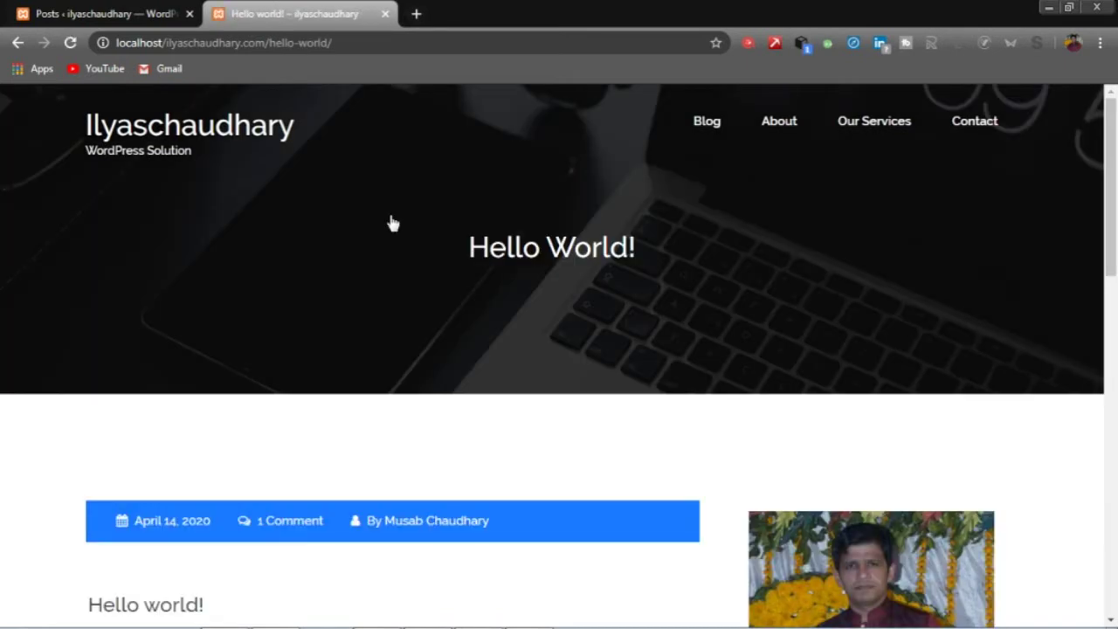
# Examine the Hello world! post's content, its existing comment with the reply option, and the form for leaving a comment.
pyautogui.scroll(-3, 442, 363)
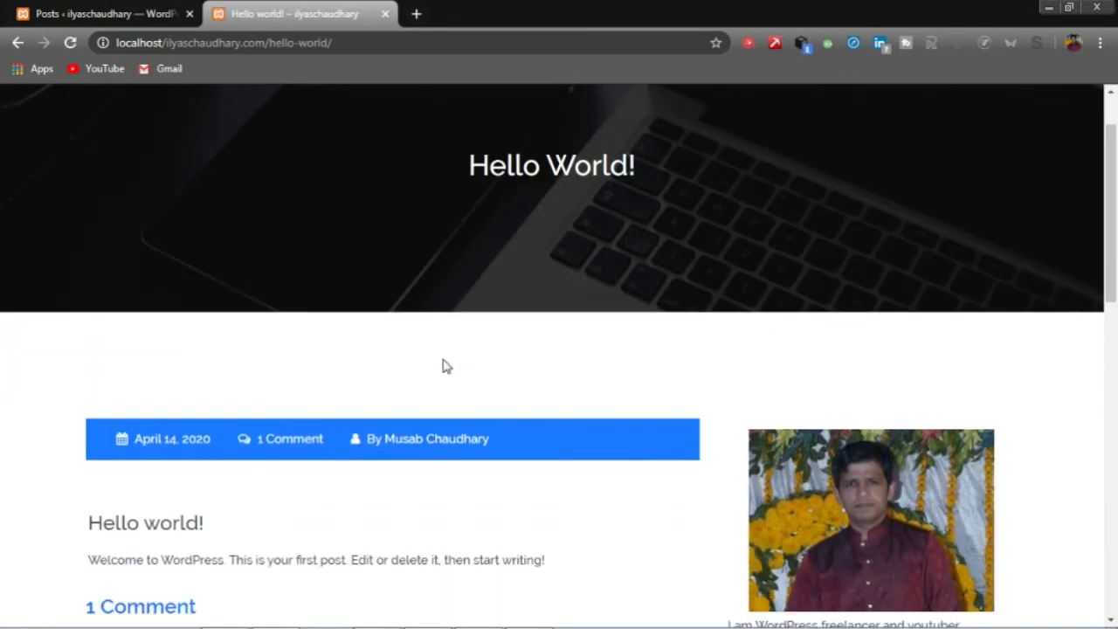
pyautogui.scroll(-1, 442, 363)
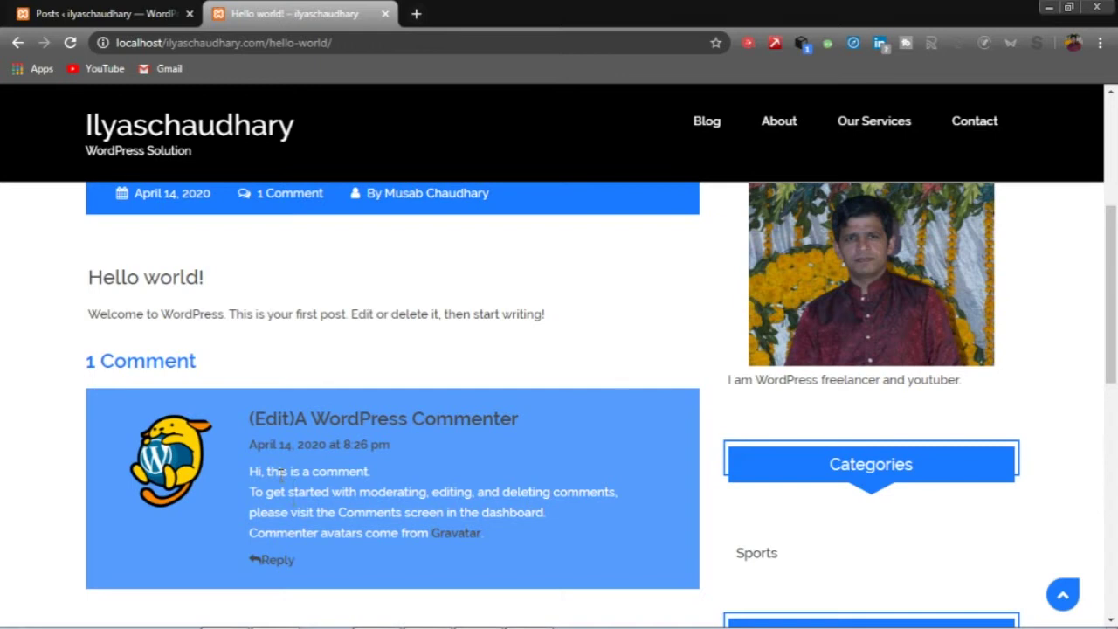
pyautogui.scroll(-1, 307, 489)
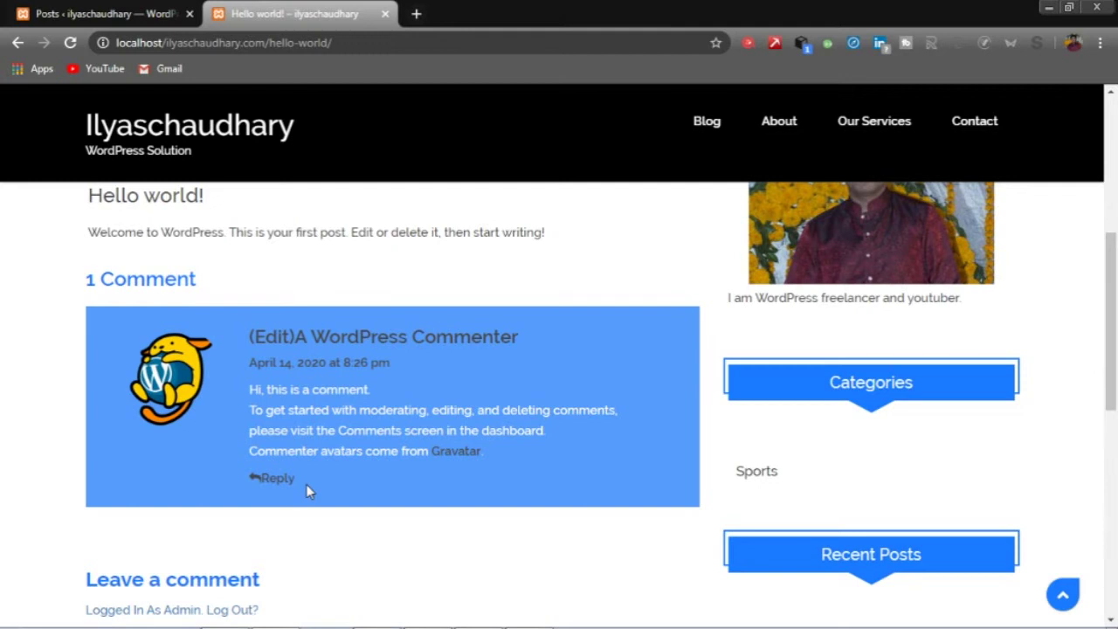
pyautogui.scroll(-3, 306, 484)
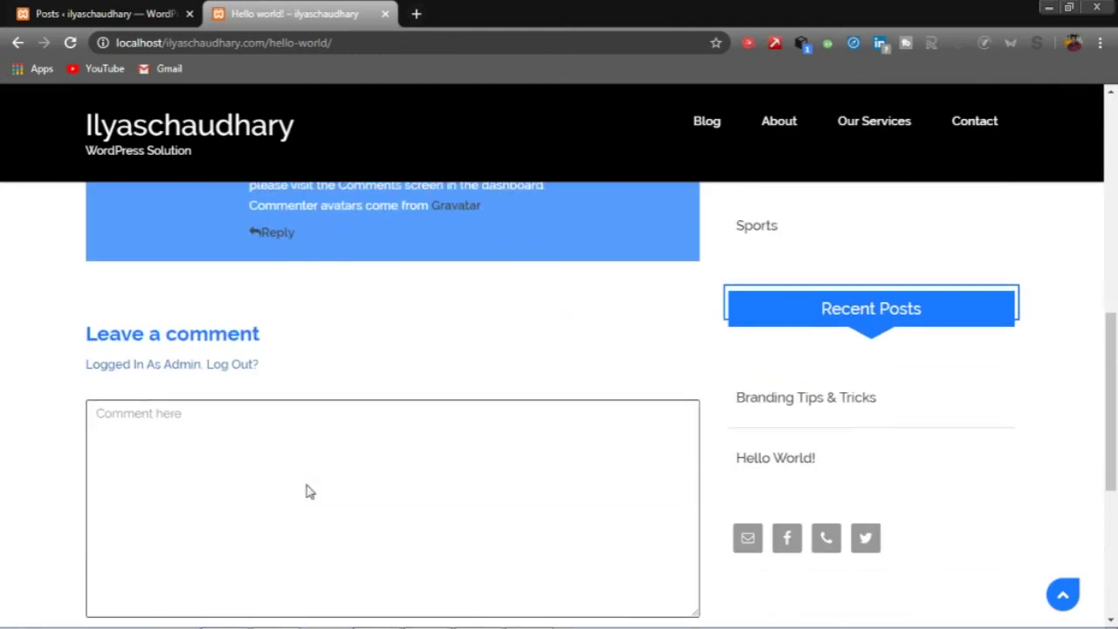
pyautogui.click(359, 428)
pyautogui.scroll(-4, 360, 428)
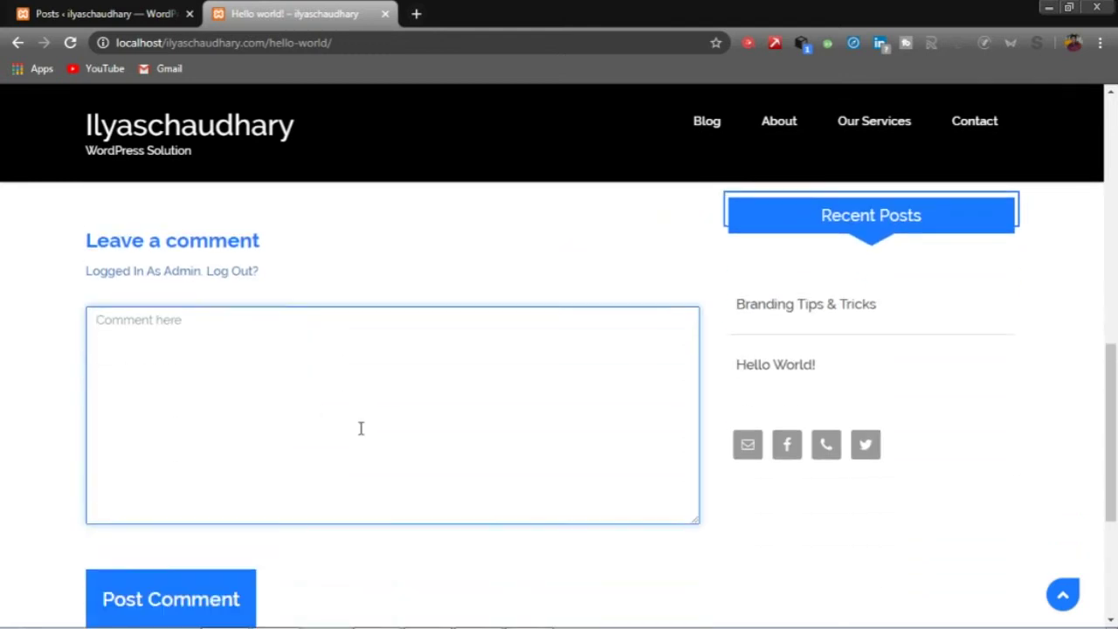
pyautogui.scroll(15, 362, 434)
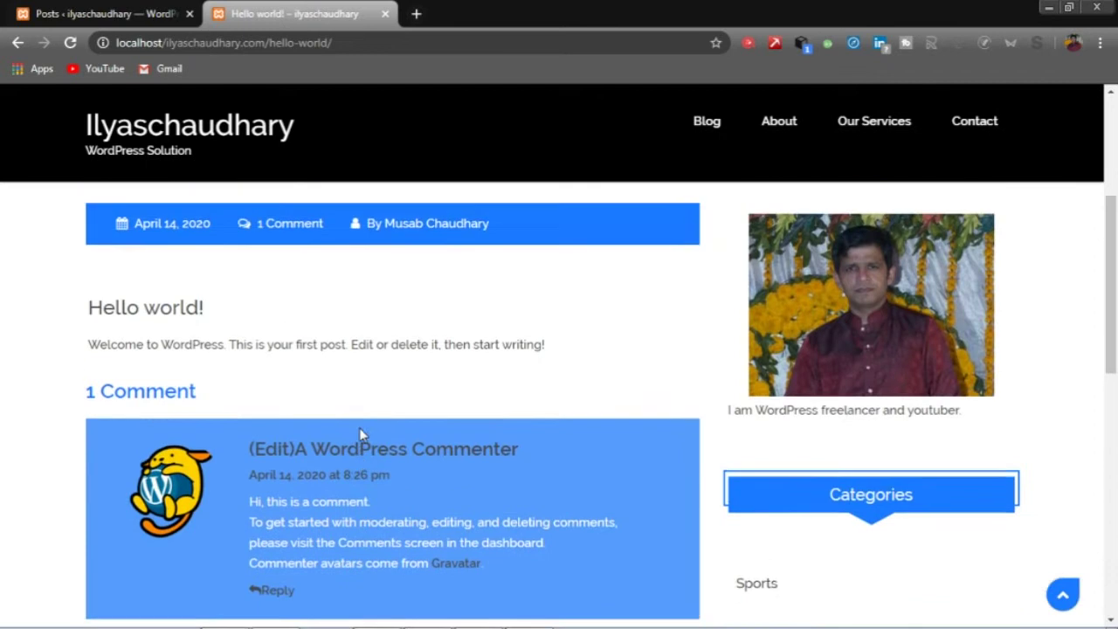
pyautogui.scroll(-1, 362, 434)
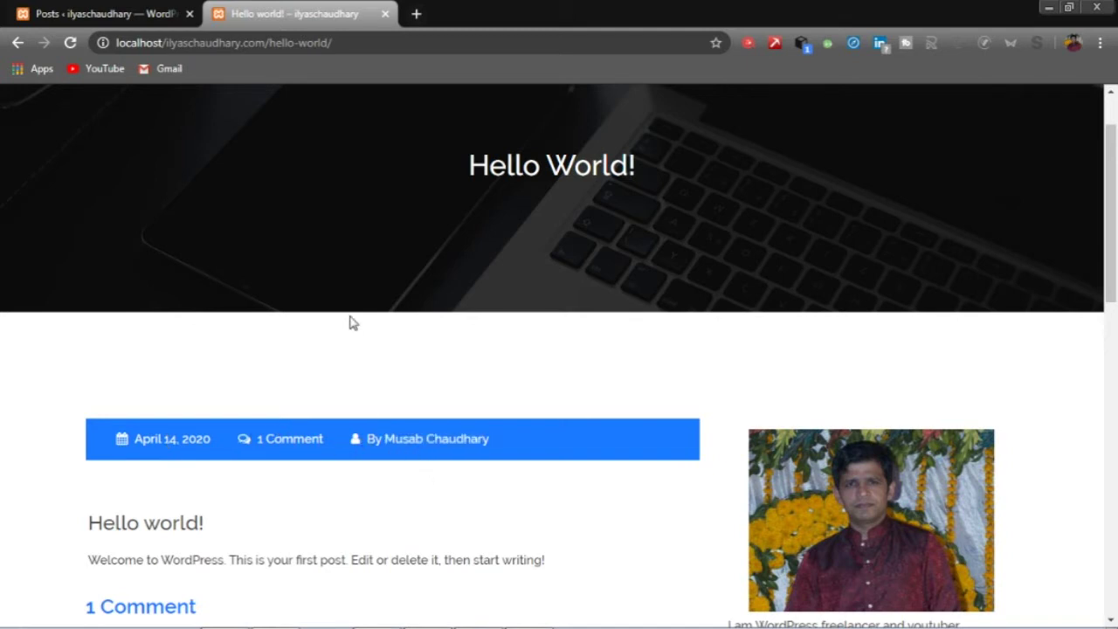
# Open beingguru.com in a new browser tab as an example of a blog site.
pyautogui.click(67, 7)
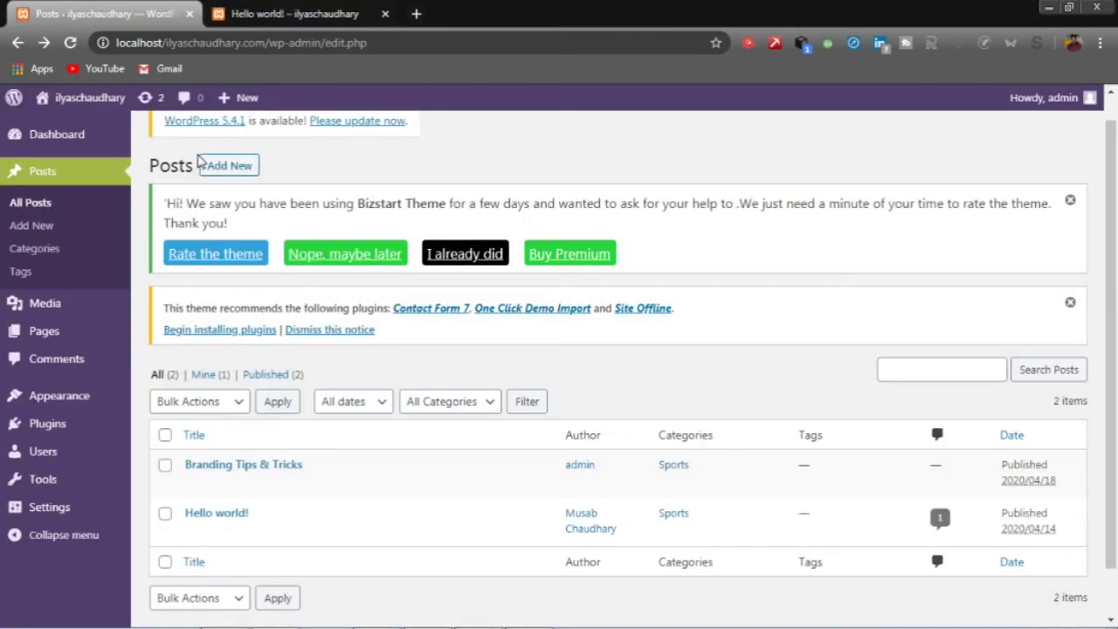
pyautogui.click(300, 7)
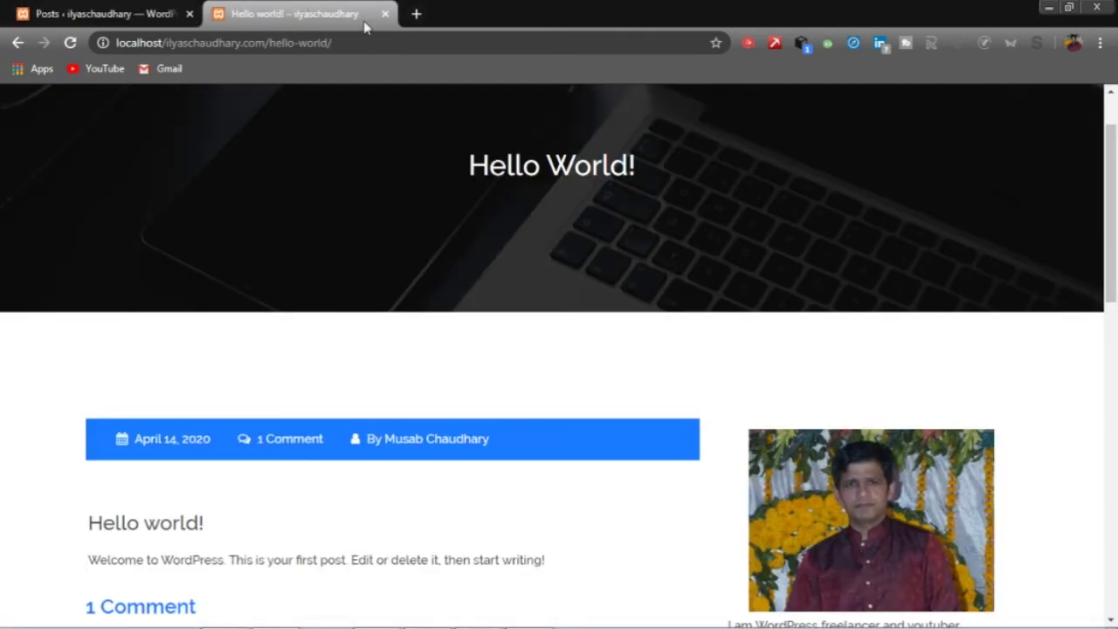
pyautogui.click(419, 14)
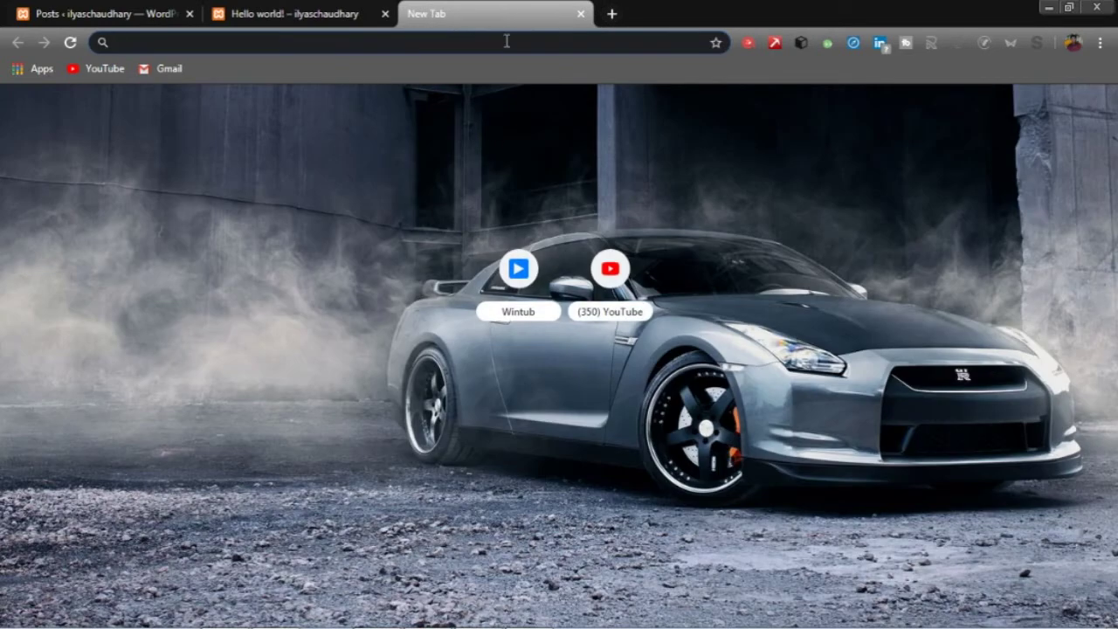
pyautogui.write('bei')
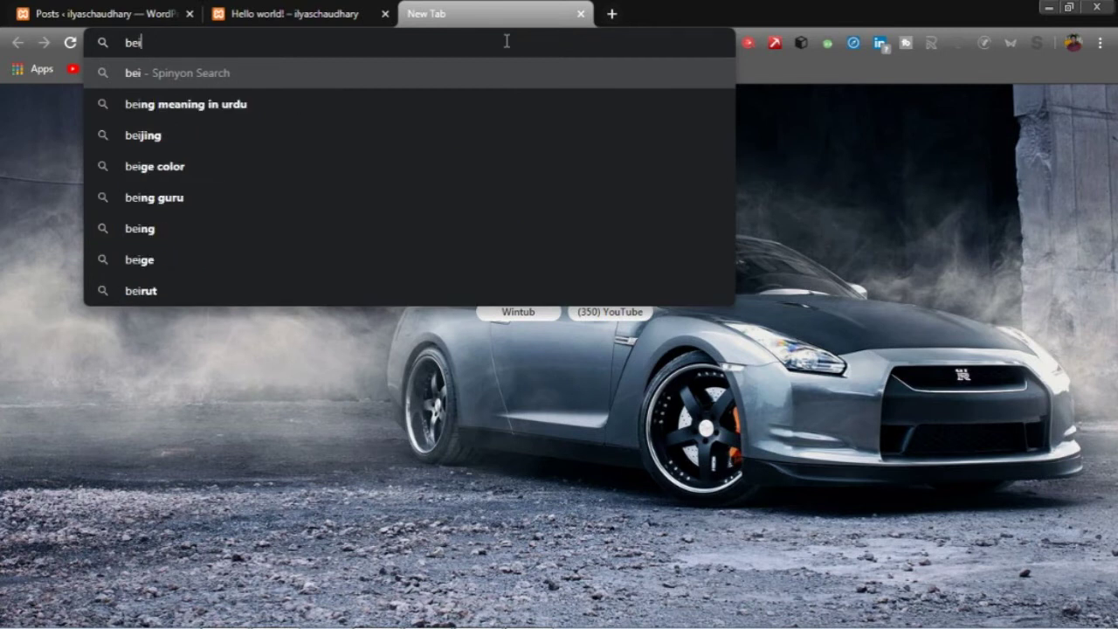
pyautogui.write('ngguru.com')
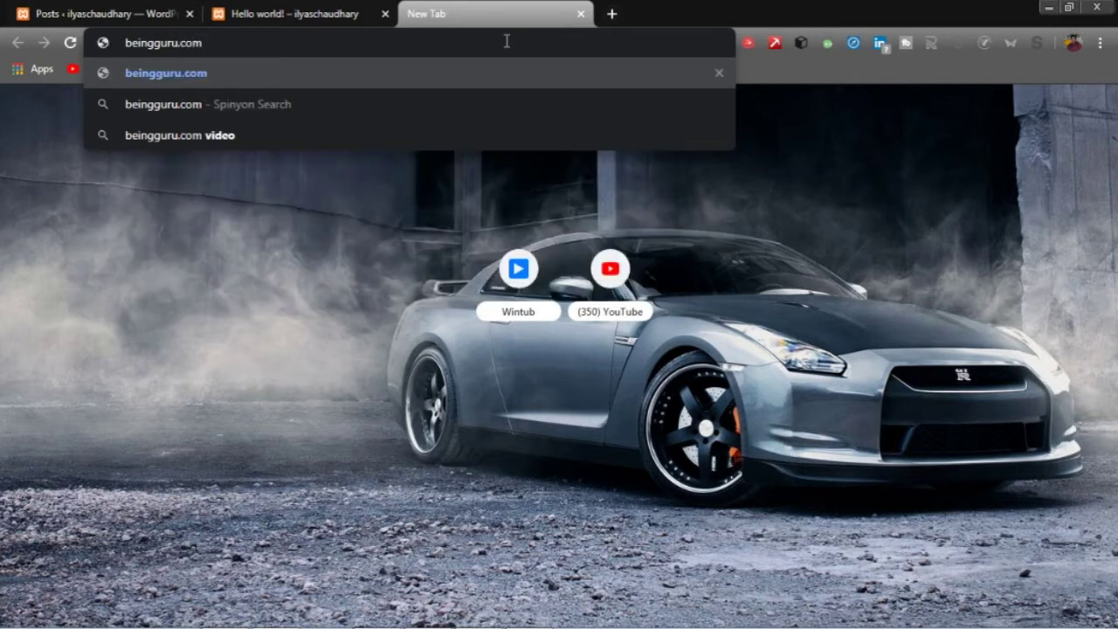
pyautogui.press('Return')
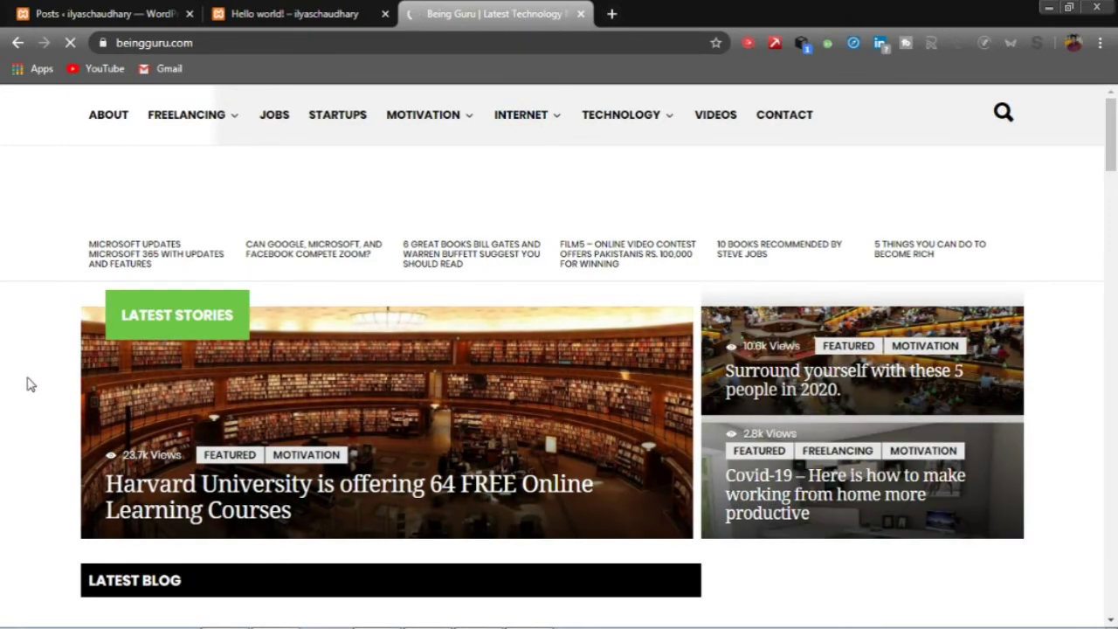
# Examine how the home page presents its latest stories and latest blog posts with images, categories, authors and dates.
pyautogui.scroll(-4, 26, 384)
pyautogui.scroll(-1, 26, 385)
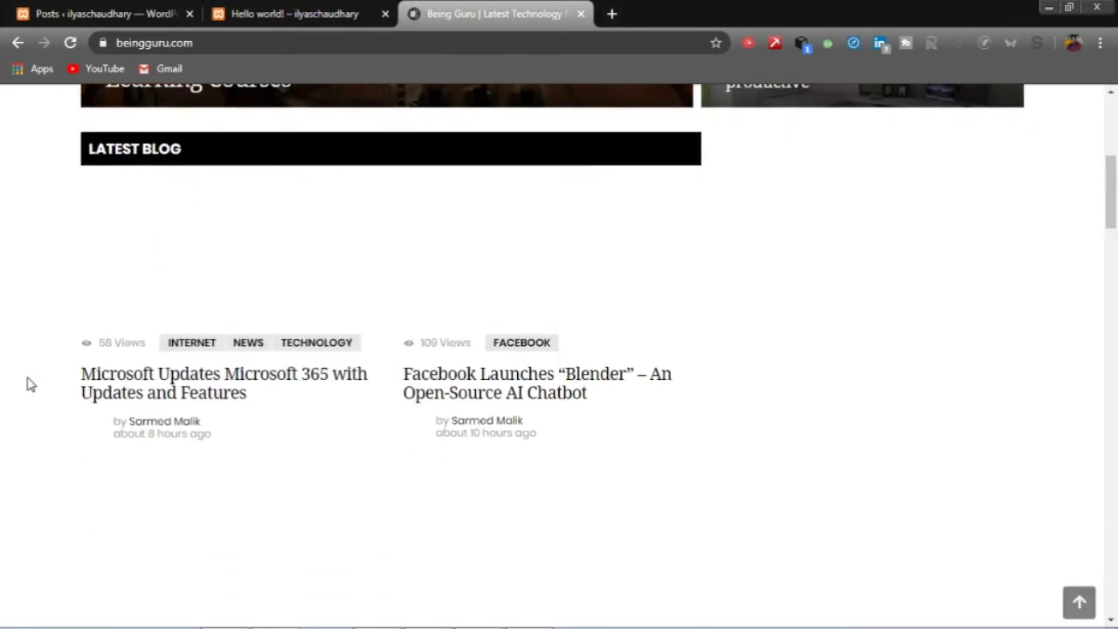
pyautogui.scroll(3, 27, 384)
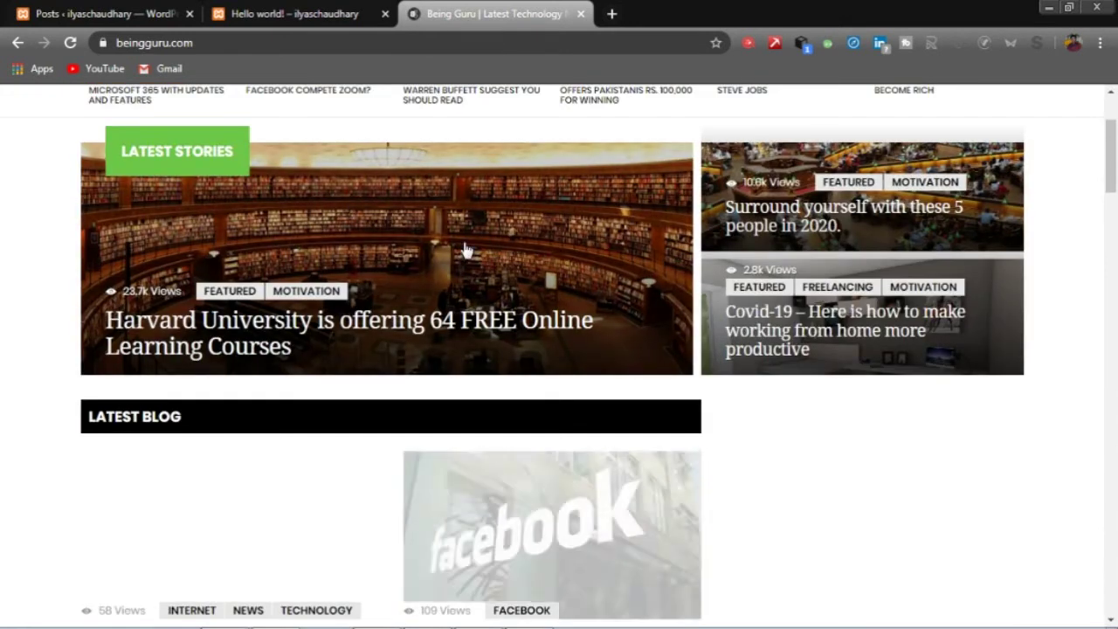
pyautogui.scroll(-2, 543, 356)
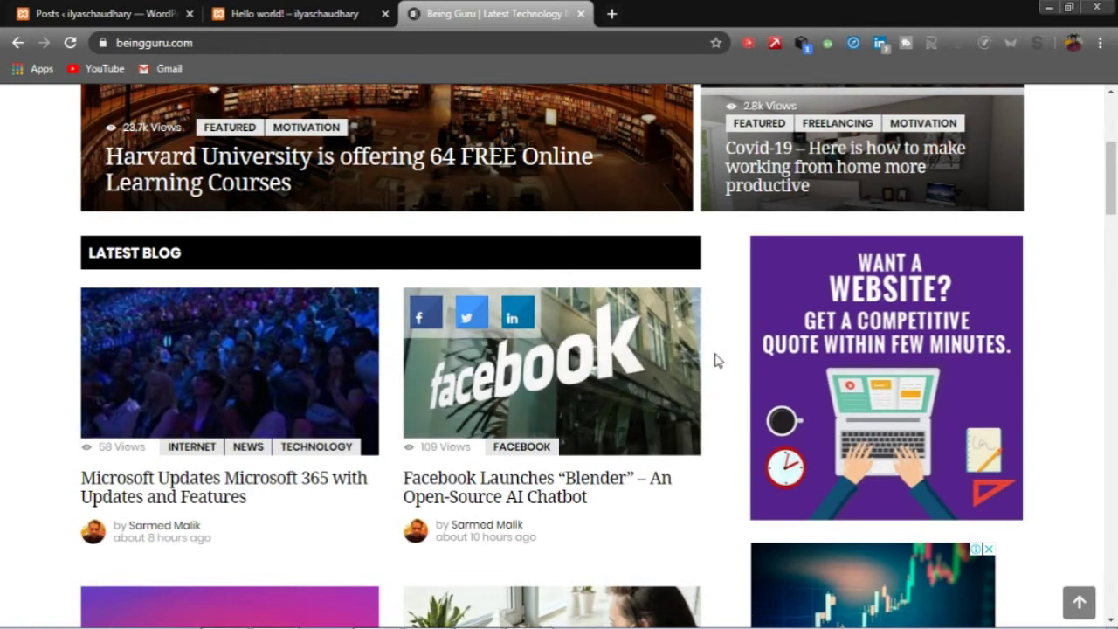
pyautogui.scroll(-1, 715, 359)
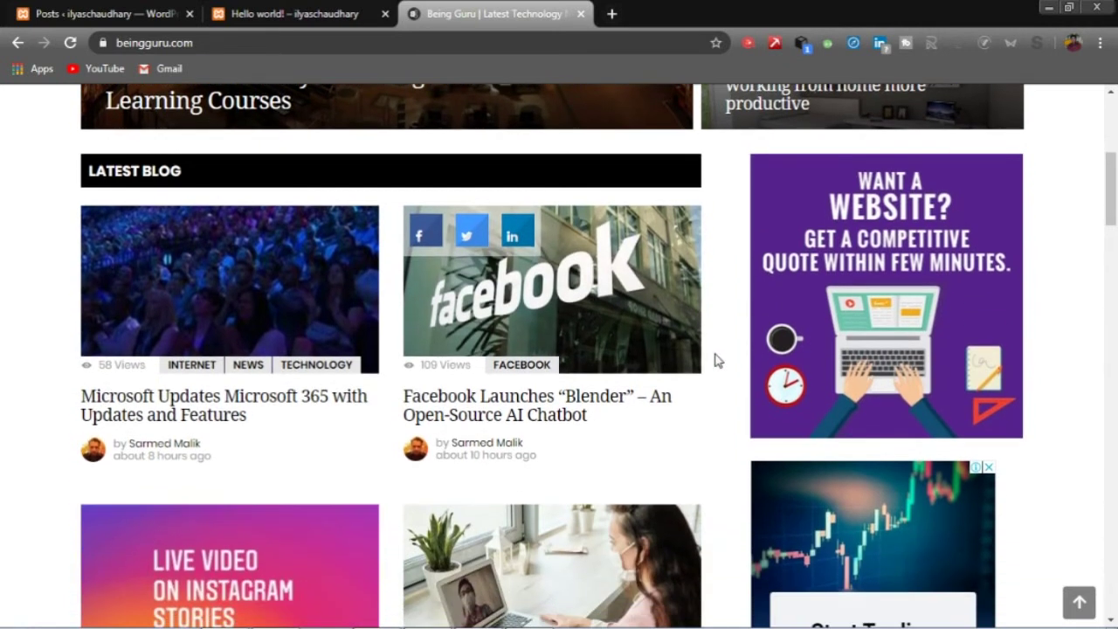
pyautogui.scroll(1, 715, 359)
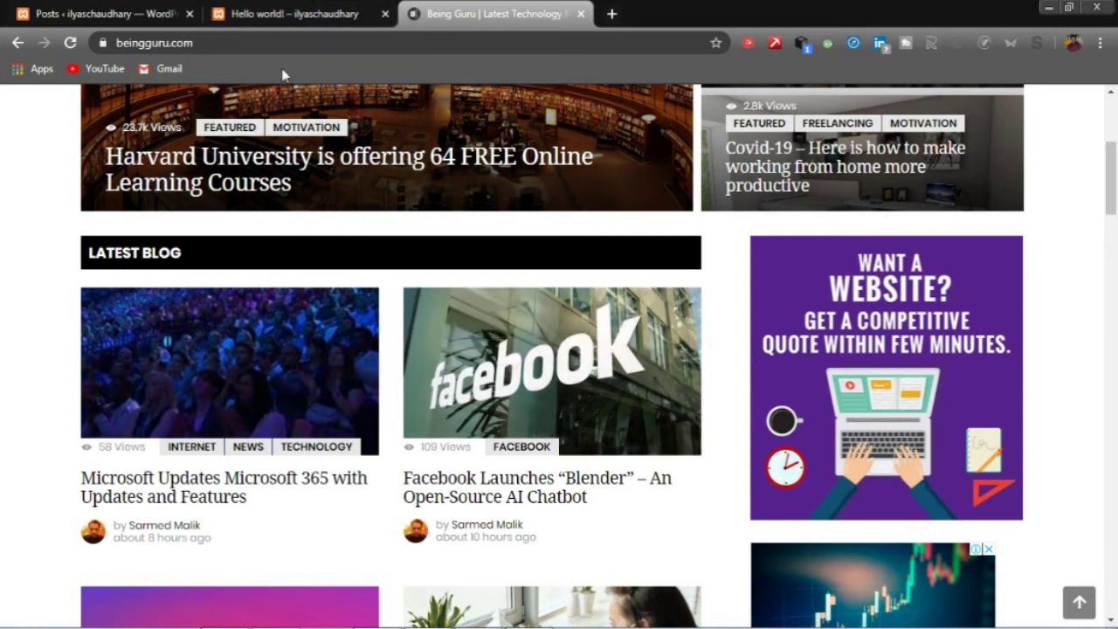
# Return to the WordPress admin and start a new post titled "Branding".
pyautogui.click(297, 12)
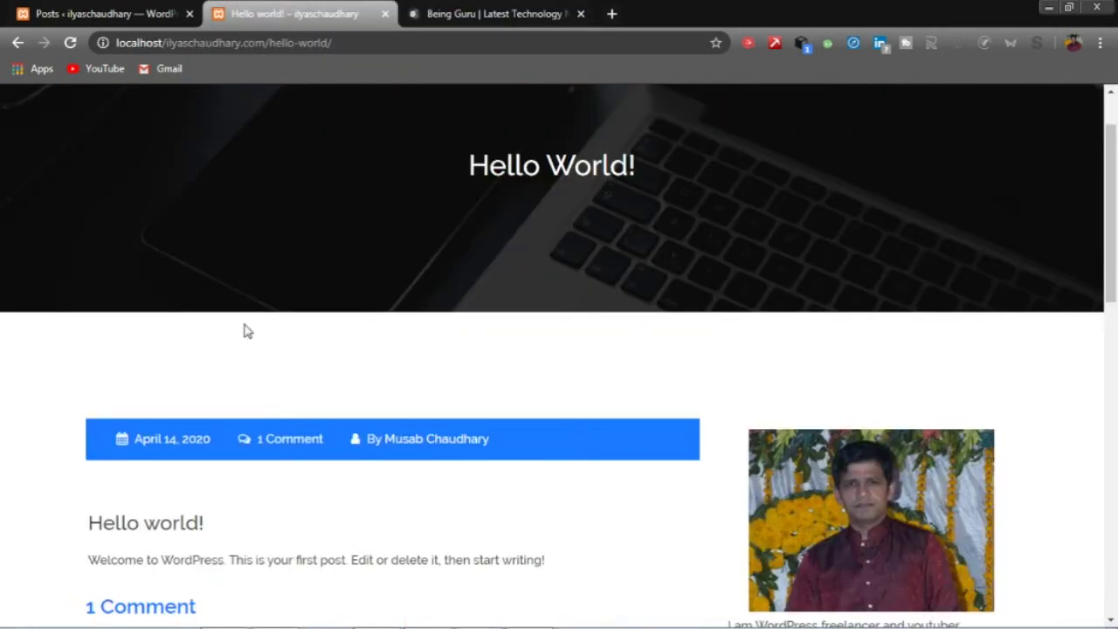
pyautogui.click(144, 20)
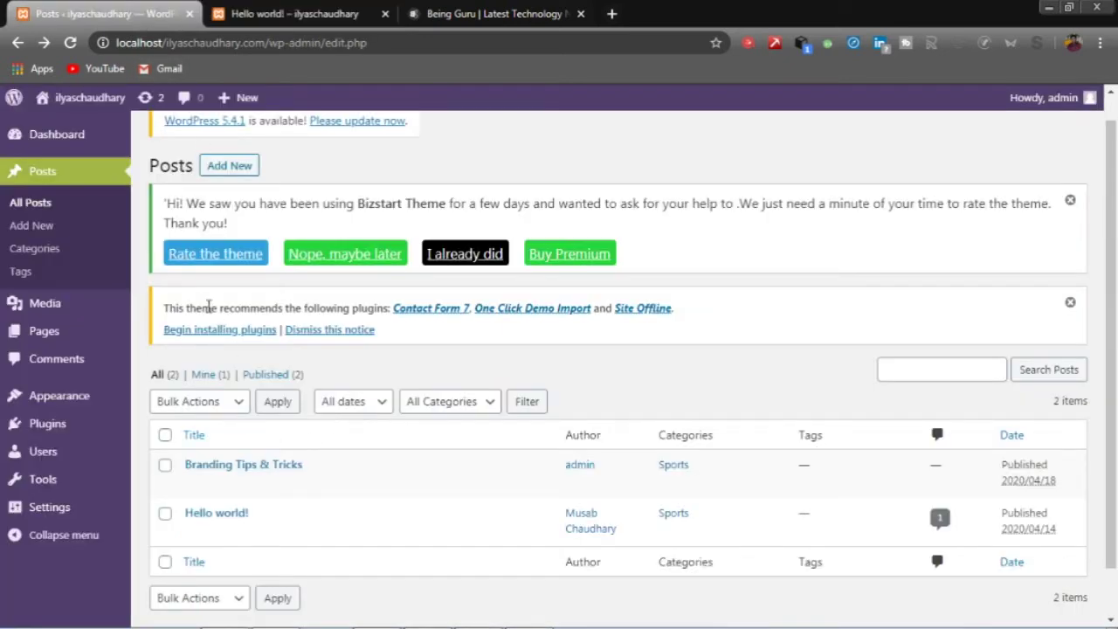
pyautogui.click(66, 229)
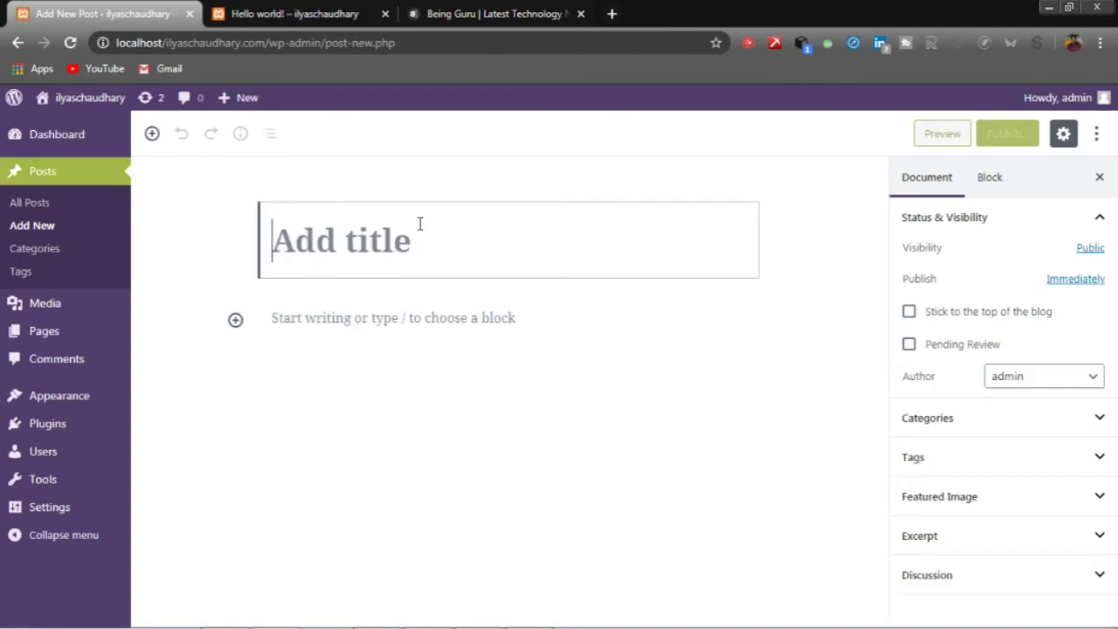
pyautogui.write('Br')
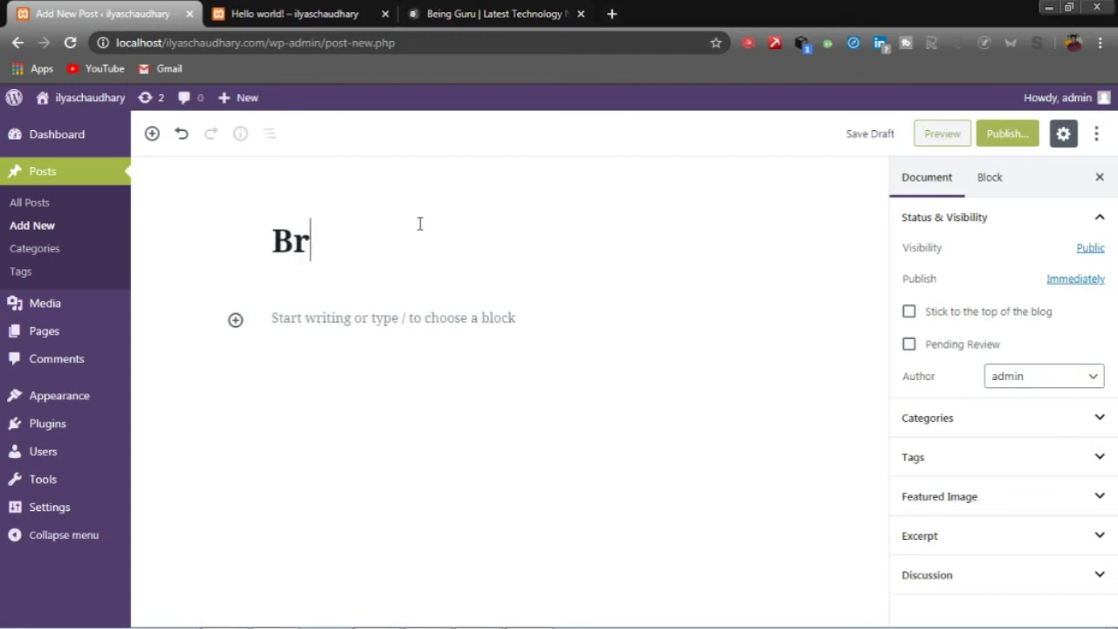
pyautogui.write('anding')
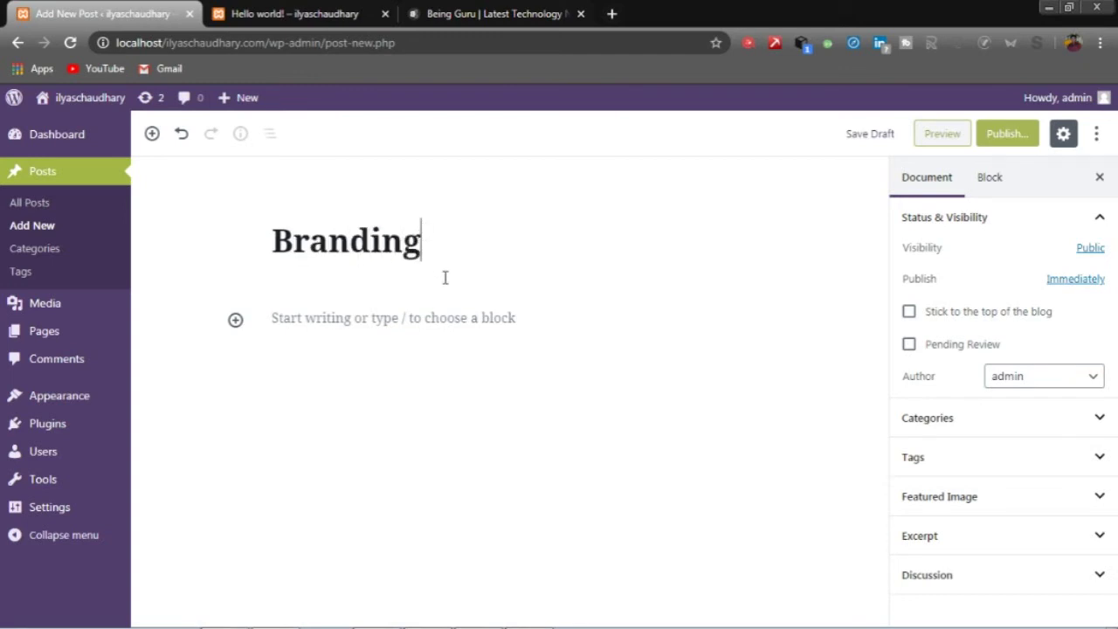
# Add an image block below the title and upload the GettyImages photo from the WordPress Business Post folder on the desktop.
pyautogui.click(457, 316)
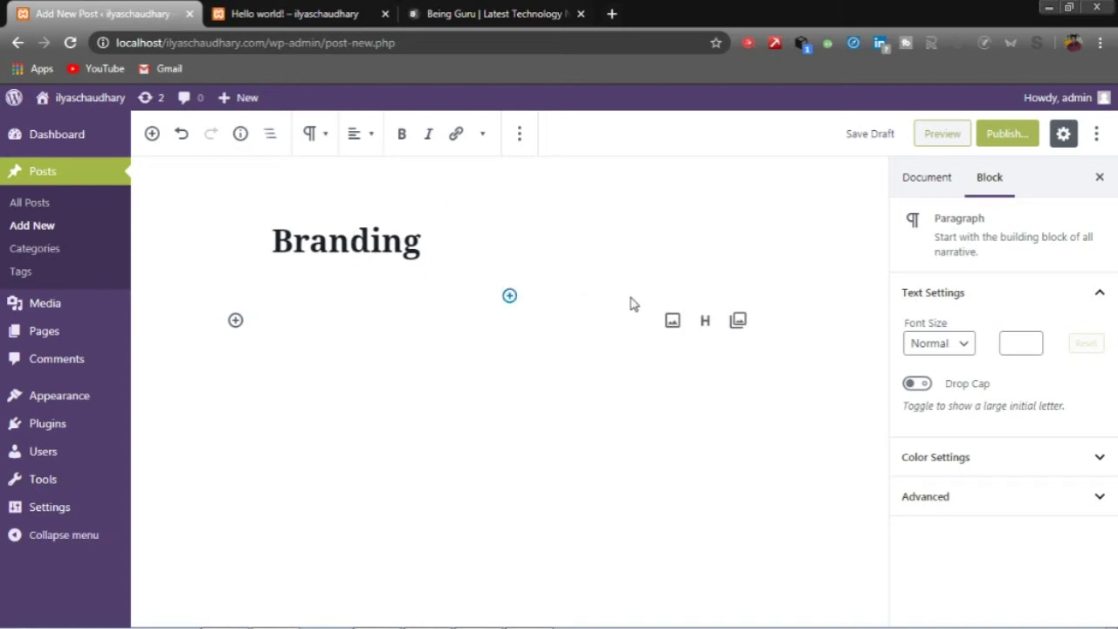
pyautogui.click(671, 319)
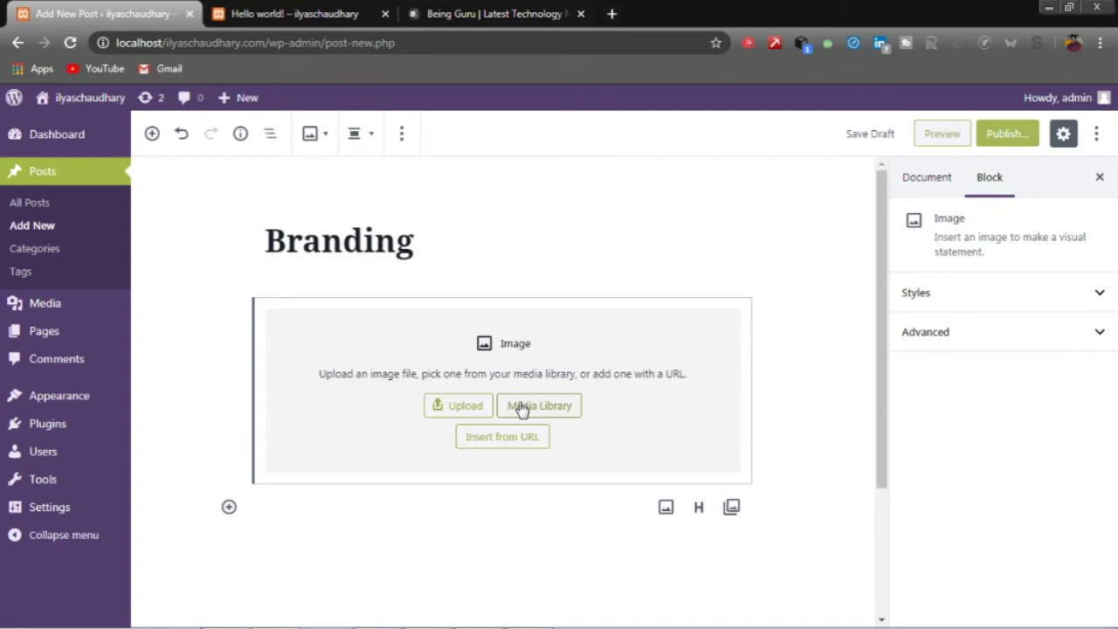
pyautogui.click(460, 409)
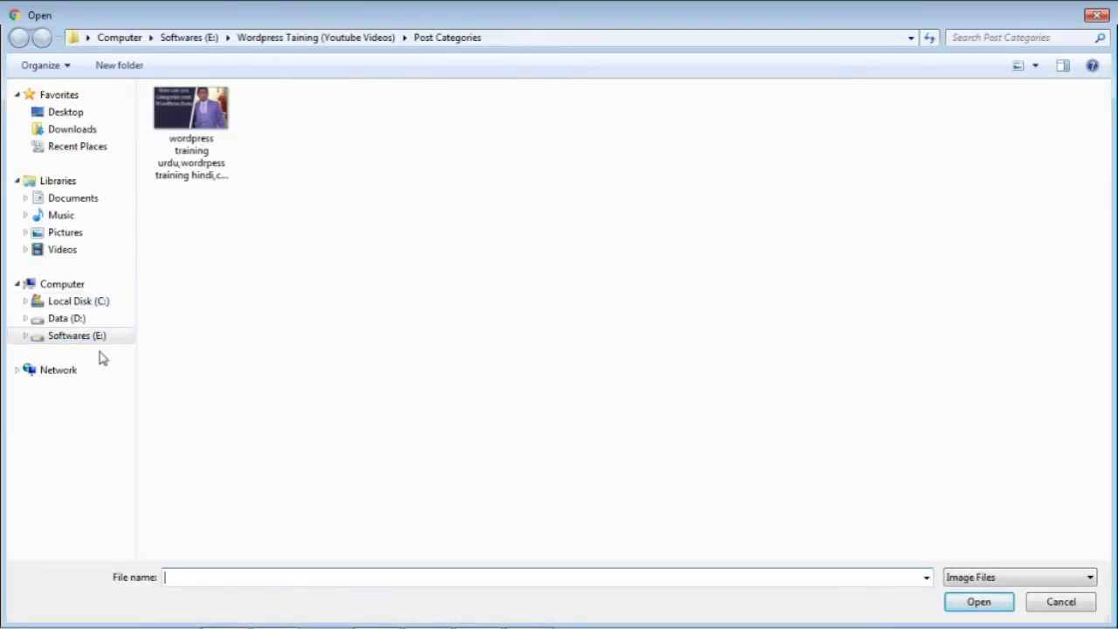
pyautogui.click(84, 117)
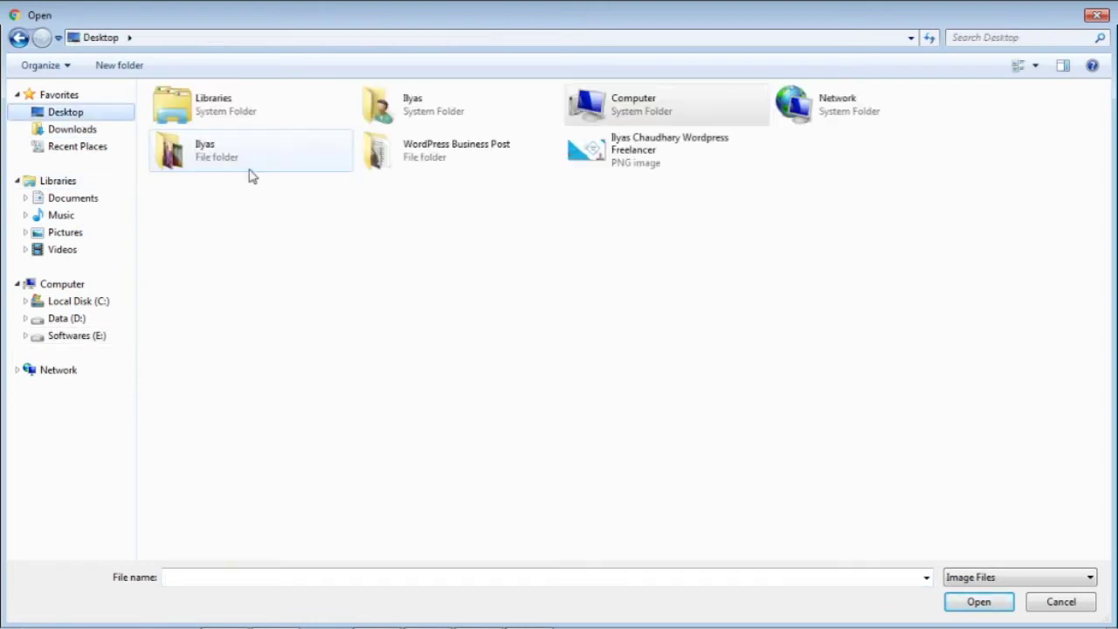
pyautogui.doubleClick(456, 143)
pyautogui.click(203, 131)
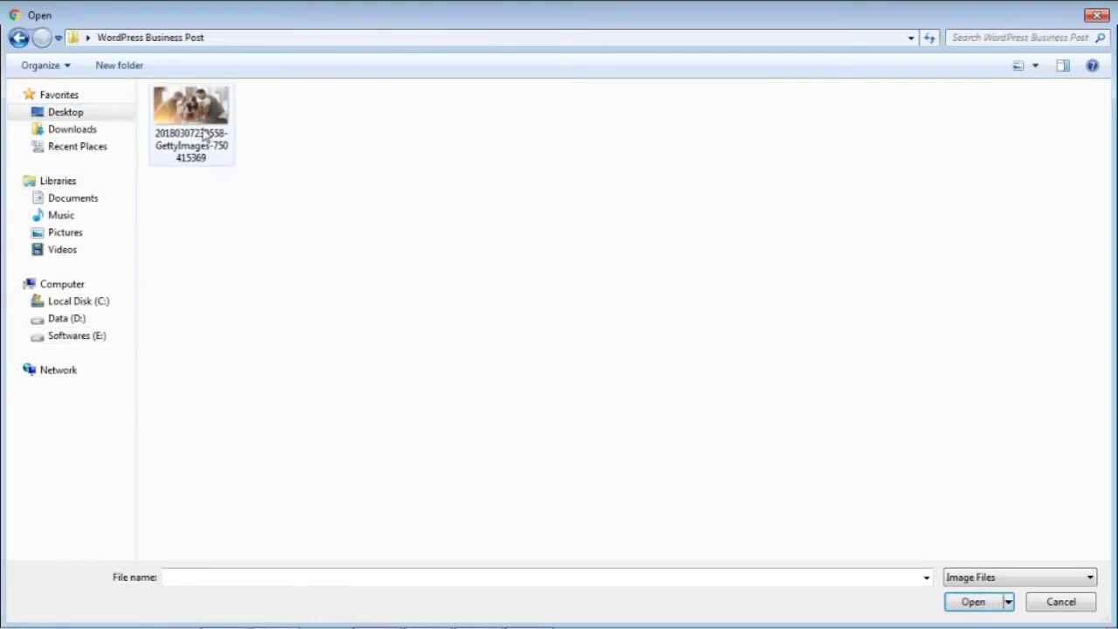
pyautogui.click(962, 602)
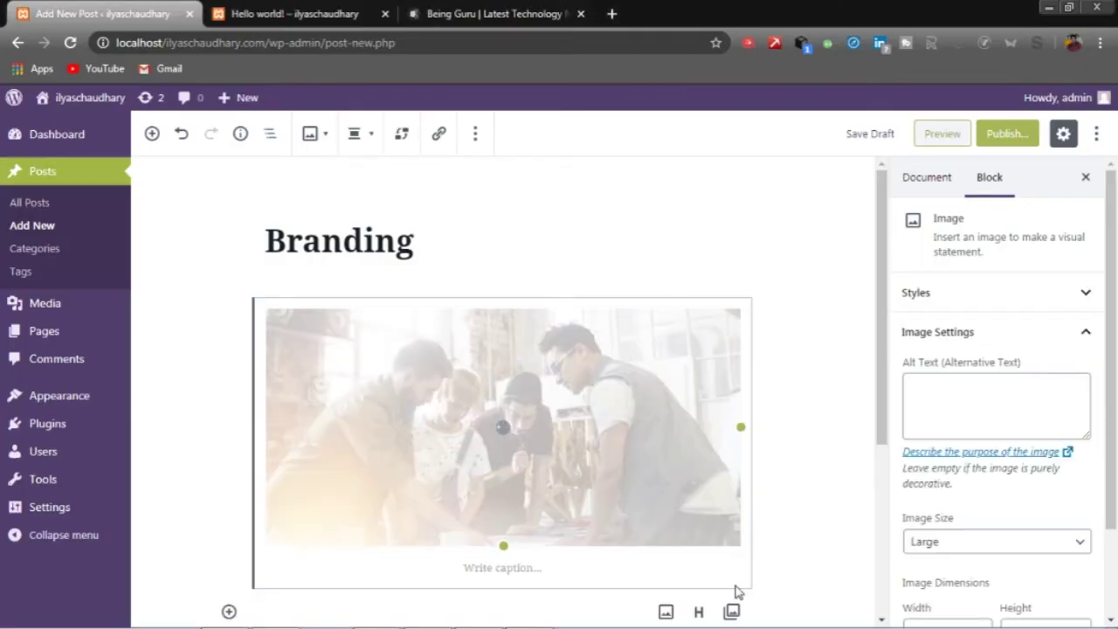
# Look over the post with its image and open the block library to review the most used content blocks.
pyautogui.click(596, 277)
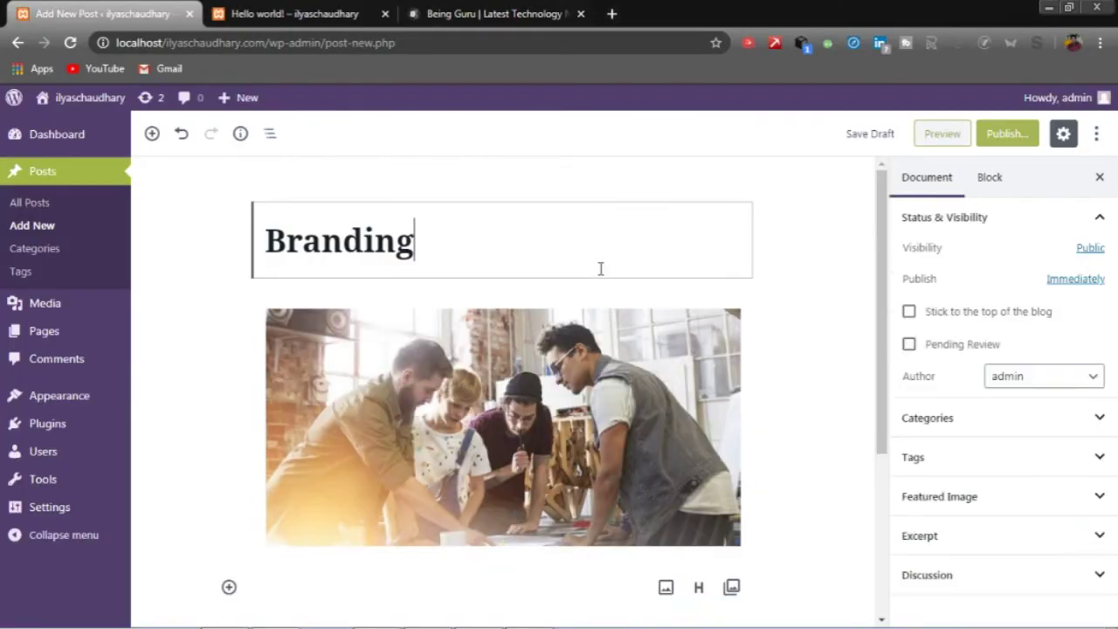
pyautogui.scroll(-3, 599, 275)
pyautogui.scroll(3, 599, 275)
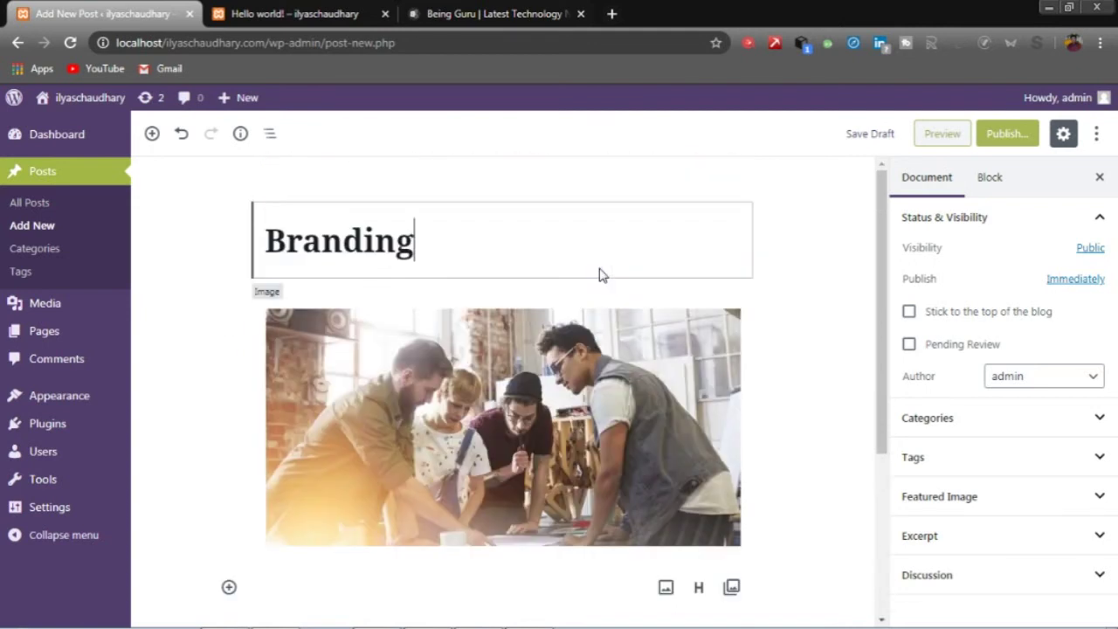
pyautogui.click(152, 134)
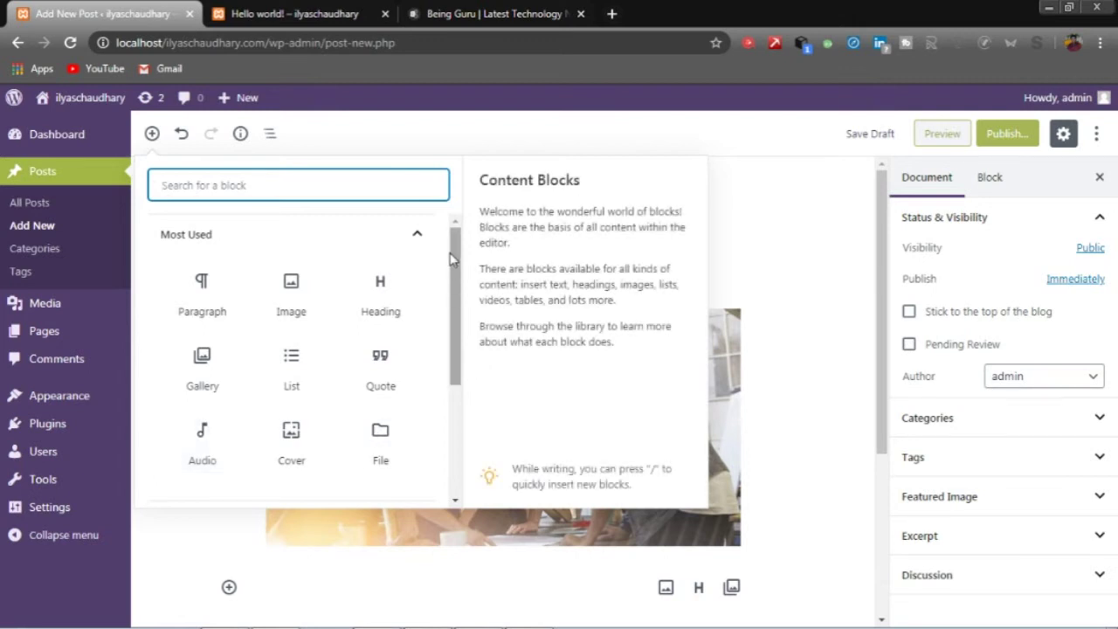
pyautogui.press('Escape')
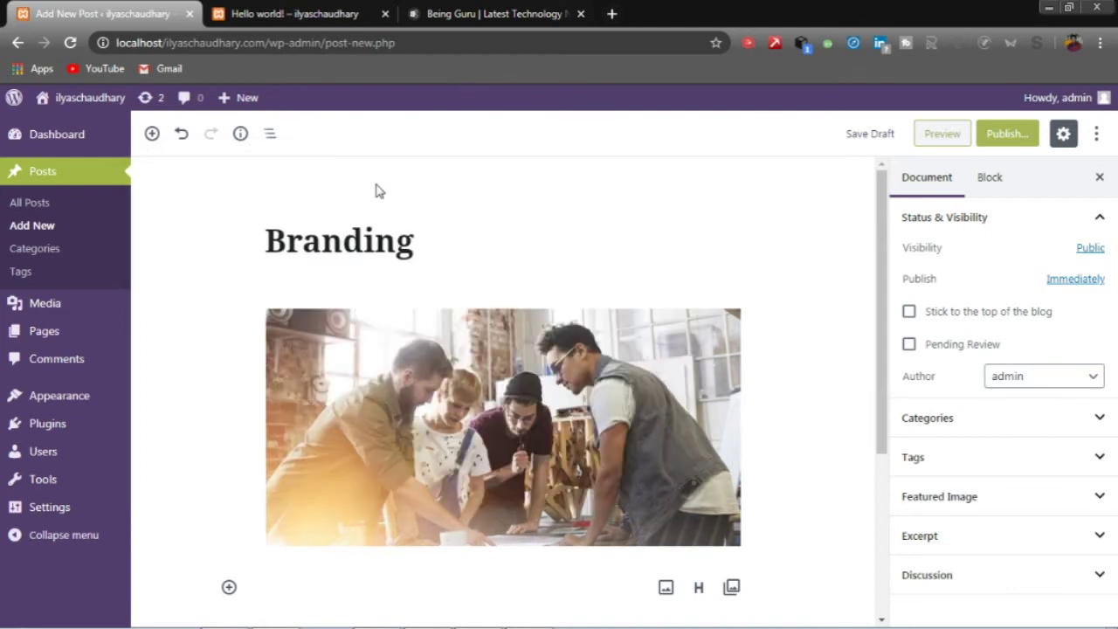
# Start an empty paragraph below the image and switch to the Branding document in Microsoft Word.
pyautogui.scroll(-1, 377, 190)
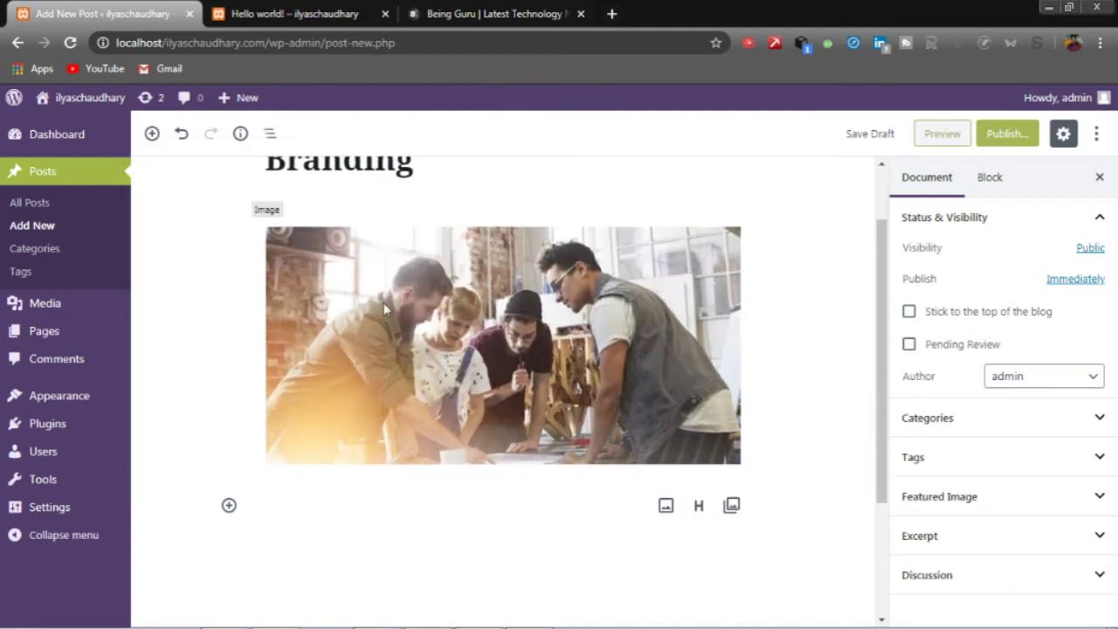
pyautogui.click(427, 507)
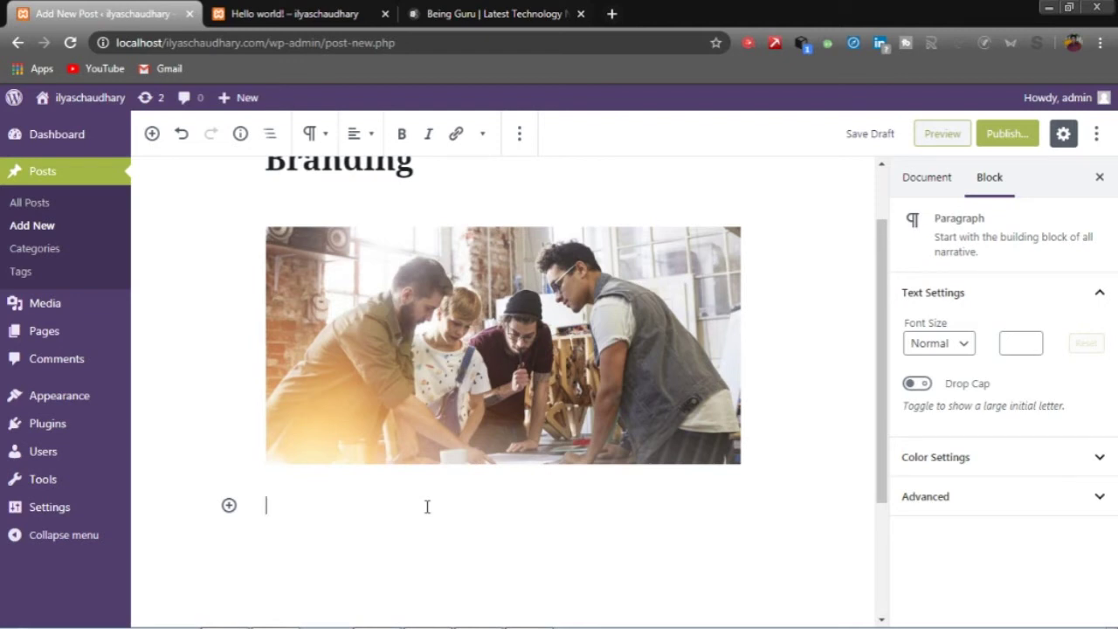
pyautogui.hotkey('alt', 'Tab')
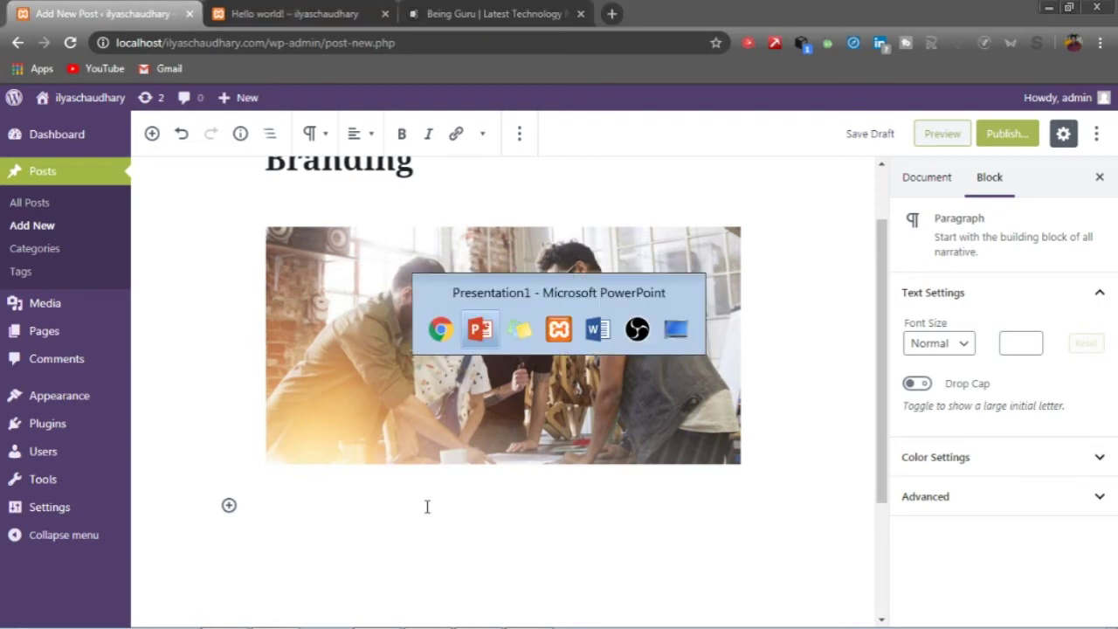
pyautogui.hotkey('alt', 'Tab')
pyautogui.hotkey('alt', 'Tab')
pyautogui.hotkey('alt', 'Tab')
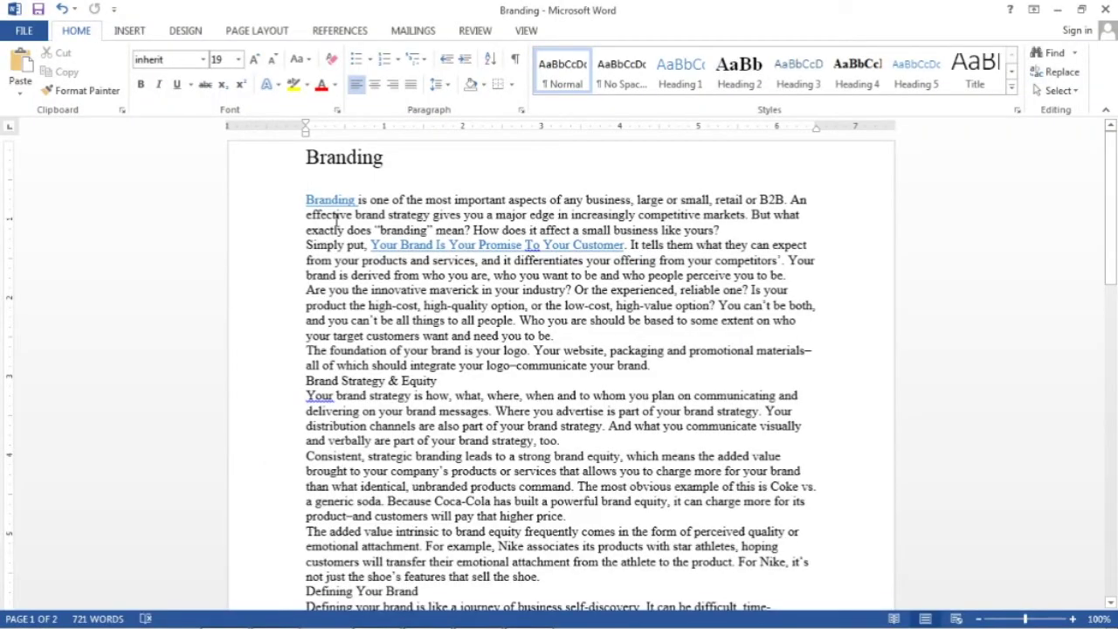
# Select and copy the whole article text below the Branding heading, from its opening sentence to the end of the "Be consistent." tip.
pyautogui.click(298, 197)
pyautogui.hotkey('shift', 'Down')
pyautogui.hotkey('shift', 'Down')
pyautogui.hotkey('shift', 'Down')
pyautogui.hotkey('shift', 'Down')
pyautogui.hotkey('shift', 'Down')
pyautogui.hotkey('shift', 'Down')
pyautogui.hotkey('shift', 'Down')
pyautogui.hotkey('shift', 'Down')
pyautogui.hotkey('shift', 'Down')
pyautogui.hotkey('shift', 'Down')
pyautogui.hotkey('shift', 'Down')
pyautogui.hotkey('shift', 'Down')
pyautogui.hotkey('shift', 'Down')
pyautogui.hotkey('shift', 'Down')
pyautogui.hotkey('shift', 'Down')
pyautogui.hotkey('shift', 'Down')
pyautogui.hotkey('shift', 'Down')
pyautogui.hotkey('shift', 'Down')
pyautogui.hotkey('shift', 'Down')
pyautogui.hotkey('shift', 'Down')
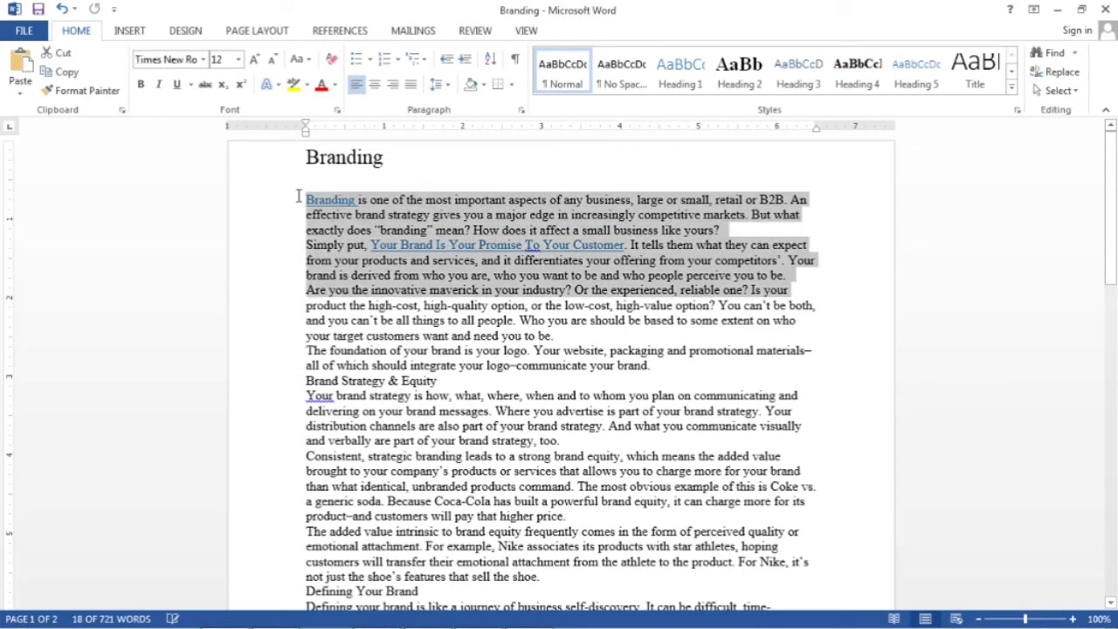
pyautogui.hotkey('shift', 'Down')
pyautogui.hotkey('shift', 'Down')
pyautogui.hotkey('shift', 'Down')
pyautogui.hotkey('shift', 'Down')
pyautogui.hotkey('shift', 'Down')
pyautogui.hotkey('shift', 'Down')
pyautogui.hotkey('shift', 'Down')
pyautogui.hotkey('shift', 'Down')
pyautogui.hotkey('shift', 'Down')
pyautogui.hotkey('shift', 'Down')
pyautogui.hotkey('shift', 'Down')
pyautogui.hotkey('shift', 'Down')
pyautogui.hotkey('shift', 'Down')
pyautogui.hotkey('shift', 'Down')
pyautogui.hotkey('shift', 'Down')
pyautogui.hotkey('shift', 'Down')
pyautogui.hotkey('shift', 'Down')
pyautogui.hotkey('shift', 'Down')
pyautogui.hotkey('shift', 'Down')
pyautogui.hotkey('shift', 'Down')
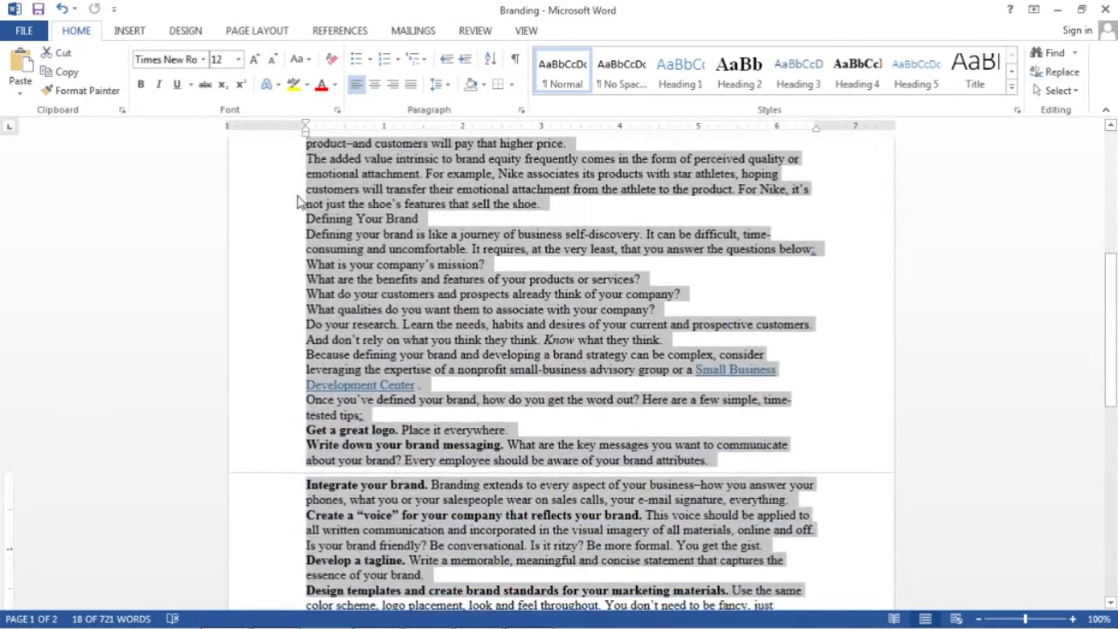
pyautogui.hotkey('shift', 'Up')
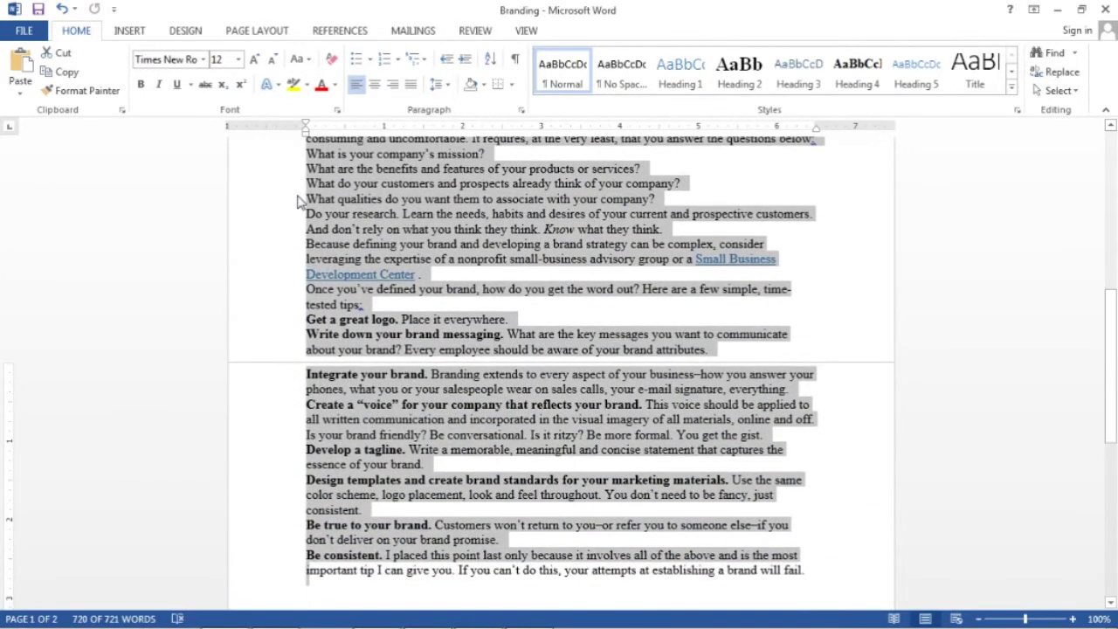
pyautogui.hotkey('shift', 'Right')
pyautogui.hotkey('shift', 'Right')
pyautogui.hotkey('shift', 'Right')
pyautogui.hotkey('shift', 'Right')
pyautogui.hotkey('shift', 'Right')
pyautogui.hotkey('shift', 'Right')
pyautogui.hotkey('shift', 'Right')
pyautogui.hotkey('shift', 'Right')
pyautogui.hotkey('shift', 'Right')
pyautogui.hotkey('shift', 'Right')
pyautogui.hotkey('shift', 'Right')
pyautogui.hotkey('shift', 'Right')
pyautogui.hotkey('shift', 'Right')
pyautogui.hotkey('shift', 'Right')
pyautogui.hotkey('shift', 'Right')
pyautogui.hotkey('shift', 'Right')
pyautogui.hotkey('shift', 'Right')
pyautogui.hotkey('shift', 'Right')
pyautogui.hotkey('shift', 'Right')
pyautogui.hotkey('shift', 'Right')
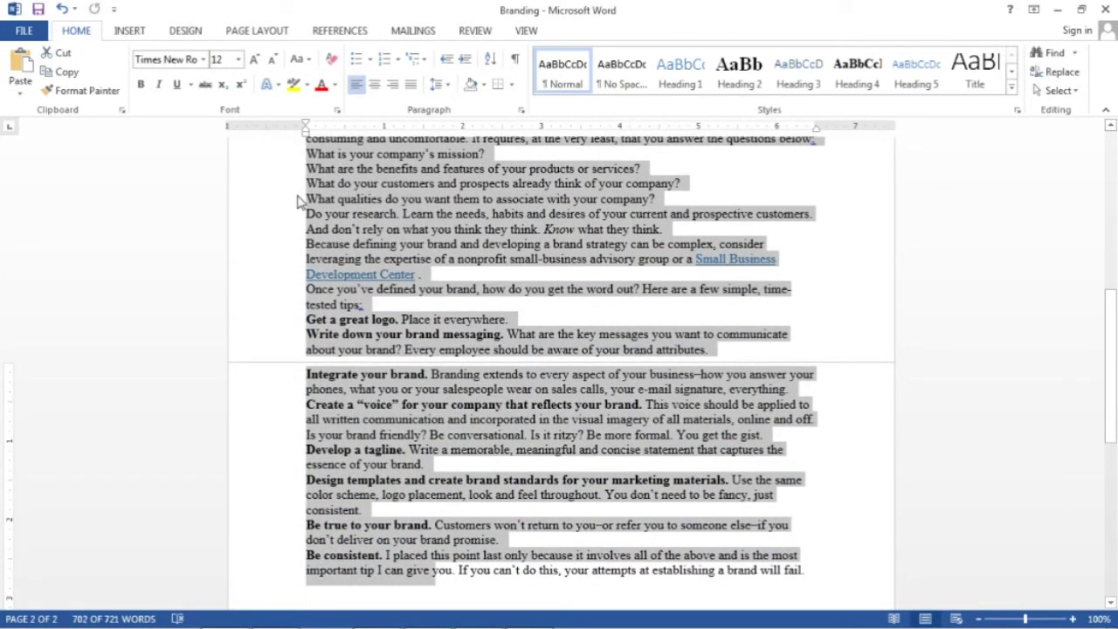
pyautogui.hotkey('shift', 'Right')
pyautogui.hotkey('shift', 'Right')
pyautogui.hotkey('shift', 'Right')
pyautogui.hotkey('shift', 'Right')
pyautogui.hotkey('shift', 'Right')
pyautogui.hotkey('shift', 'Right')
pyautogui.hotkey('shift', 'Right')
pyautogui.hotkey('shift', 'Right')
pyautogui.hotkey('shift', 'Right')
pyautogui.hotkey('shift', 'Right')
pyautogui.hotkey('shift', 'Right')
pyautogui.hotkey('shift', 'Right')
pyautogui.hotkey('shift', 'Right')
pyautogui.hotkey('shift', 'Right')
pyautogui.hotkey('shift', 'Right')
pyautogui.hotkey('shift', 'Right')
pyautogui.hotkey('shift', 'Right')
pyautogui.hotkey('shift', 'Right')
pyautogui.hotkey('shift', 'Right')
pyautogui.hotkey('shift', 'Right')
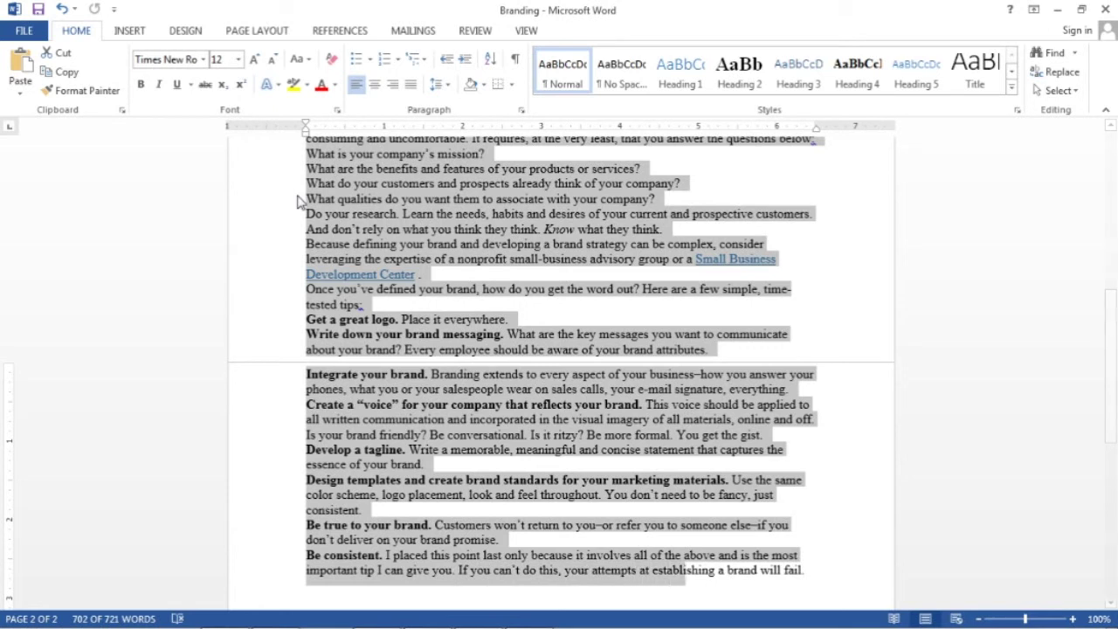
pyautogui.hotkey('shift', 'Right')
pyautogui.hotkey('shift', 'Right')
pyautogui.hotkey('shift', 'Right')
pyautogui.hotkey('shift', 'Right')
pyautogui.hotkey('shift', 'Right')
pyautogui.hotkey('shift', 'Right')
pyautogui.hotkey('shift', 'Right')
pyautogui.hotkey('shift', 'Right')
pyautogui.hotkey('shift', 'Right')
pyautogui.hotkey('shift', 'Right')
pyautogui.hotkey('shift', 'Right')
pyautogui.hotkey('shift', 'Right')
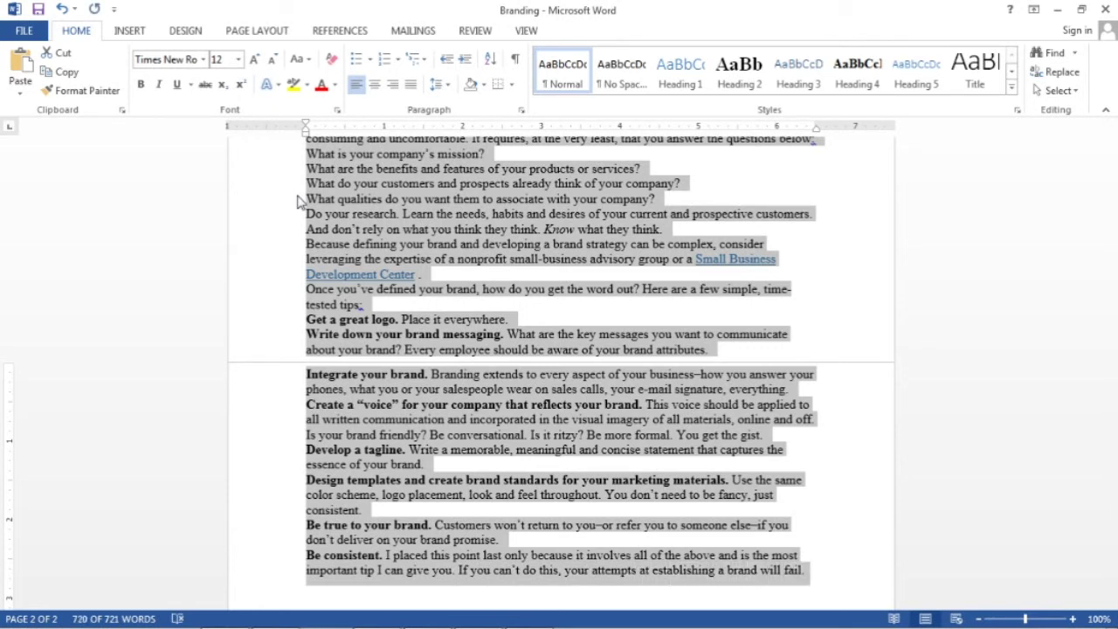
# Switch back to the WordPress post editor, paste the article into the empty paragraph below the image, and look it over.
pyautogui.hotkey('alt', 'Tab')
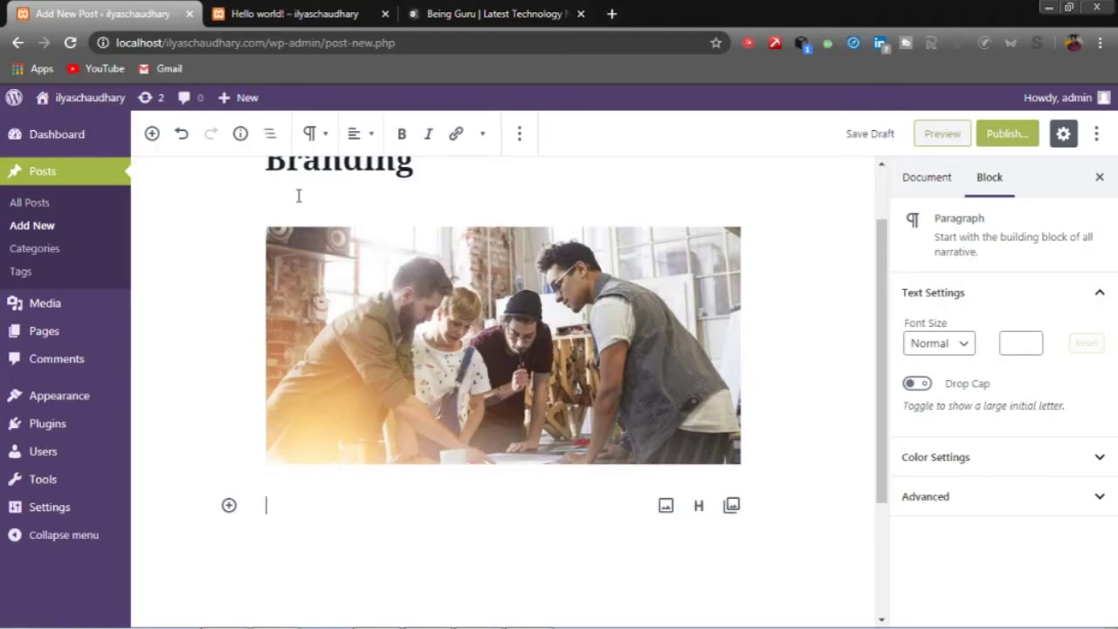
pyautogui.hotkey('ctrl', 'v')
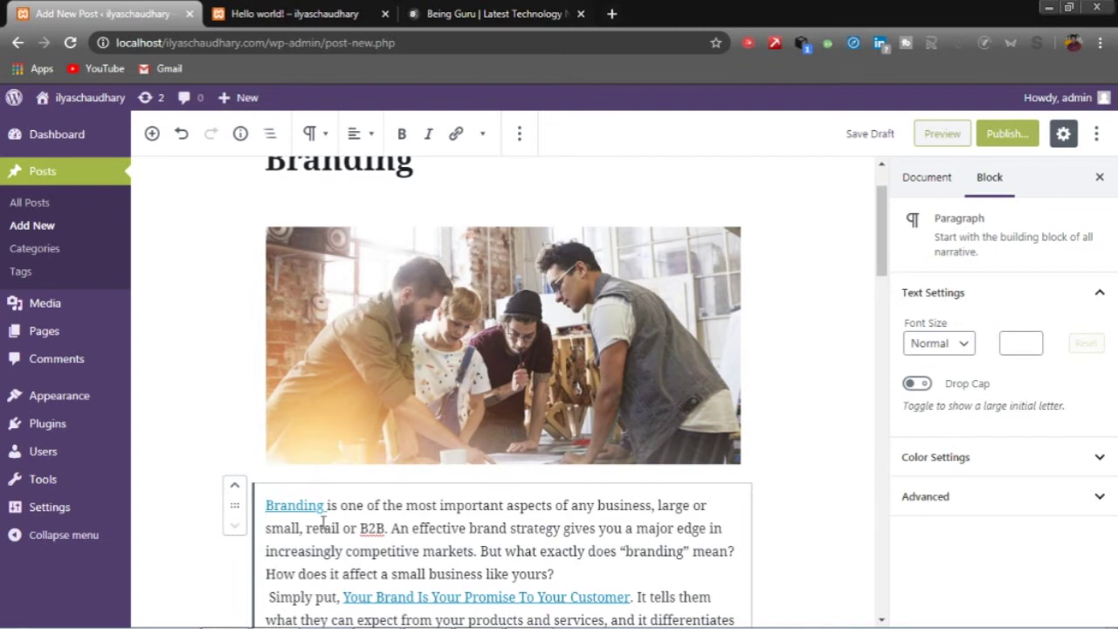
pyautogui.scroll(-2, 323, 522)
pyautogui.scroll(-7, 323, 522)
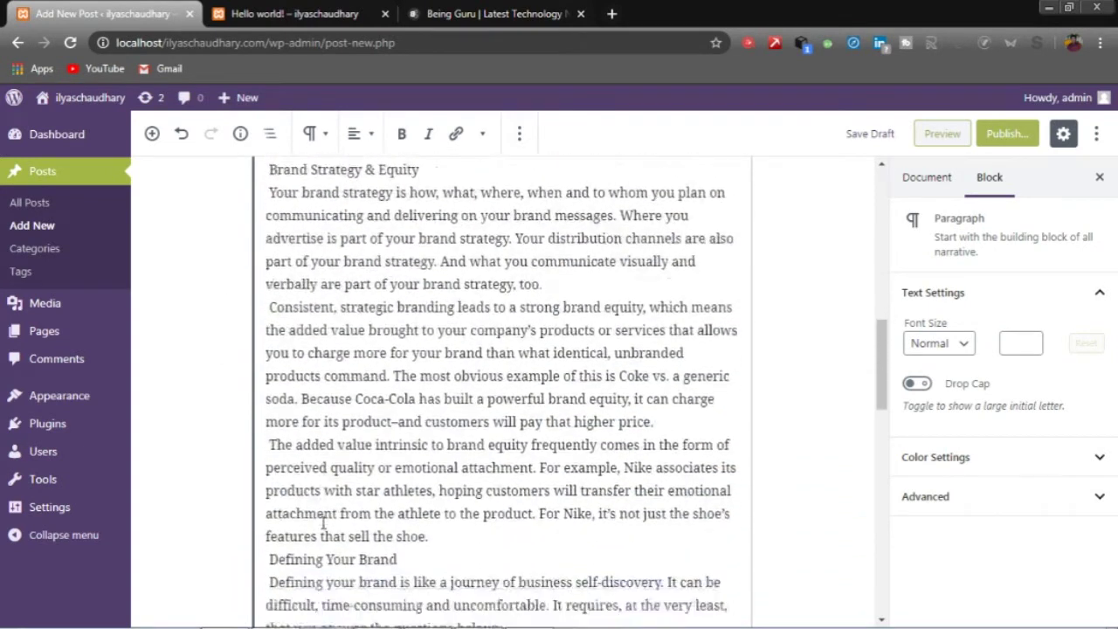
pyautogui.scroll(-8, 323, 522)
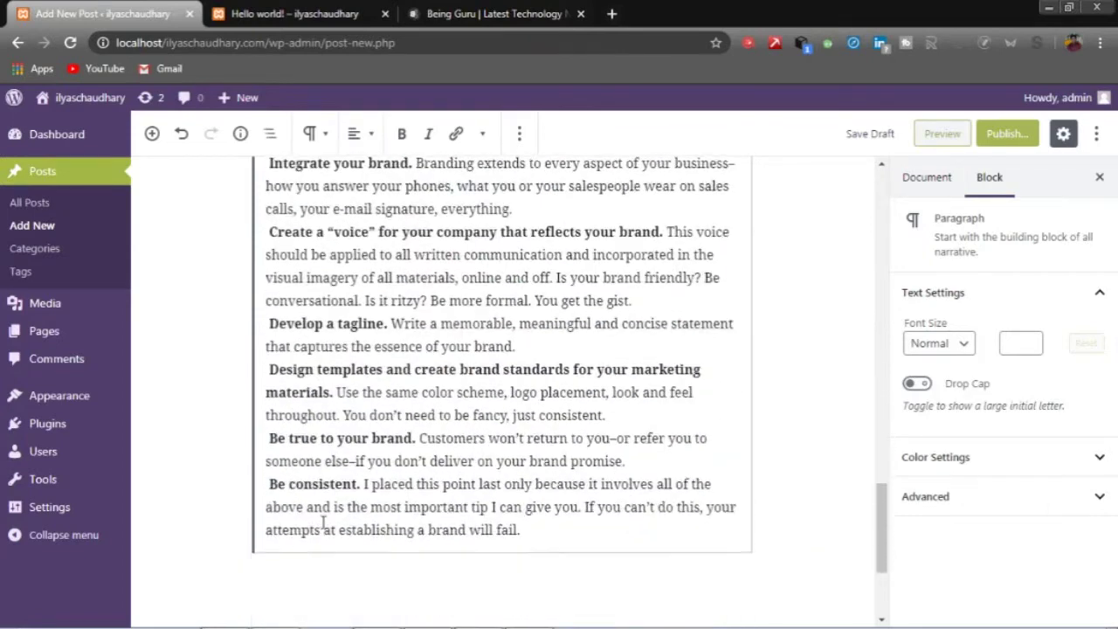
pyautogui.scroll(15, 323, 523)
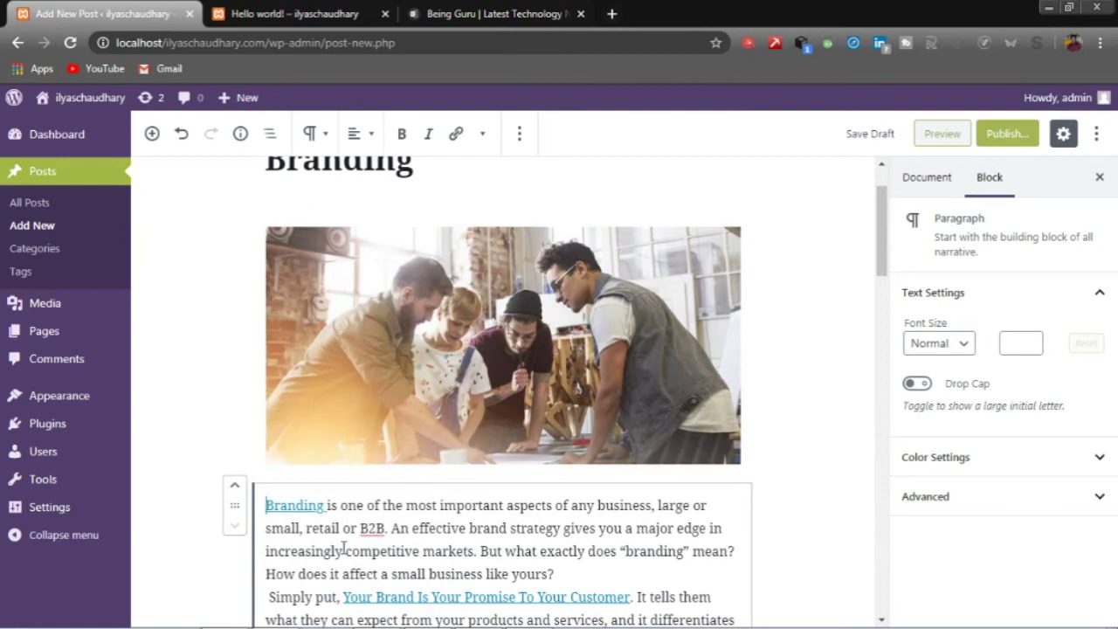
# Select sample words in the first lines of the article and examine the paragraph's text alignment options.
pyautogui.doubleClick(372, 529)
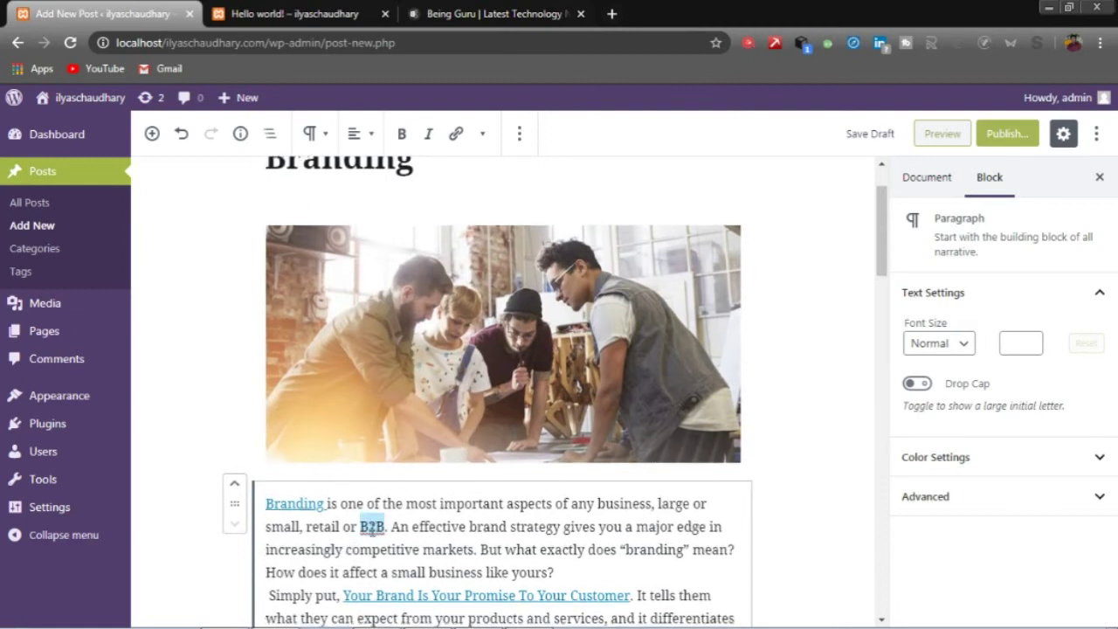
pyautogui.scroll(-3, 371, 530)
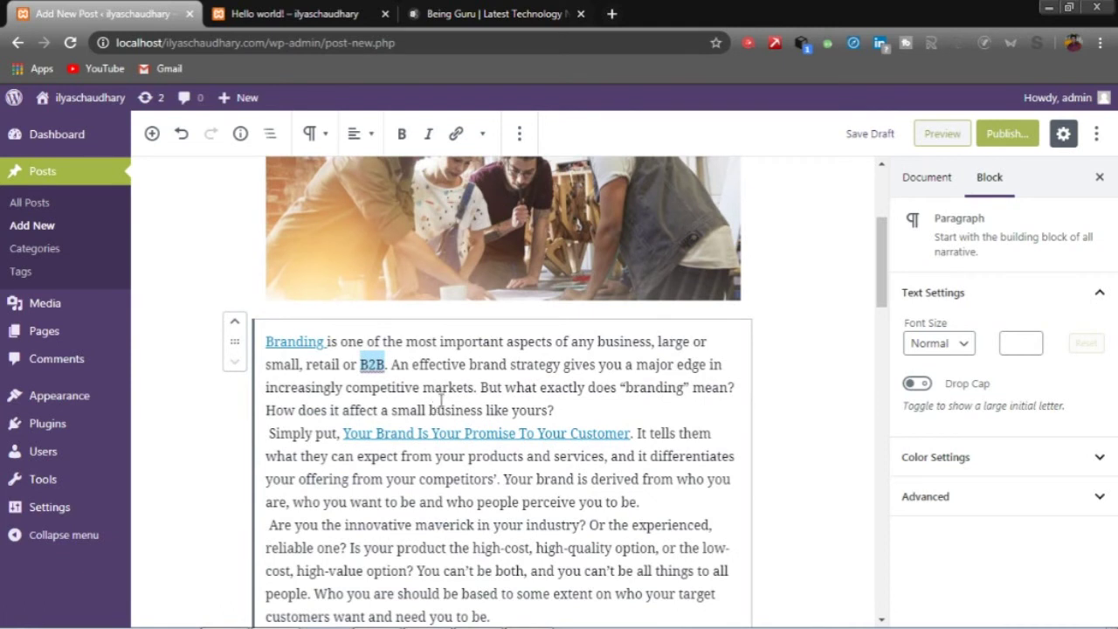
pyautogui.doubleClick(450, 389)
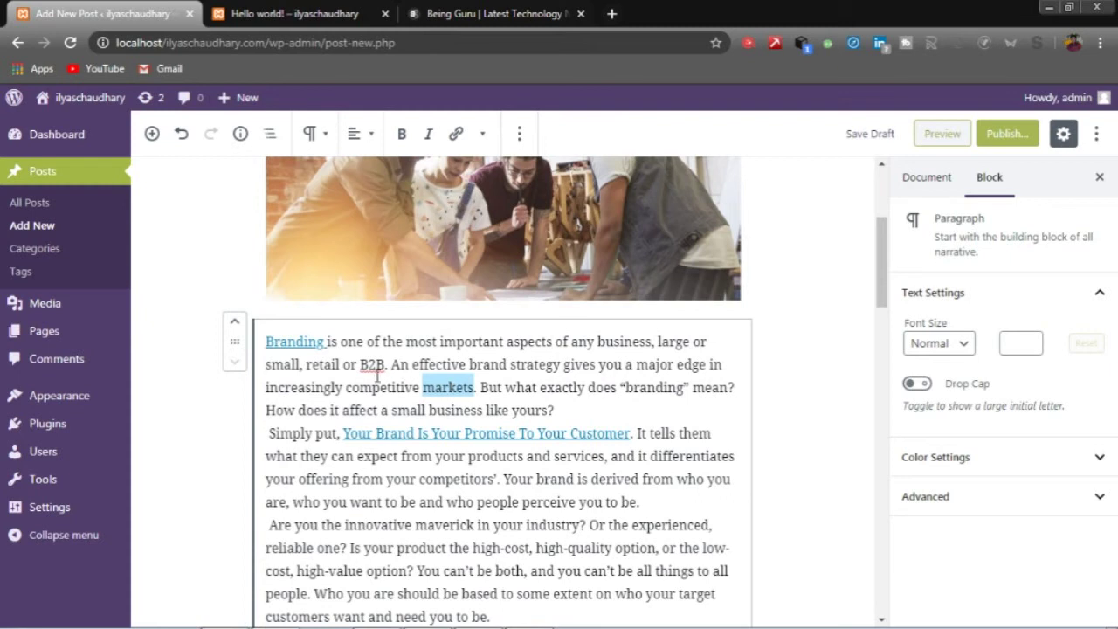
pyautogui.click(348, 343)
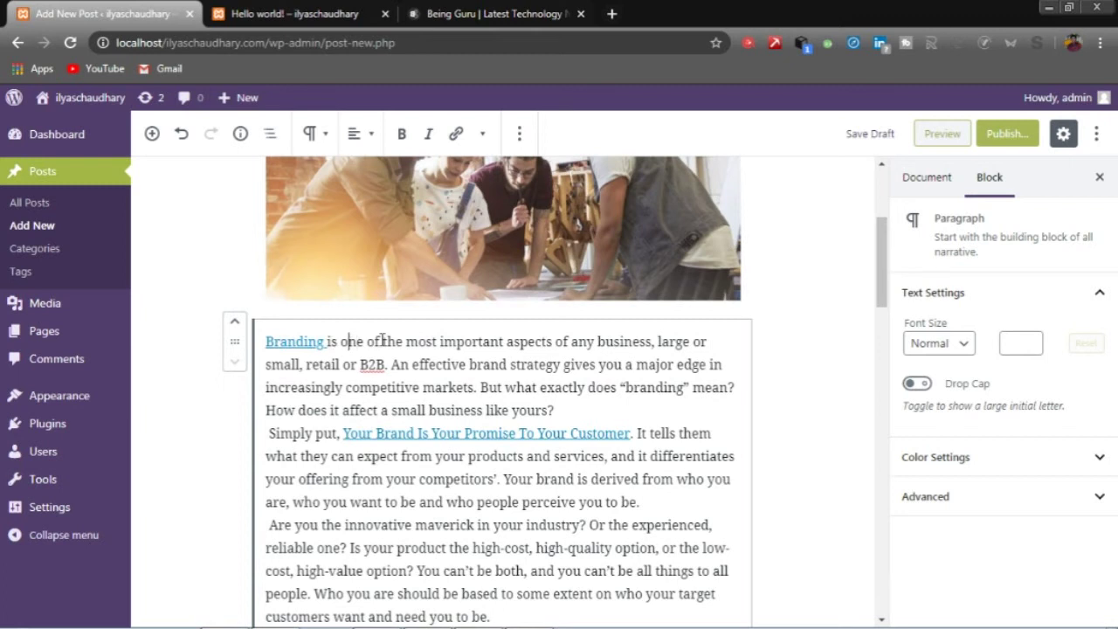
pyautogui.doubleClick(456, 342)
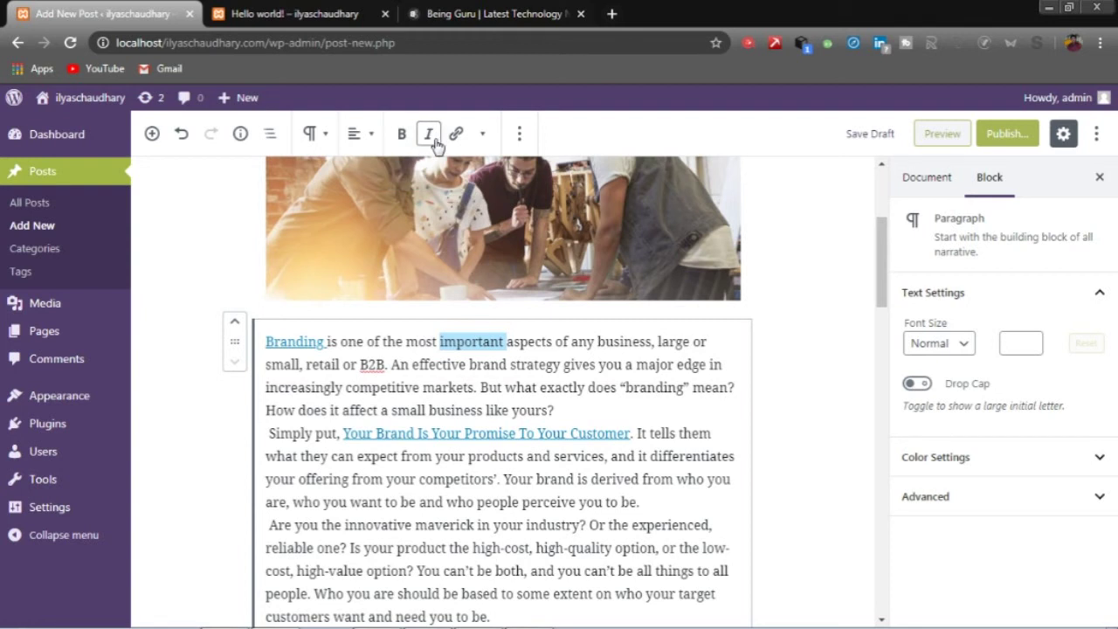
pyautogui.click(370, 136)
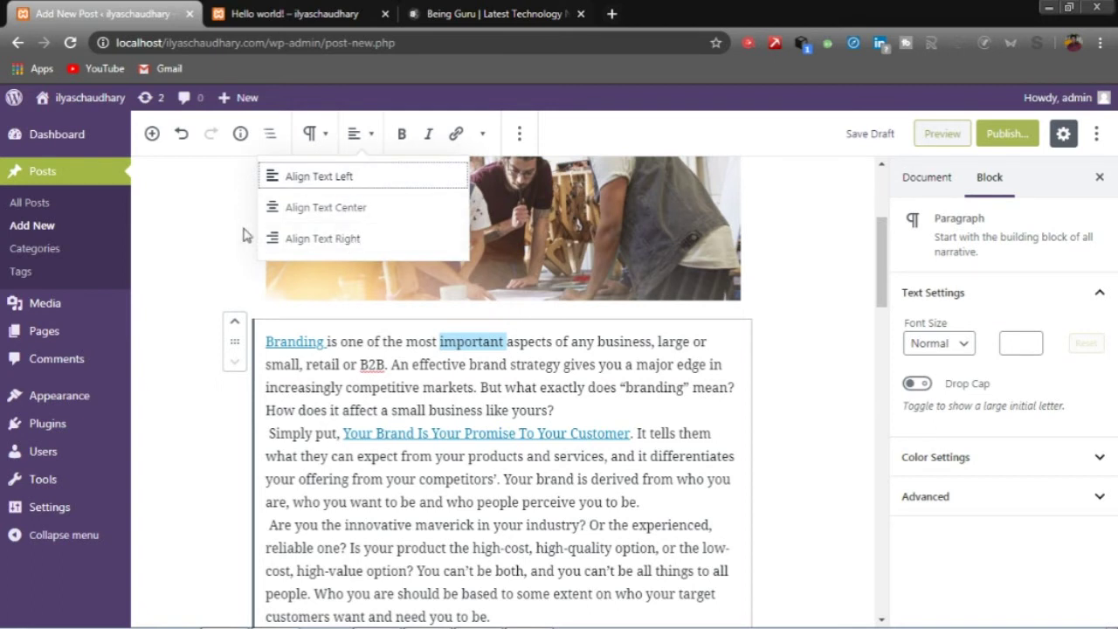
pyautogui.click(181, 133)
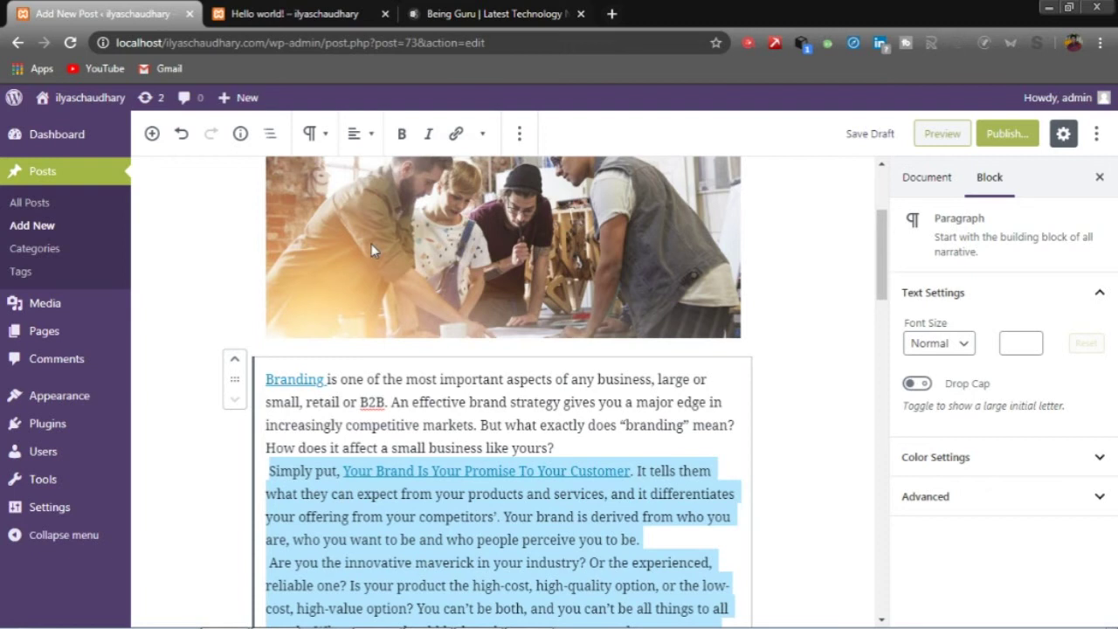
# Inspect the existing link on the word "Branding" and the spelling suggestions for "B2B" in the first paragraph.
pyautogui.click(308, 382)
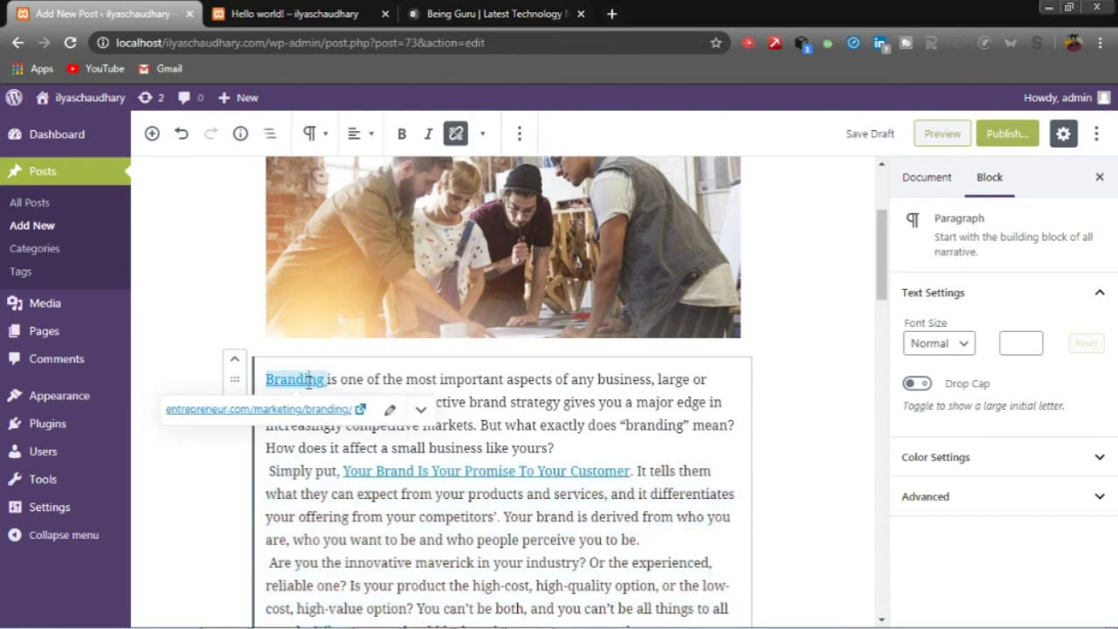
pyautogui.click(349, 382)
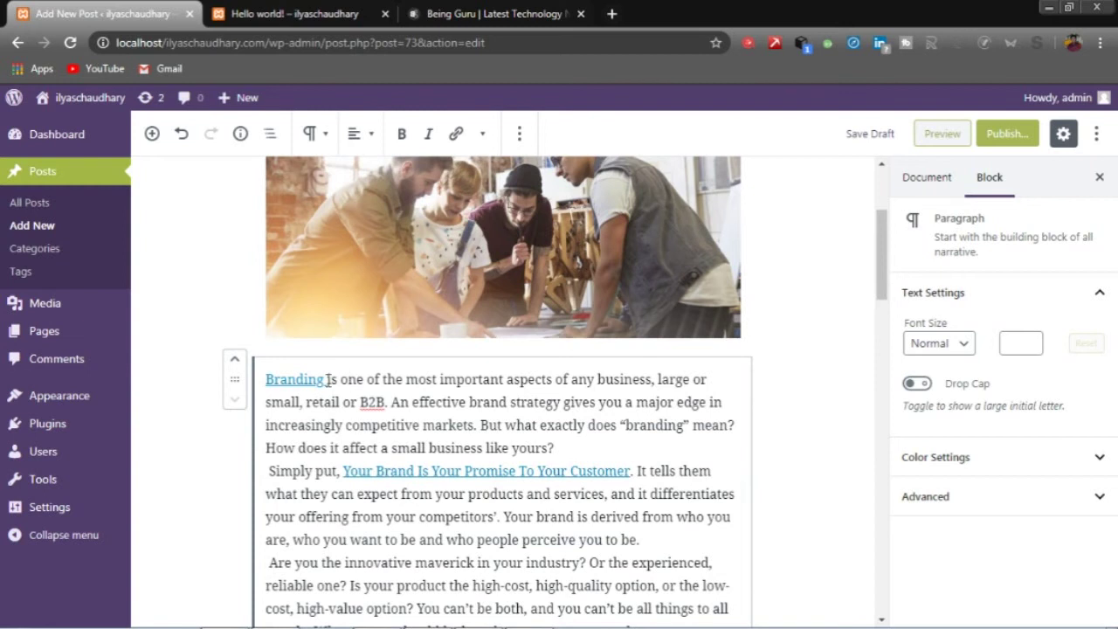
pyautogui.scroll(-1, 357, 426)
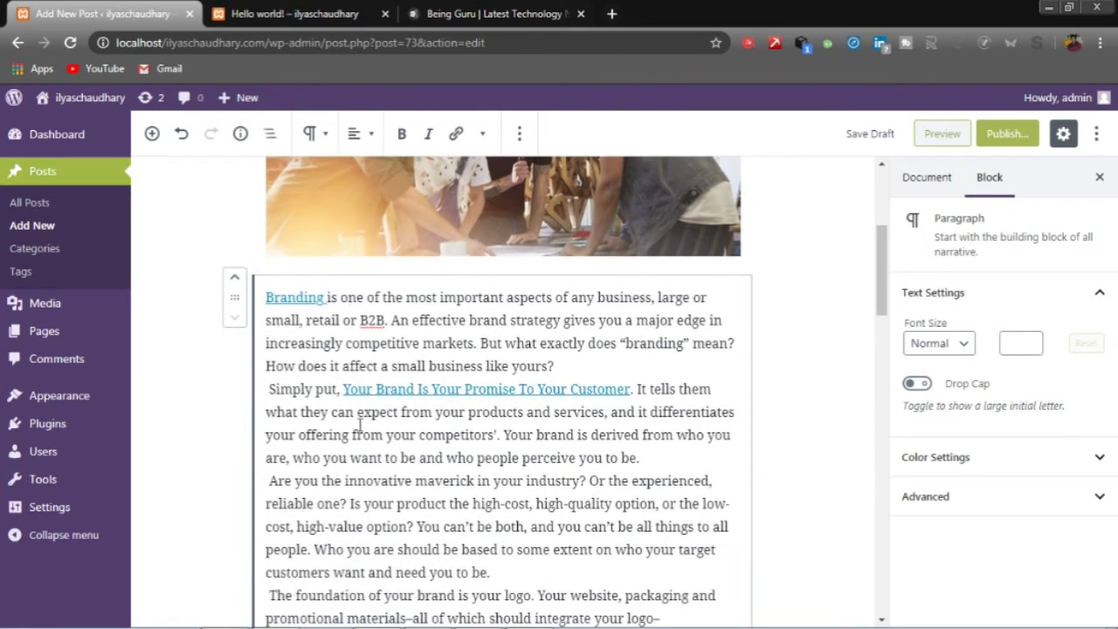
pyautogui.doubleClick(372, 320)
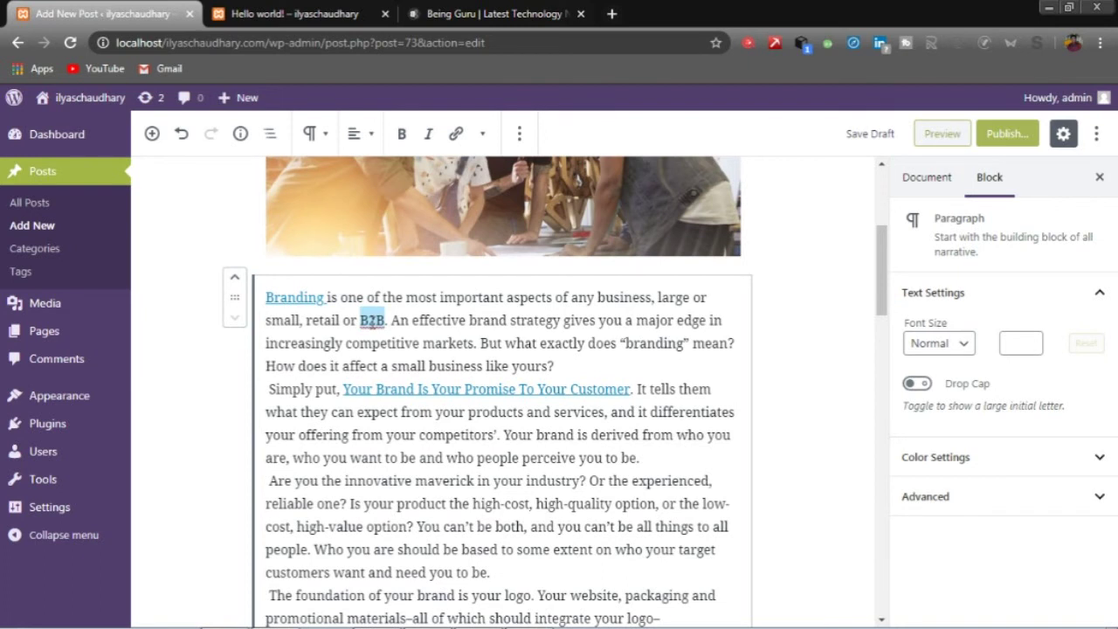
pyautogui.rightClick(372, 321)
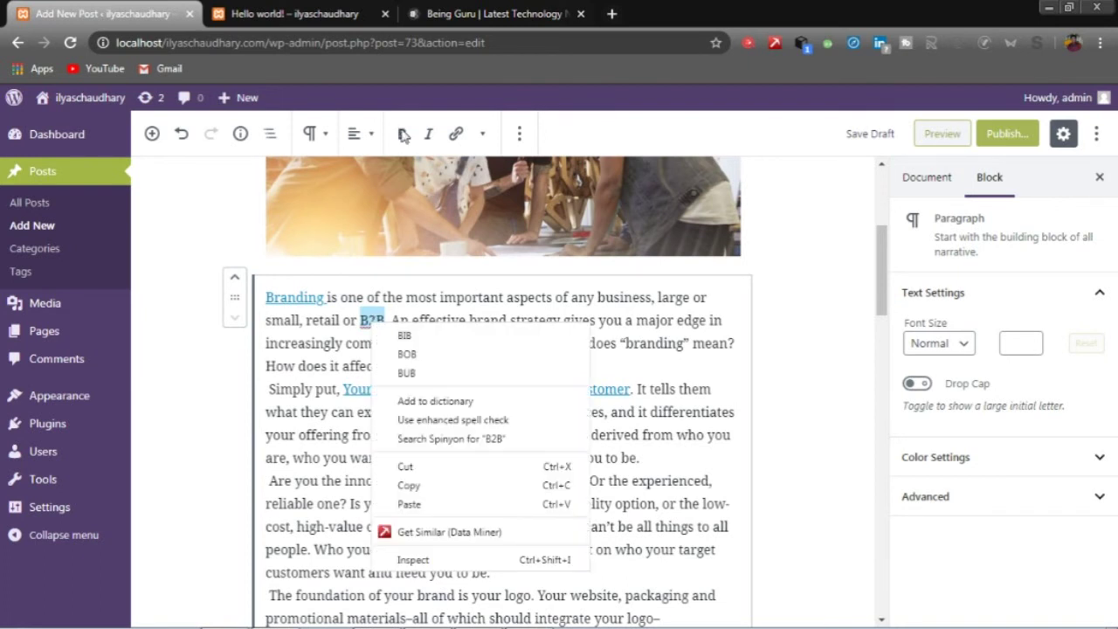
pyautogui.click(413, 94)
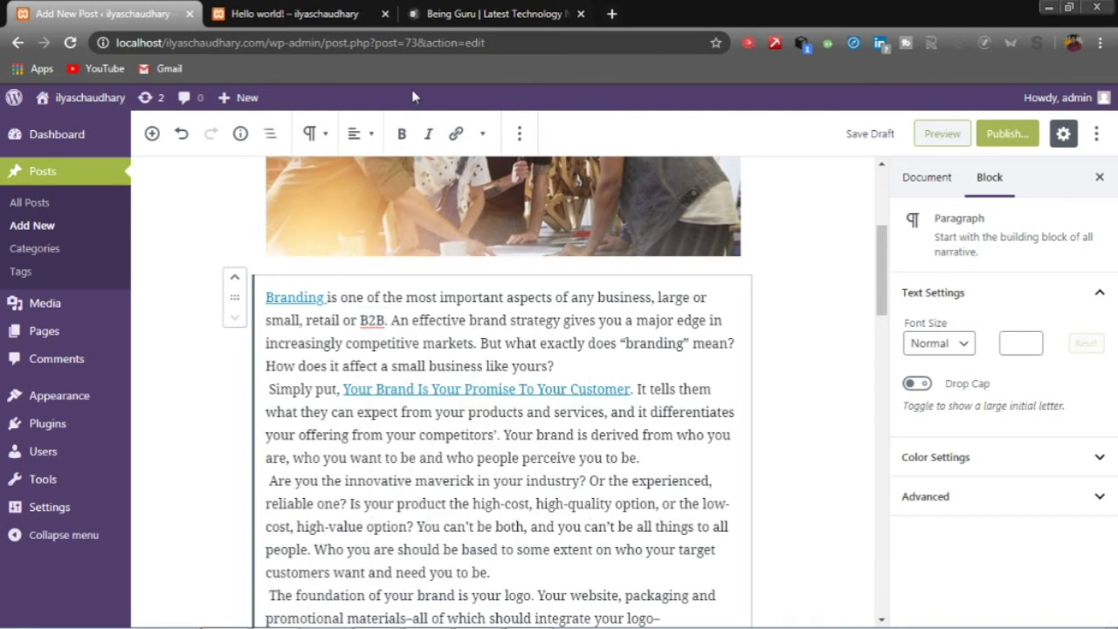
pyautogui.doubleClick(371, 320)
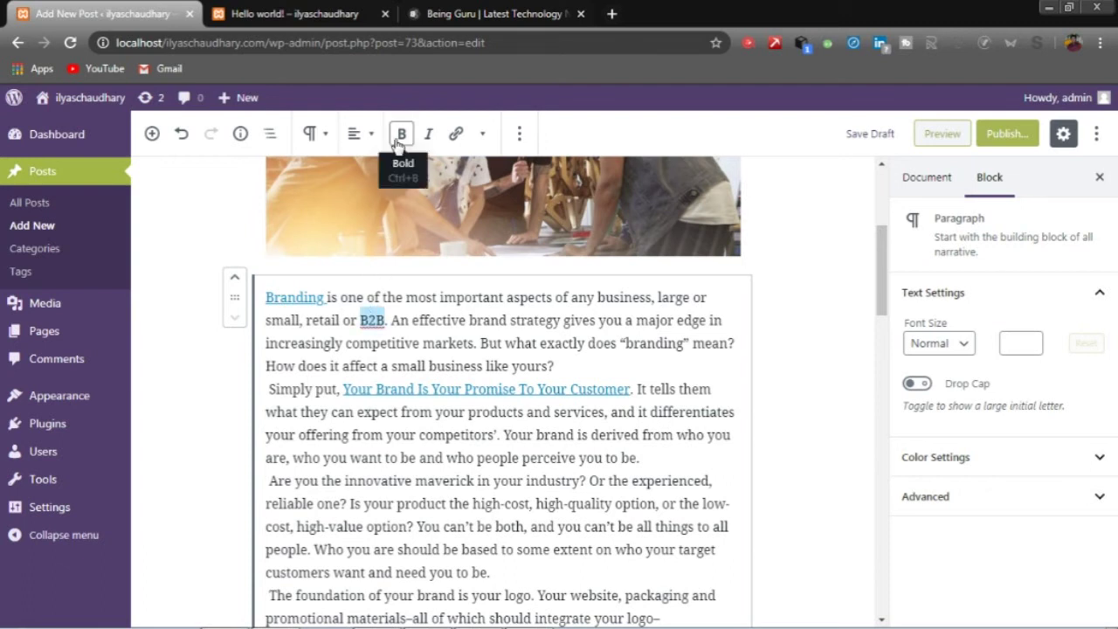
pyautogui.click(457, 135)
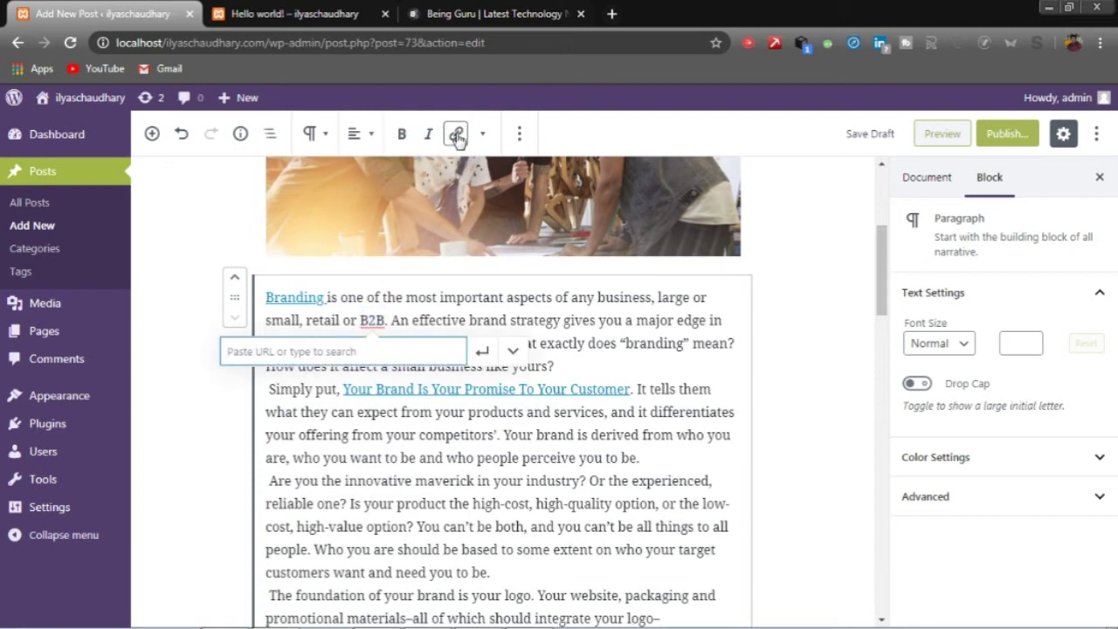
pyautogui.write('h')
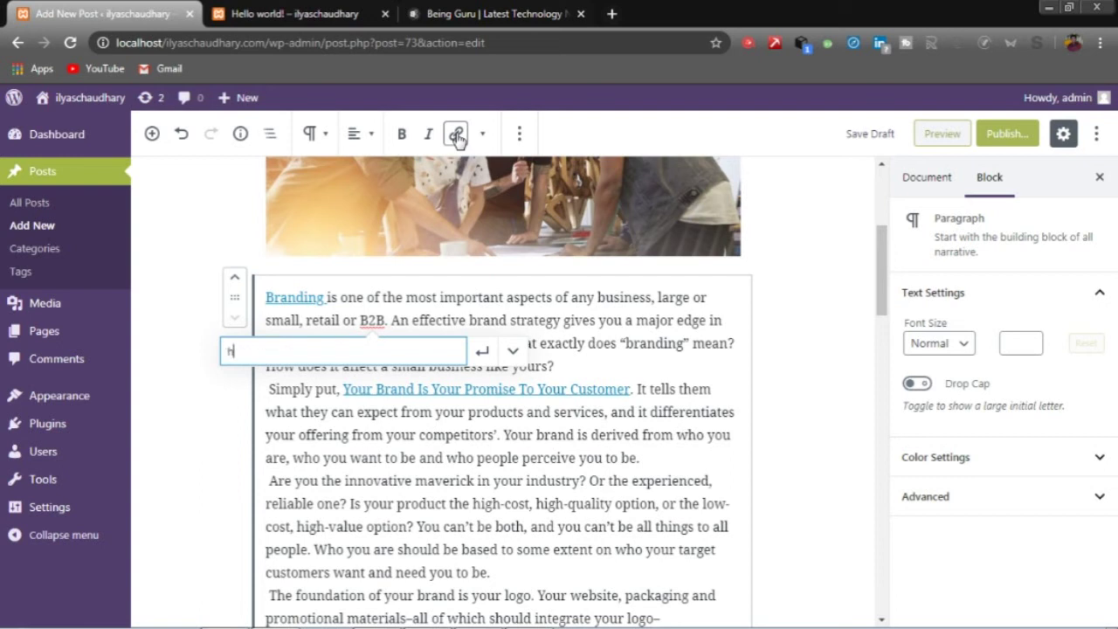
pyautogui.write('ttp')
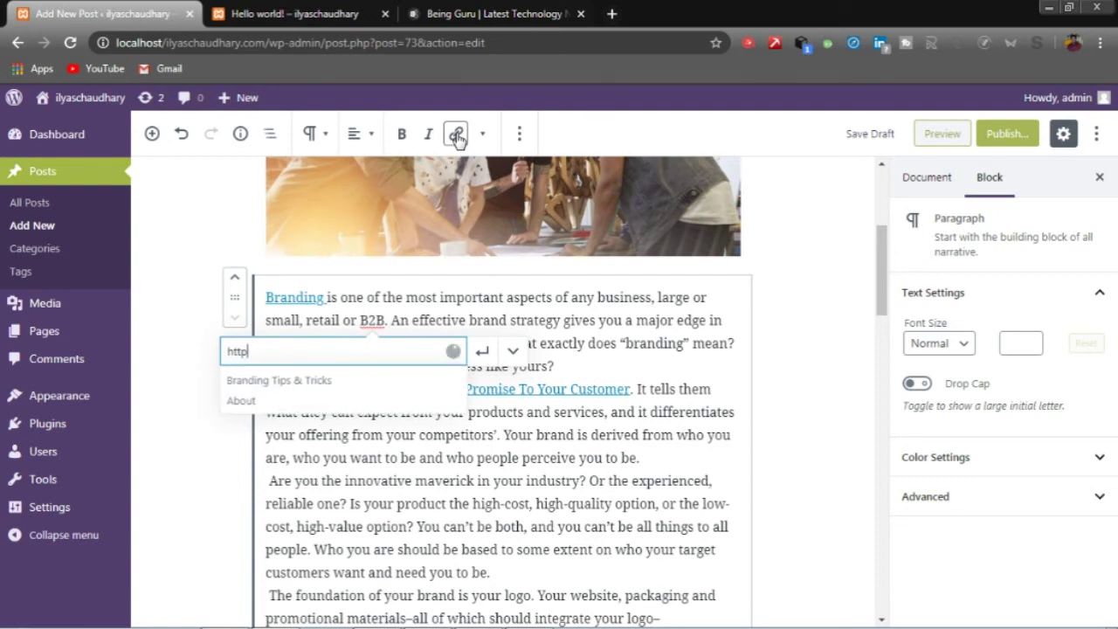
pyautogui.write(':')
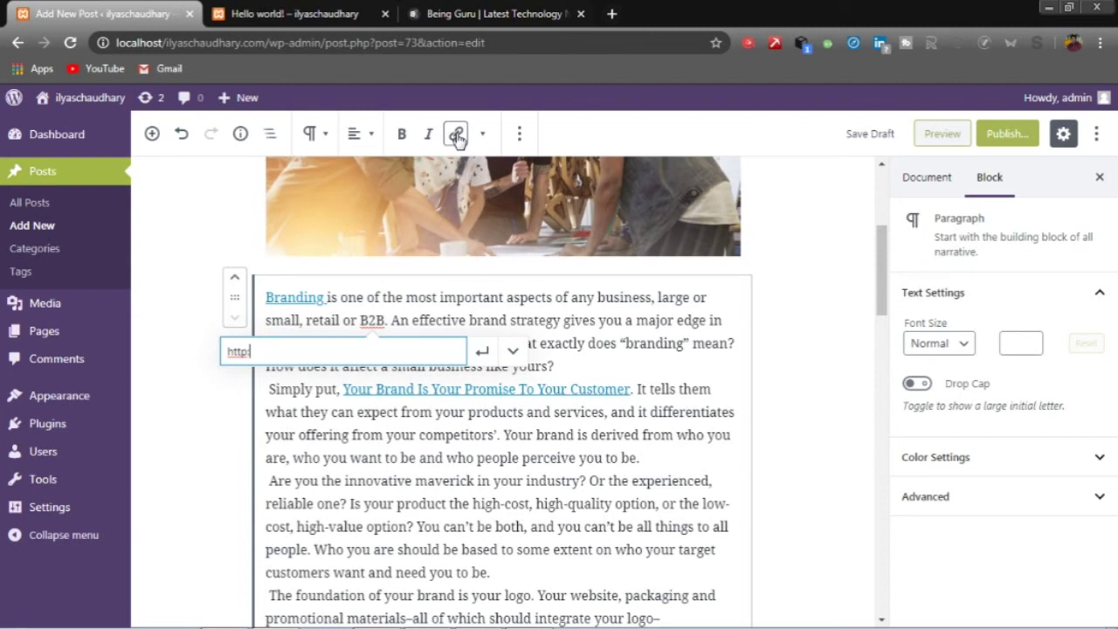
pyautogui.write('//ww.google.com')
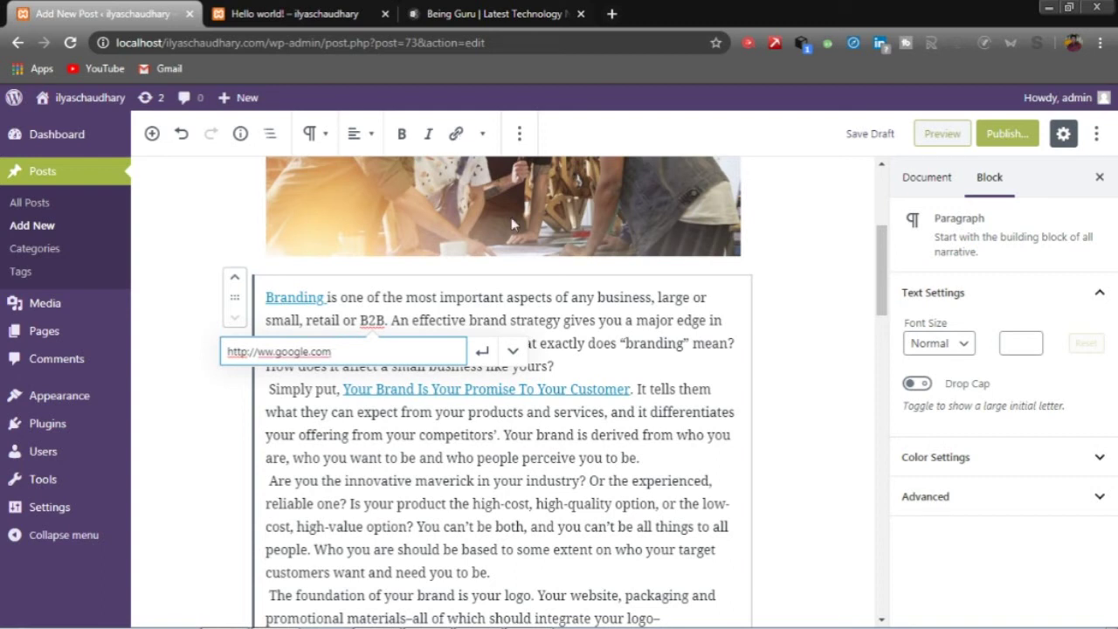
pyautogui.click(483, 351)
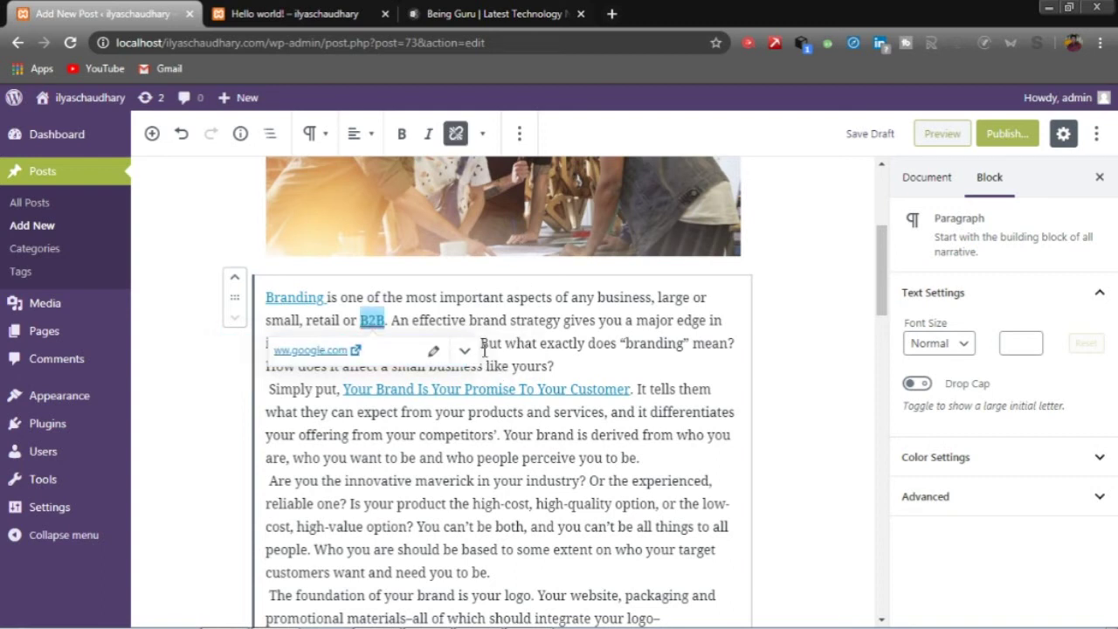
pyautogui.click(484, 347)
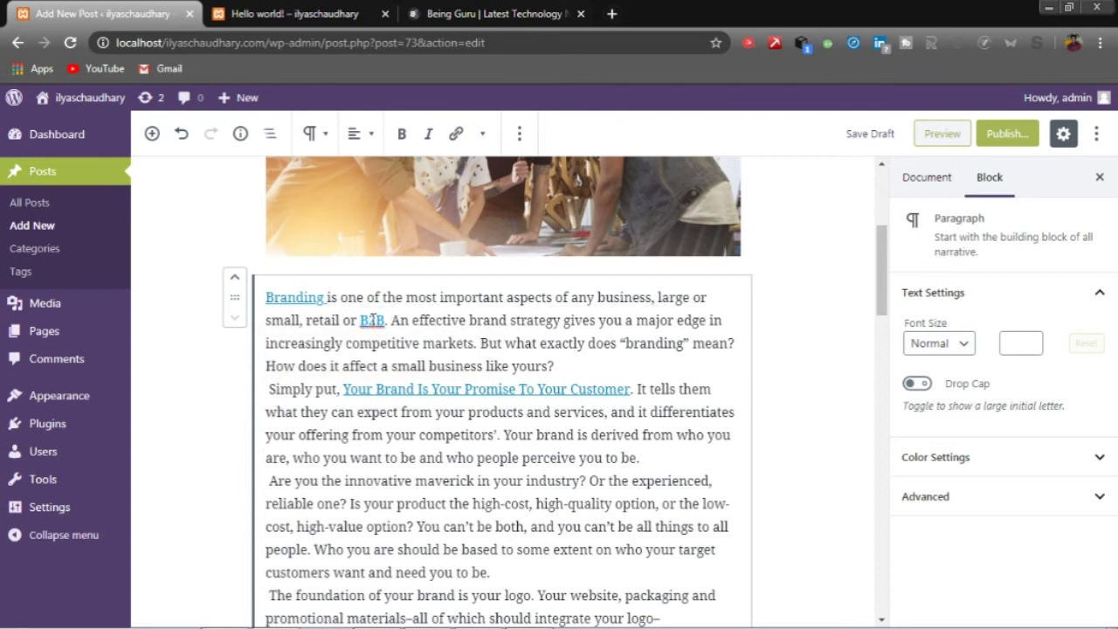
pyautogui.click(372, 320)
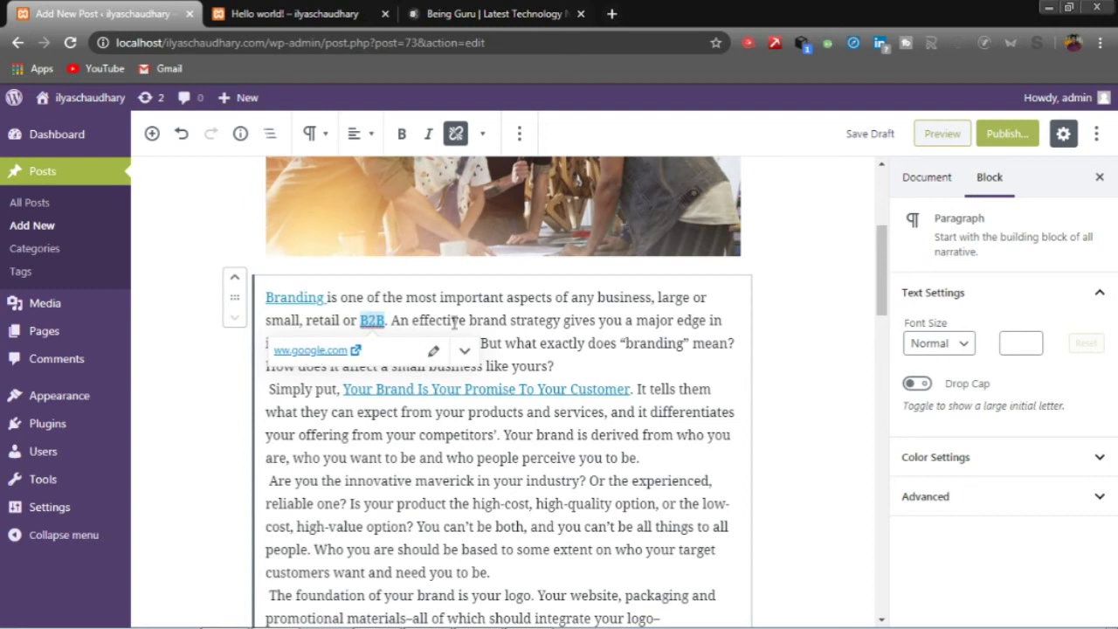
pyautogui.click(484, 315)
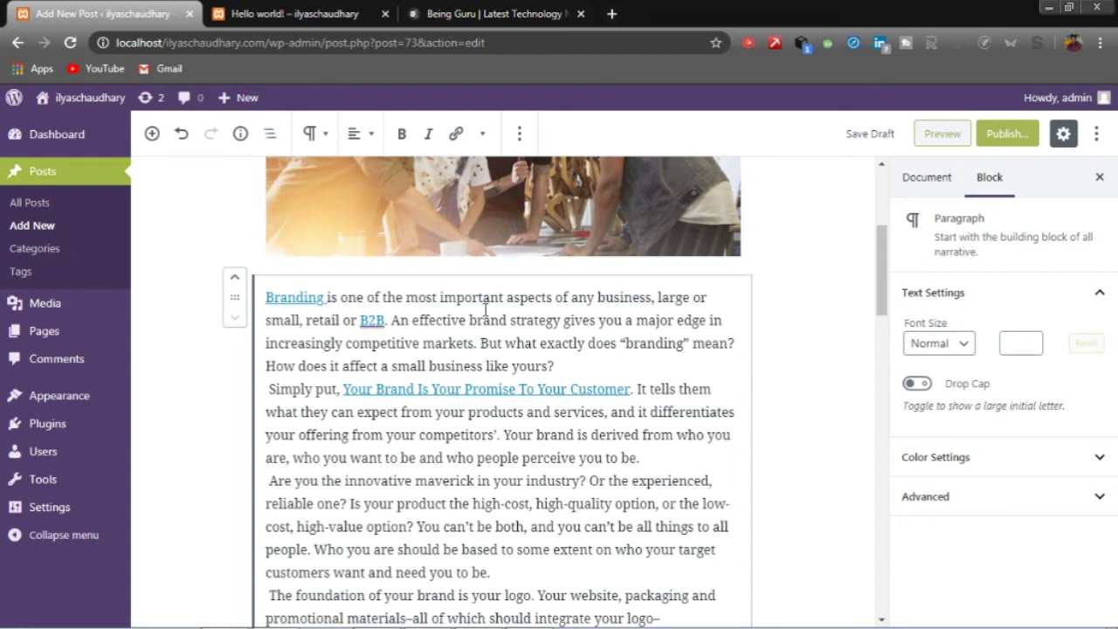
# Review the article's bold, italic and linked text, selecting the "Integrate your brand." paragraph and its word "brand" as samples.
pyautogui.doubleClick(436, 319)
pyautogui.scroll(-5, 436, 319)
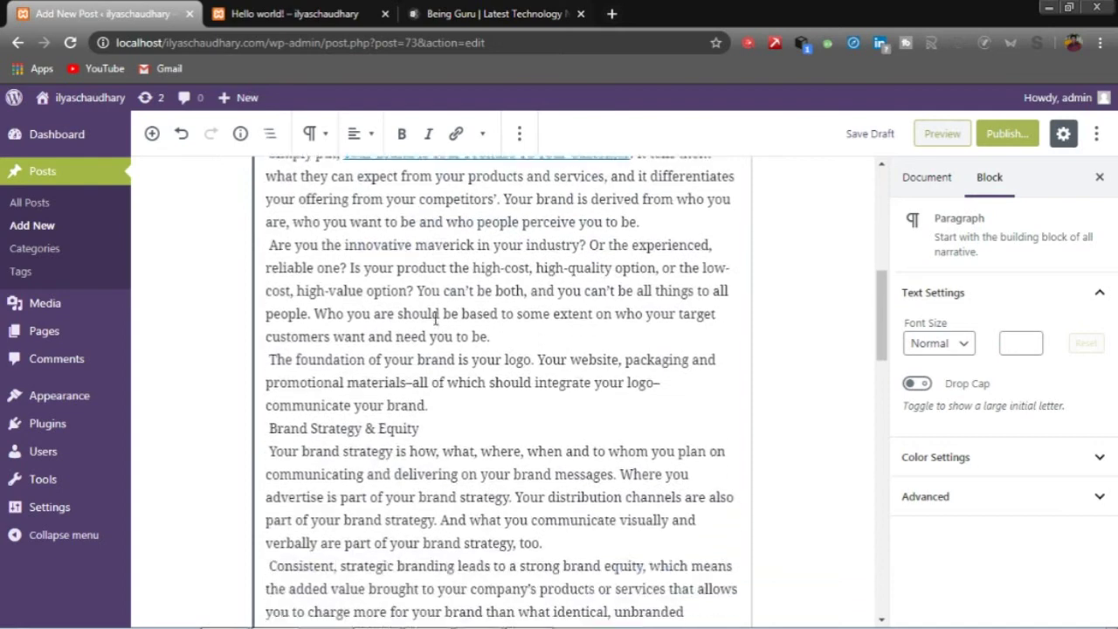
pyautogui.scroll(-8, 436, 319)
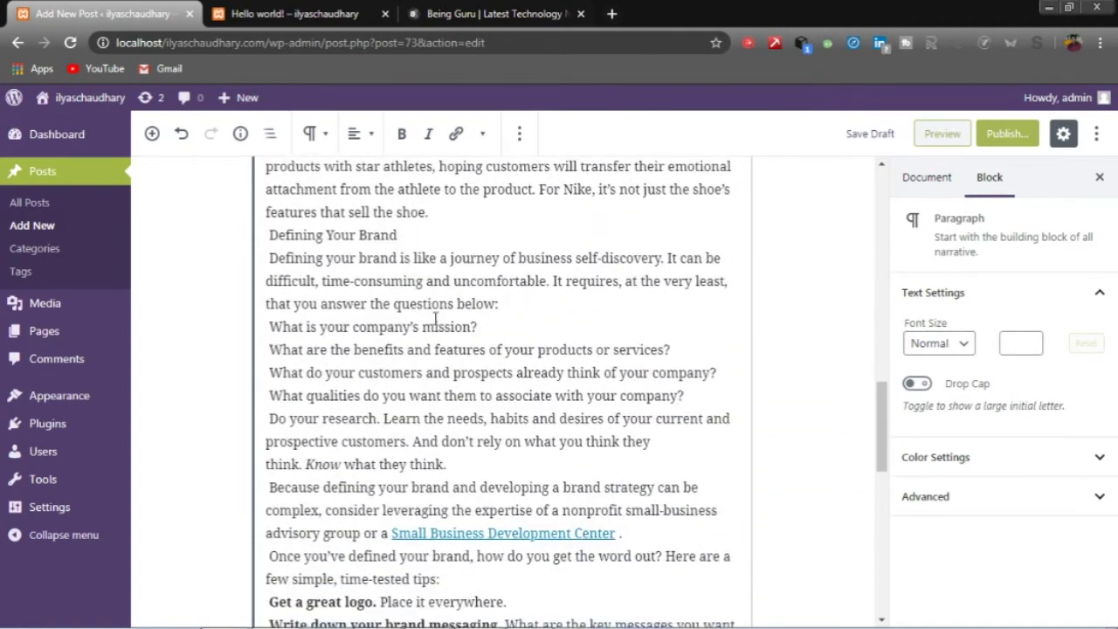
pyautogui.scroll(-1, 436, 320)
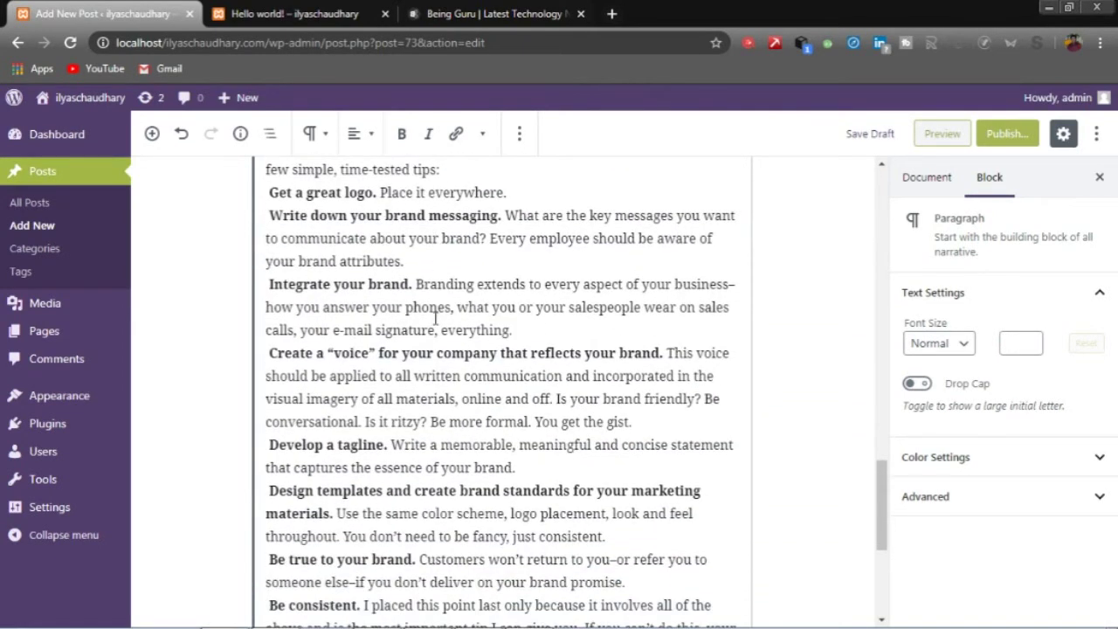
pyautogui.tripleClick(388, 290)
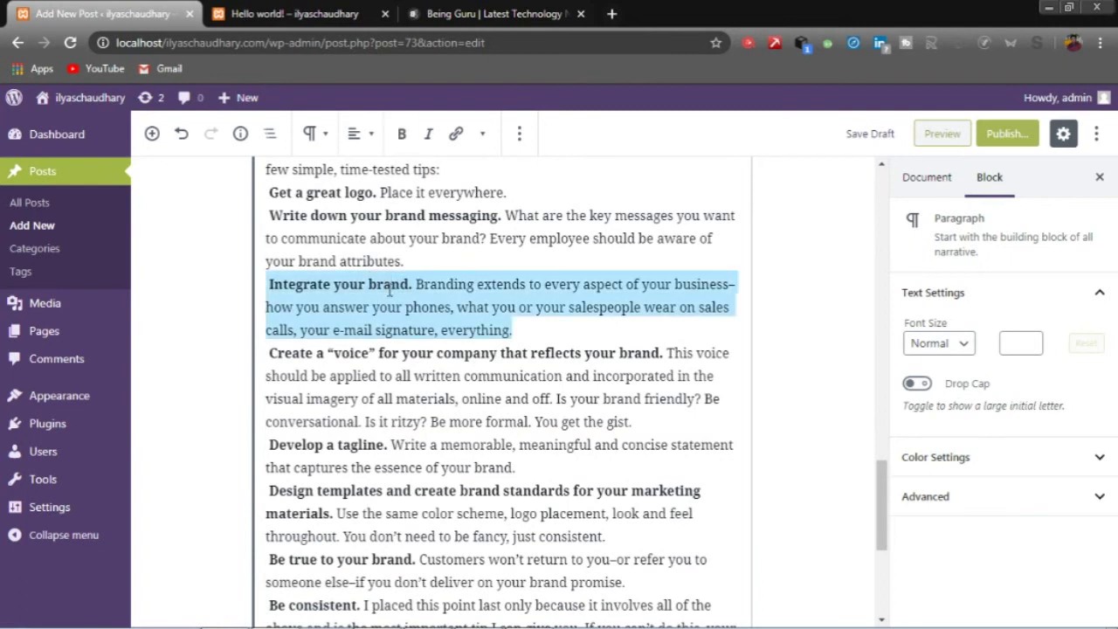
pyautogui.doubleClick(389, 290)
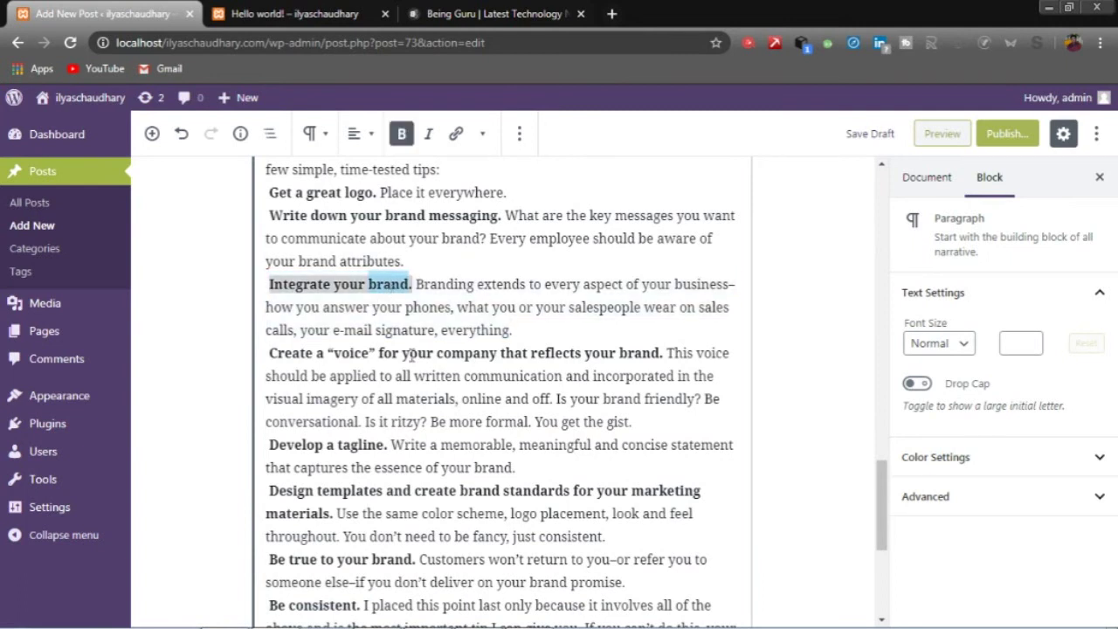
pyautogui.scroll(-4, 410, 354)
pyautogui.scroll(7, 412, 358)
pyautogui.scroll(8, 410, 358)
pyautogui.scroll(-8, 410, 356)
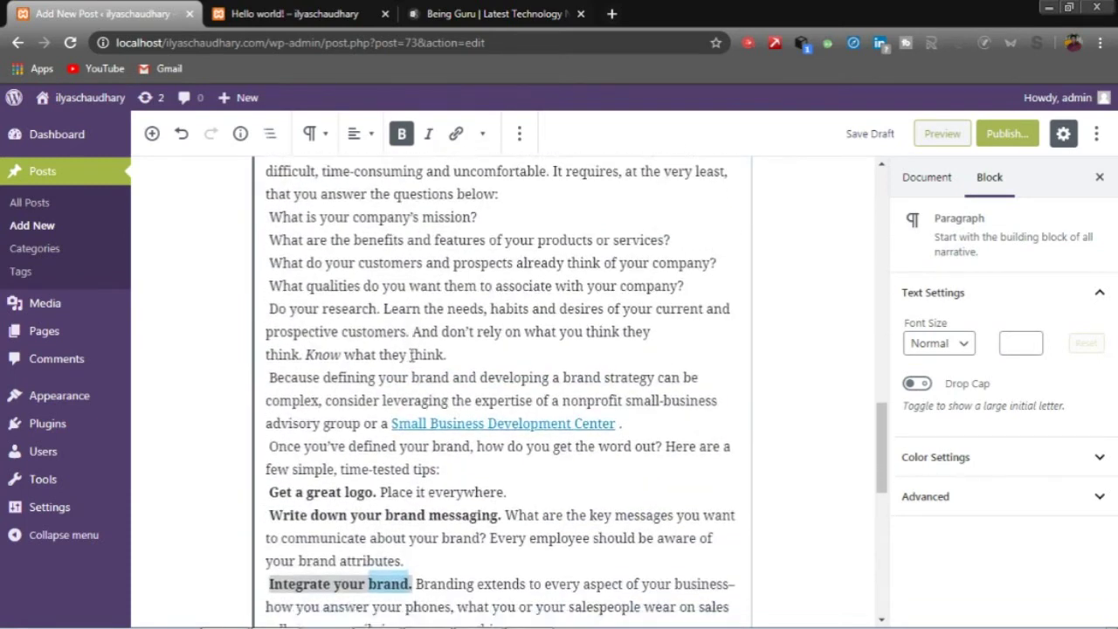
pyautogui.scroll(6, 410, 354)
pyautogui.scroll(-3, 367, 271)
pyautogui.scroll(-9, 367, 272)
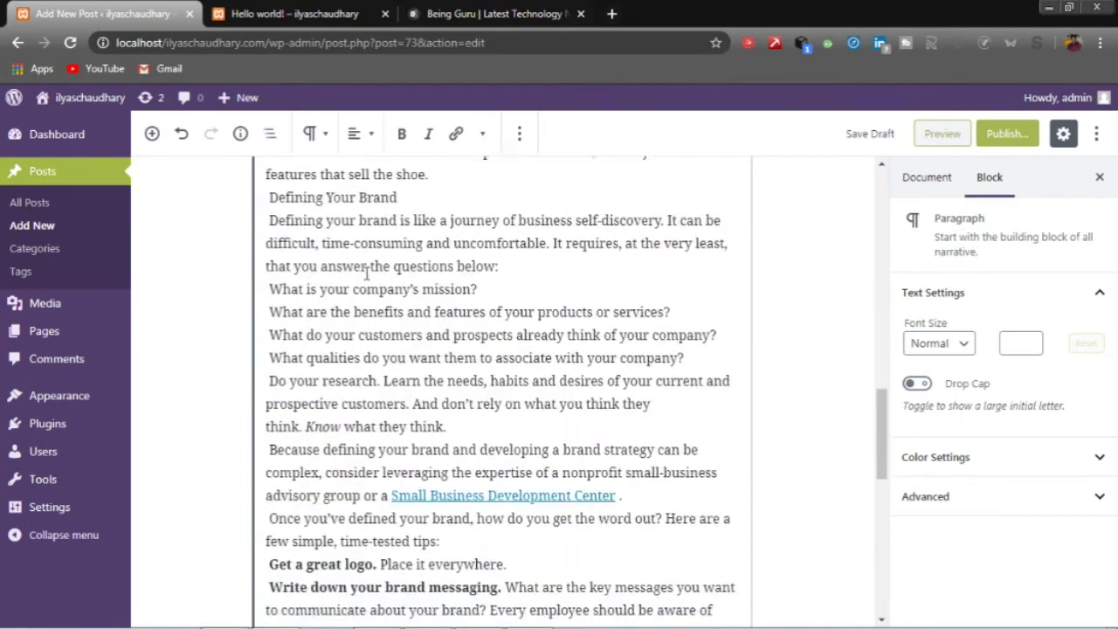
pyautogui.scroll(10, 366, 273)
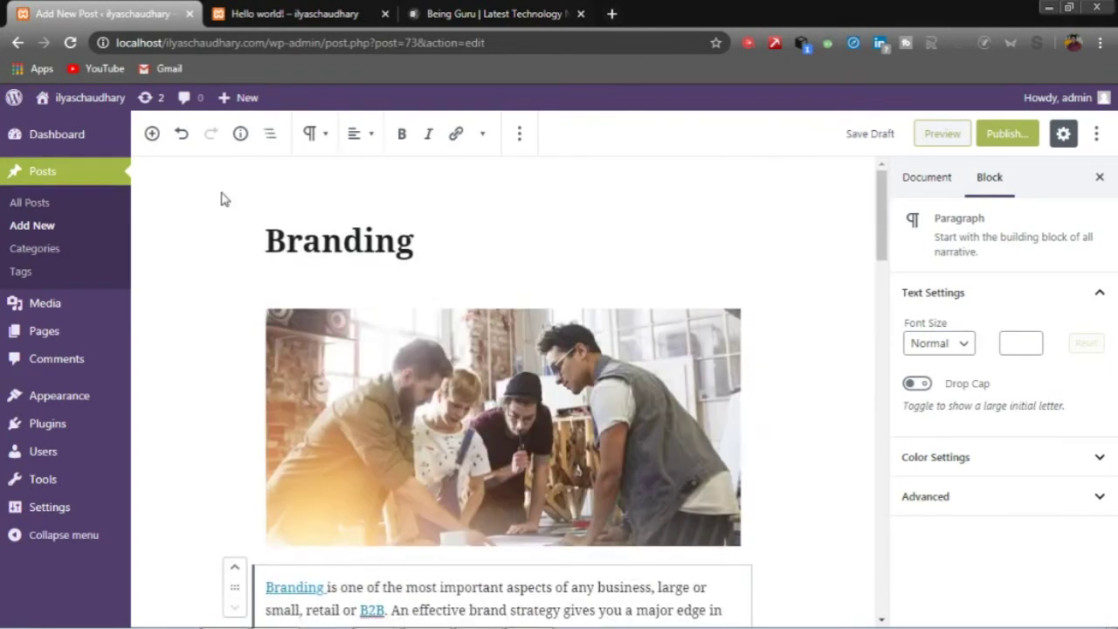
# Leave the editor for the posts list, filter it to drafts, and reopen the Branding draft to review its content.
pyautogui.click(96, 174)
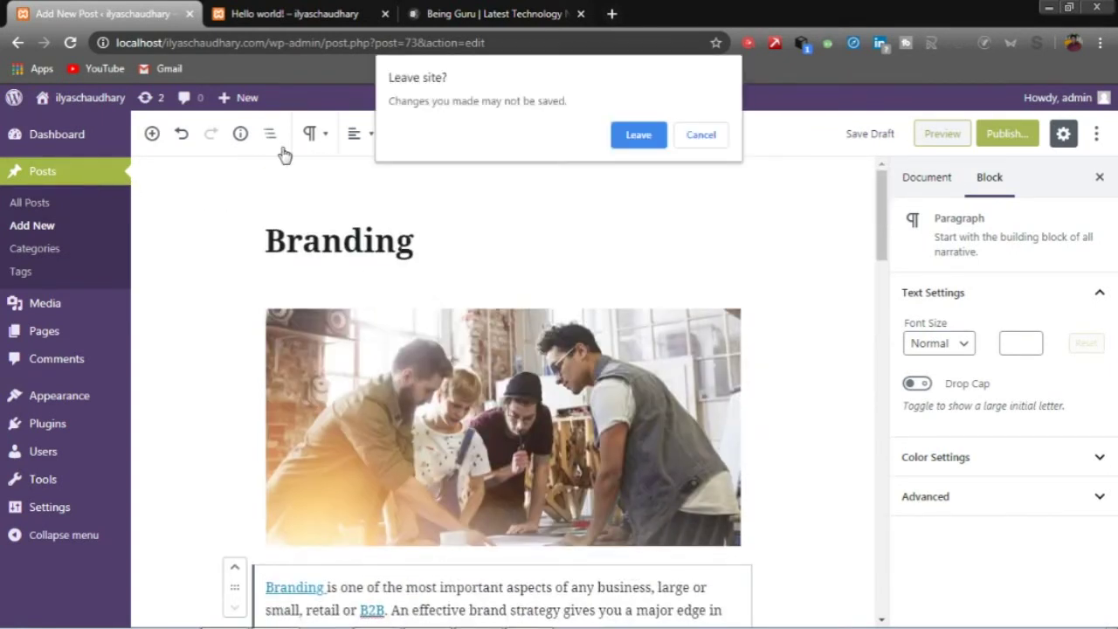
pyautogui.click(639, 135)
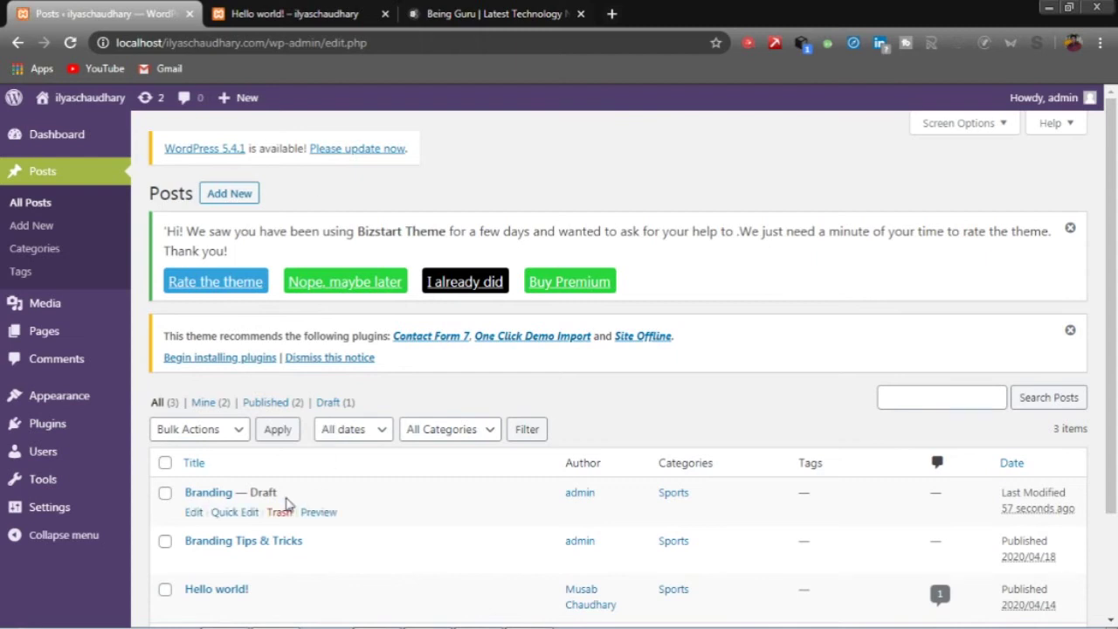
pyautogui.click(339, 406)
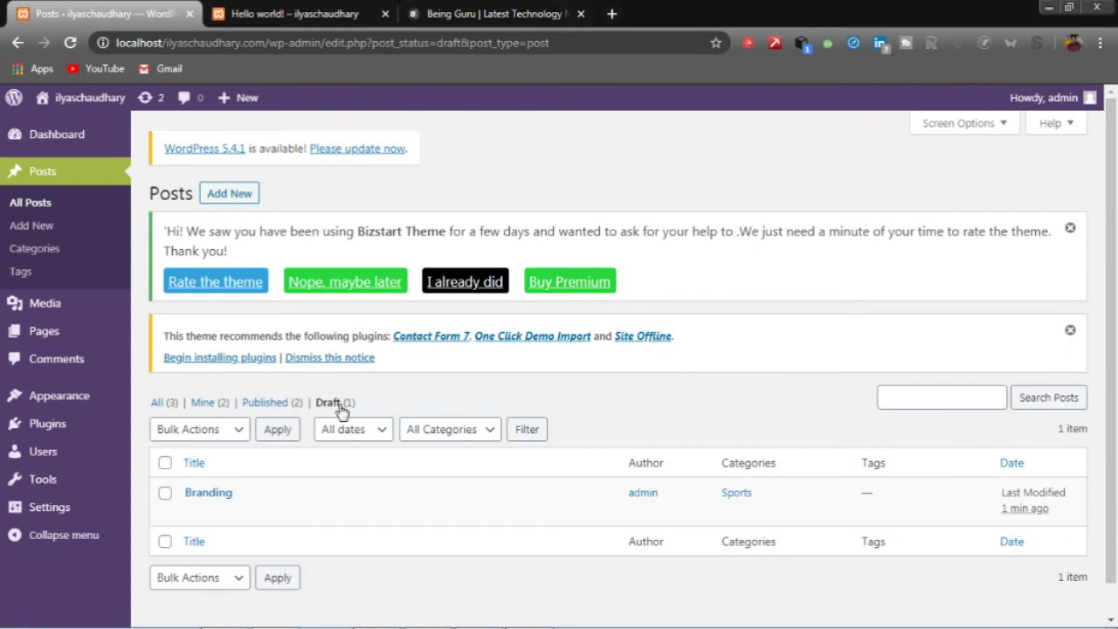
pyautogui.click(217, 501)
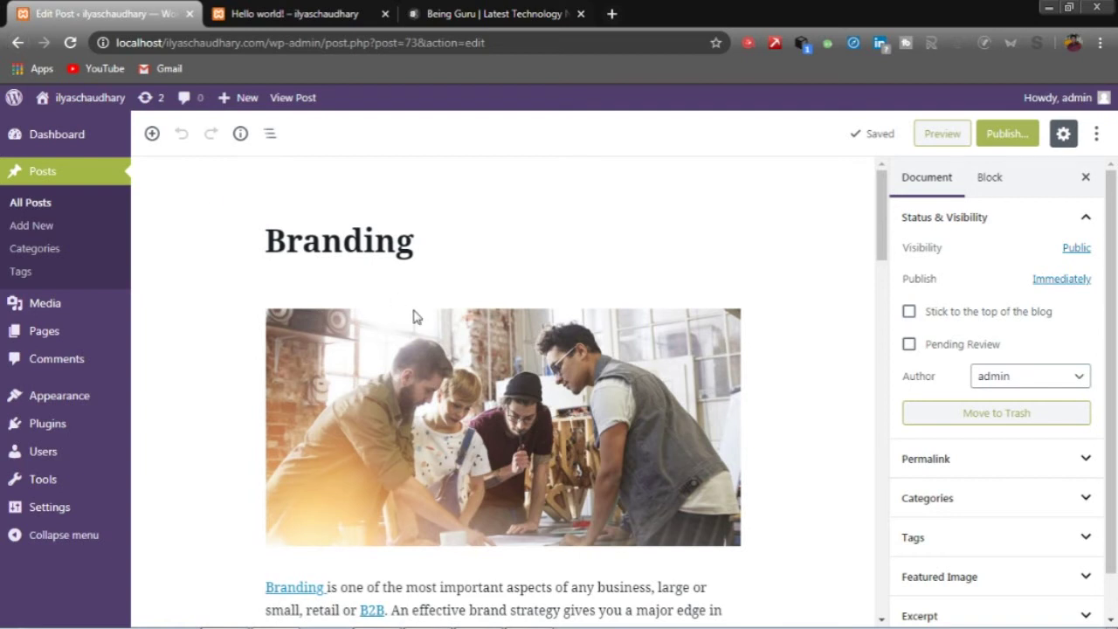
pyautogui.scroll(-2, 612, 269)
pyautogui.scroll(-8, 615, 318)
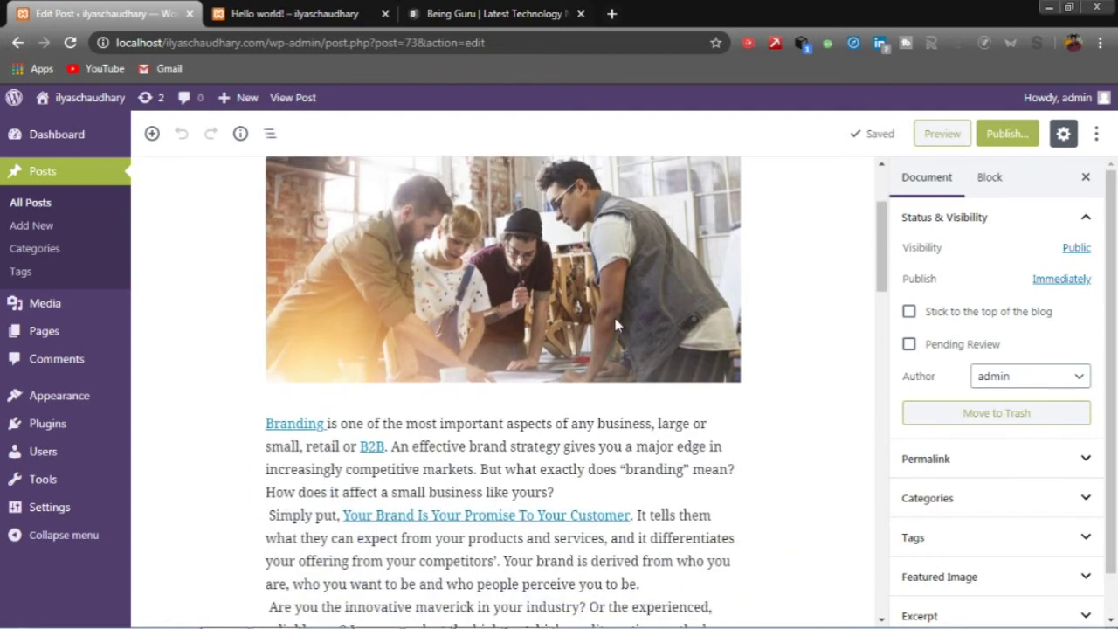
pyautogui.scroll(-10, 615, 323)
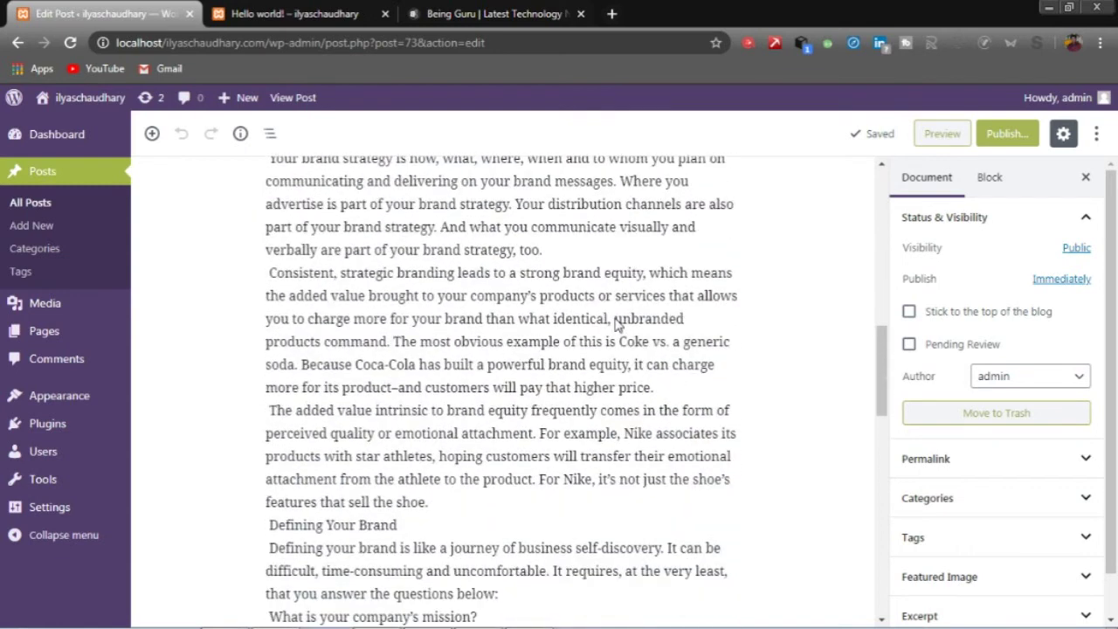
pyautogui.scroll(-4, 615, 318)
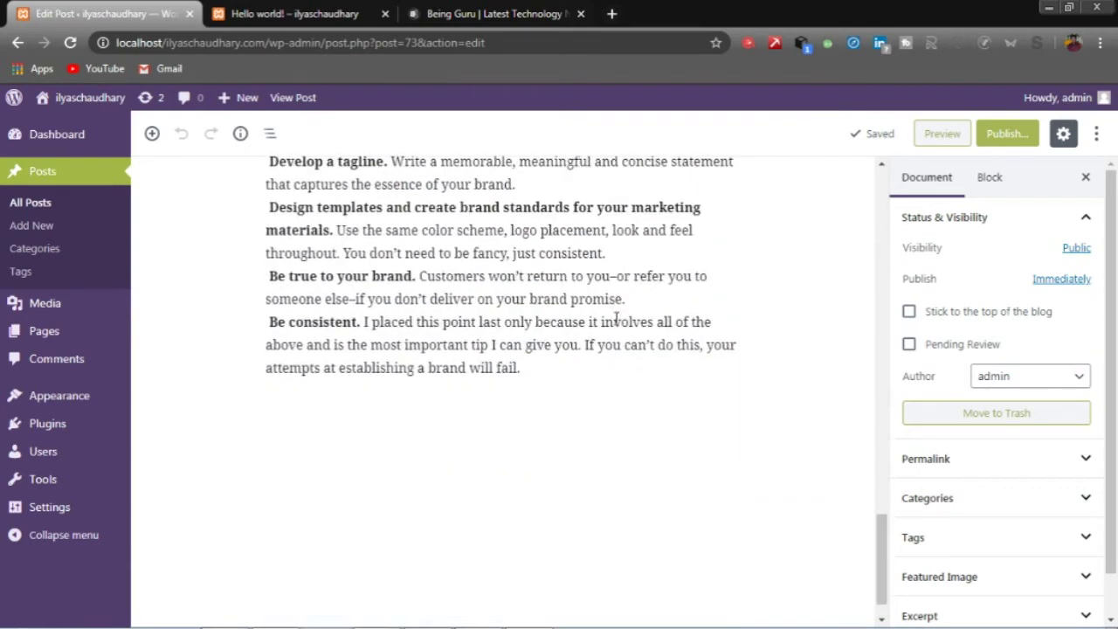
pyautogui.scroll(14, 616, 318)
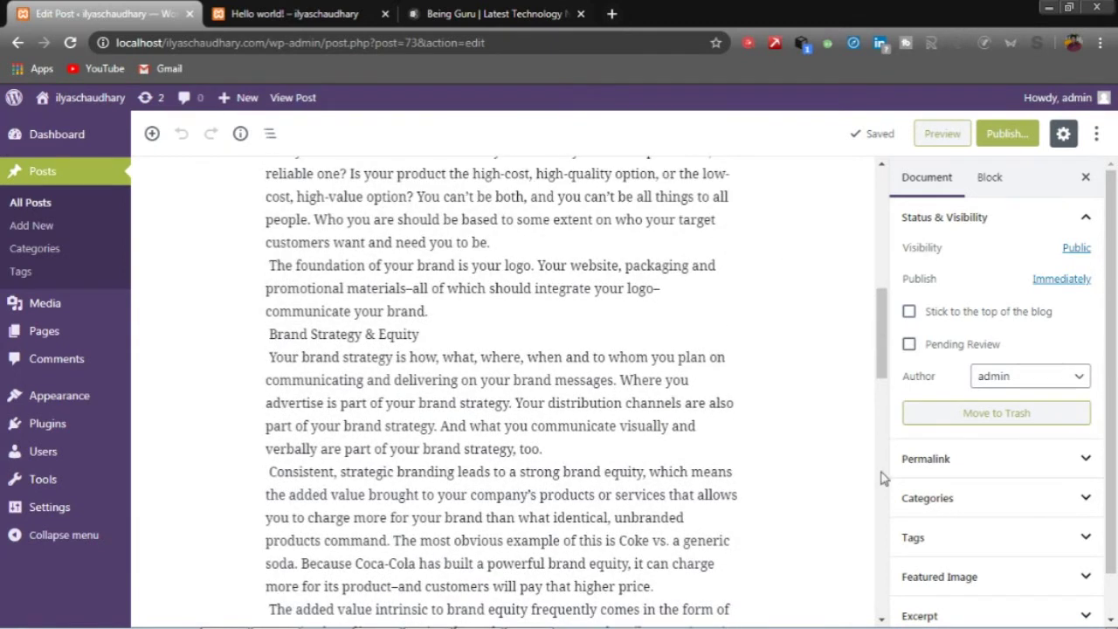
# Change the post's author from admin to the other listed user and expand the permalink settings.
pyautogui.click(1000, 375)
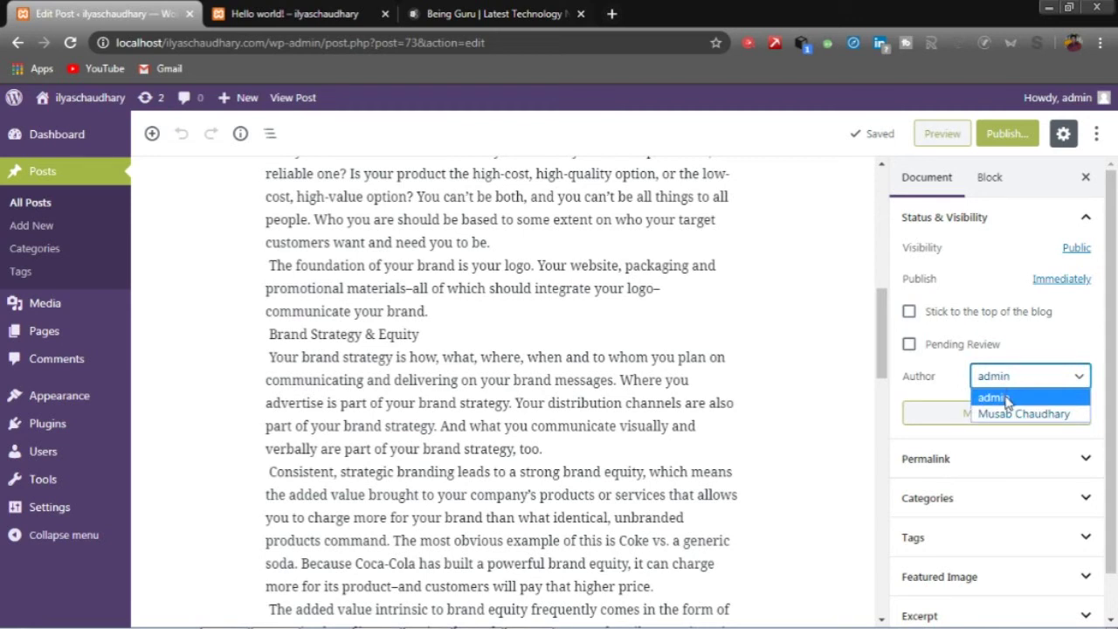
pyautogui.click(1010, 414)
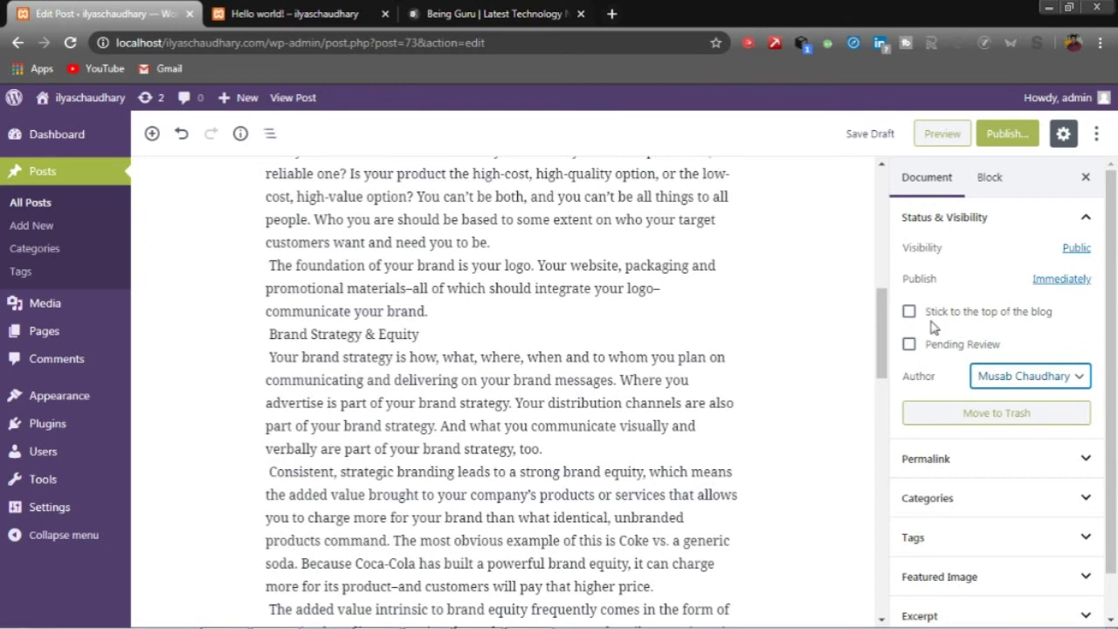
pyautogui.scroll(-1, 932, 327)
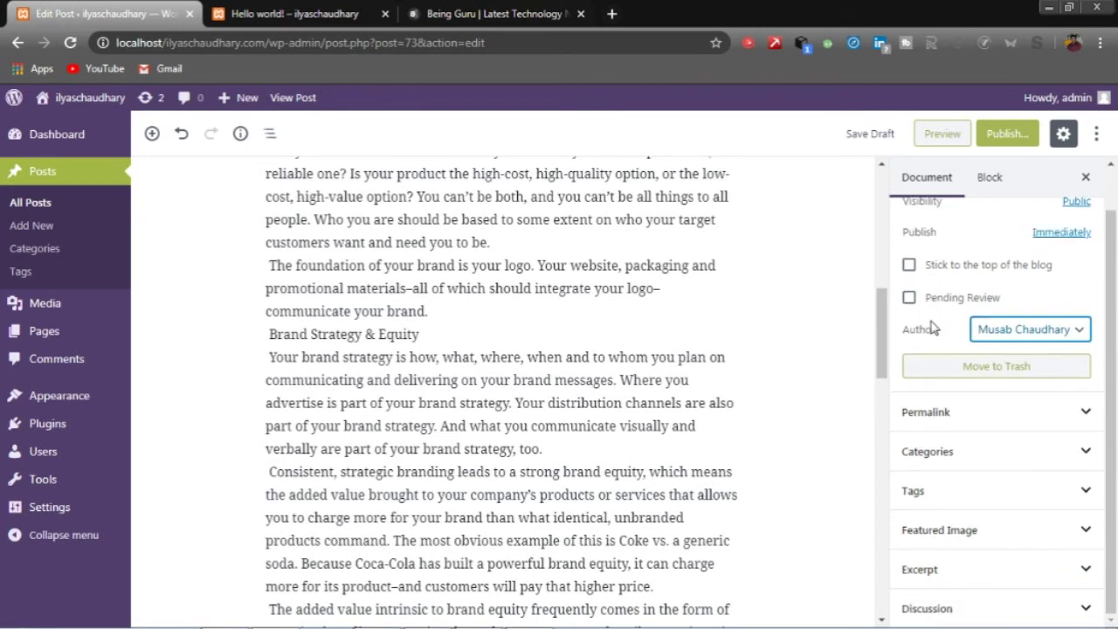
pyautogui.click(1000, 420)
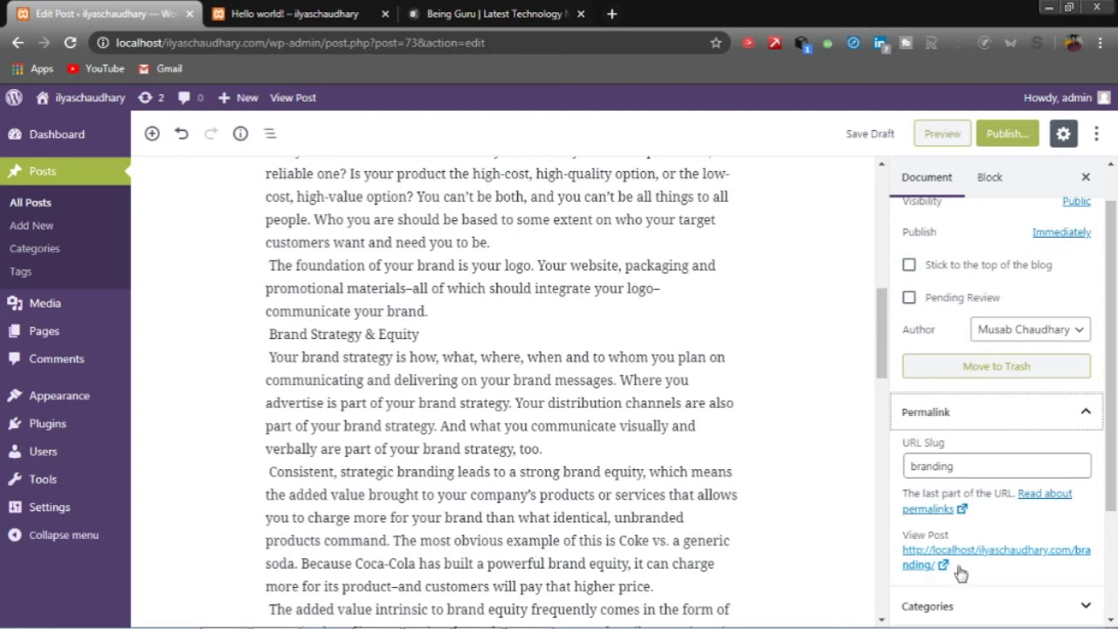
# In the post's categories, select Business News, deselect Sports, and clear Business News again.
pyautogui.scroll(-1, 1008, 531)
pyautogui.click(999, 524)
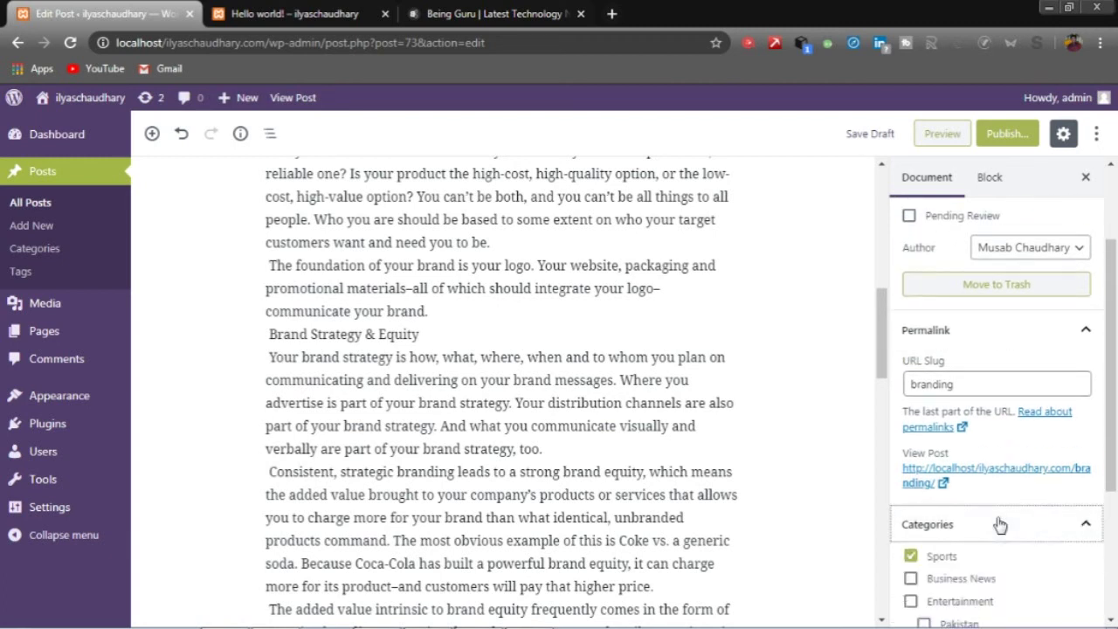
pyautogui.scroll(-2, 1000, 524)
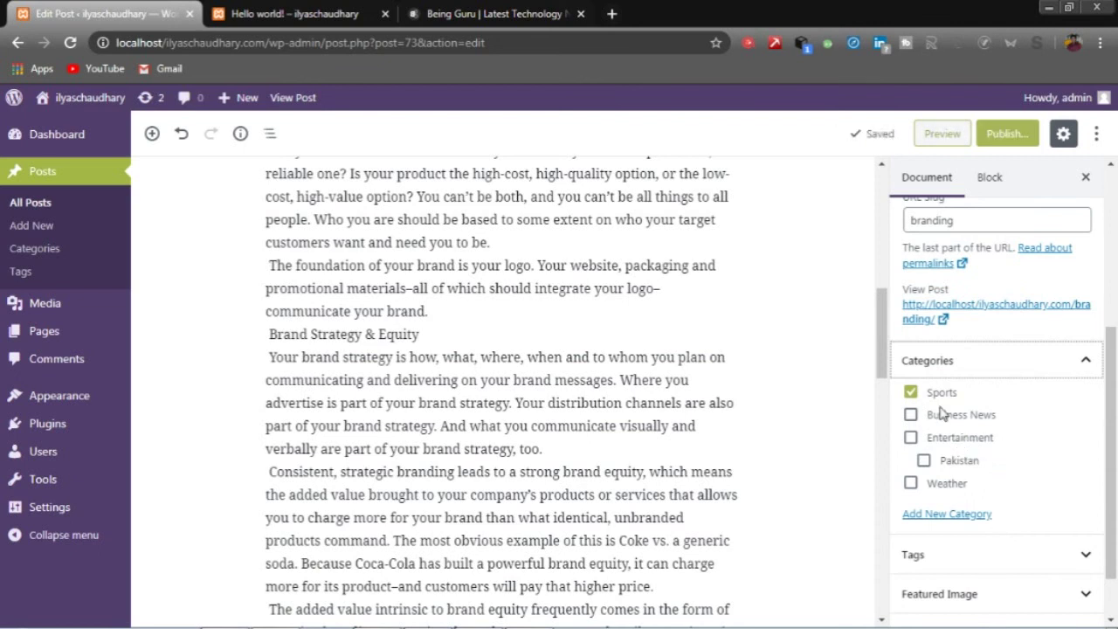
pyautogui.click(911, 416)
pyautogui.click(912, 394)
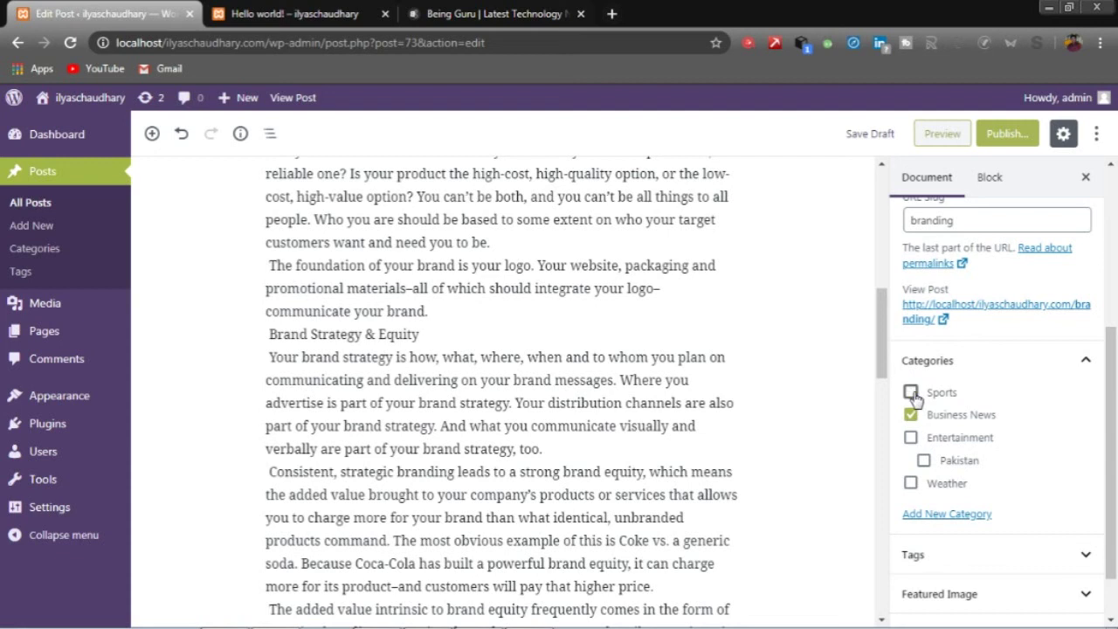
pyautogui.click(937, 415)
pyautogui.scroll(-1, 937, 424)
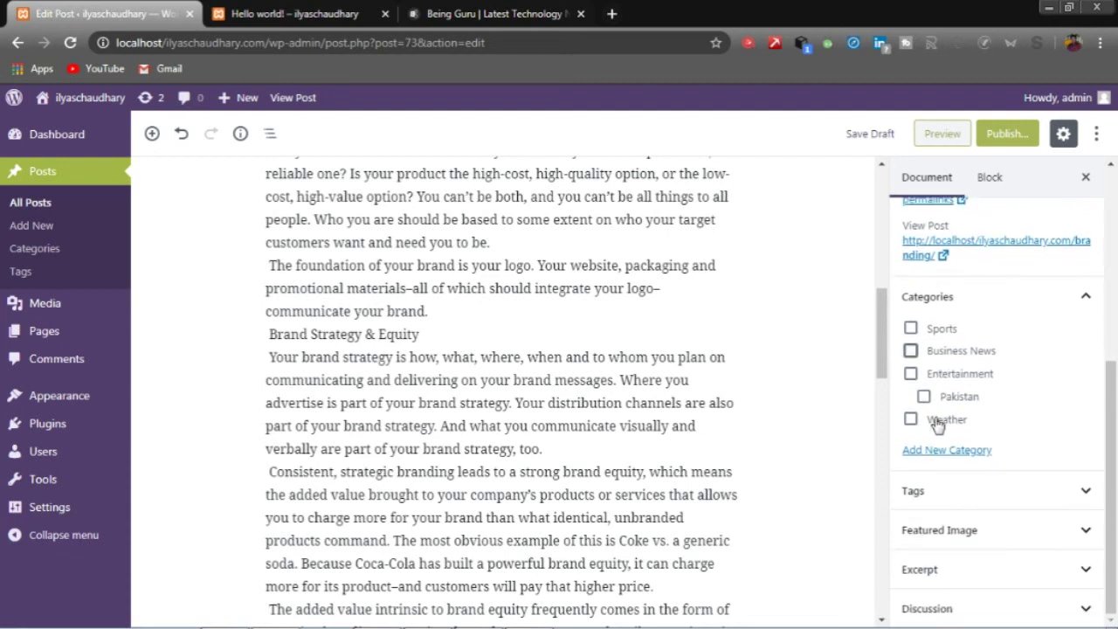
# Add the tags "business" and "branding" to the post.
pyautogui.click(971, 493)
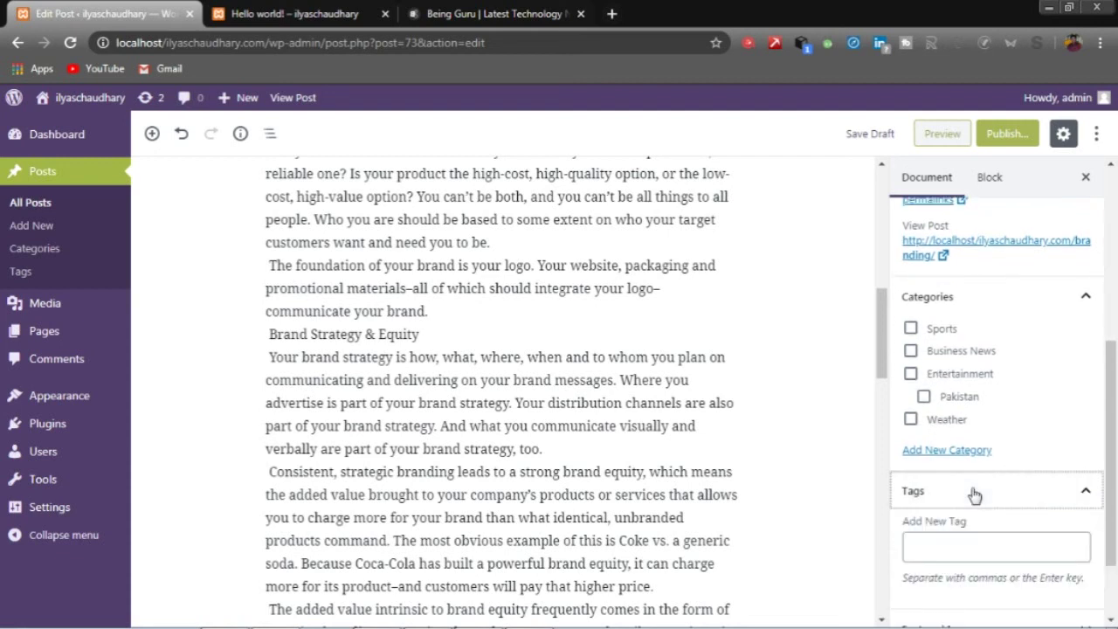
pyautogui.click(976, 543)
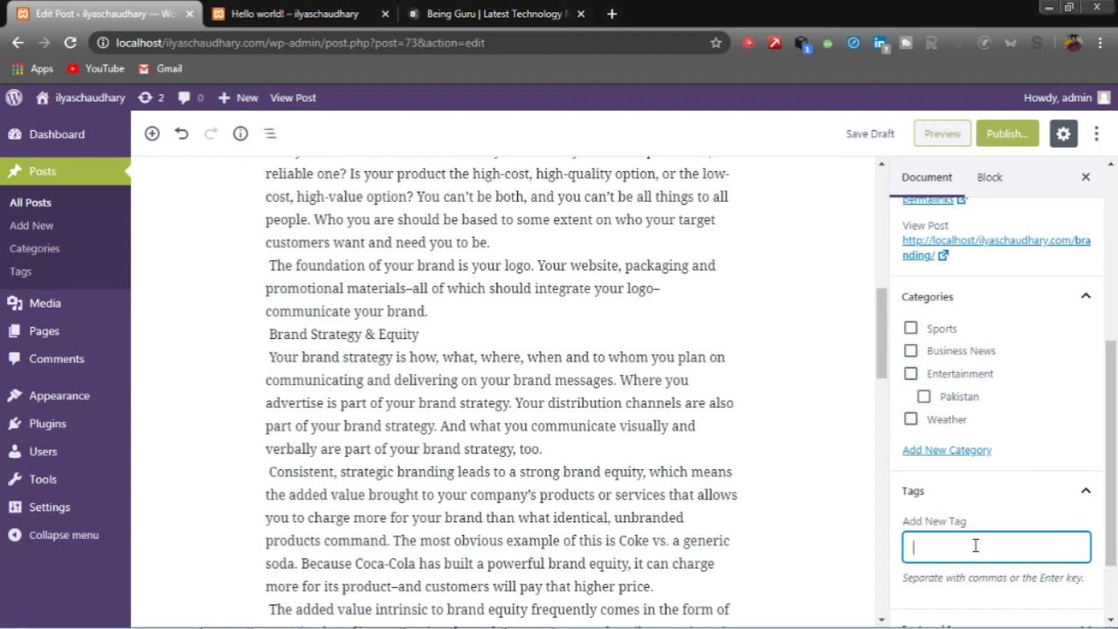
pyautogui.write('business')
pyautogui.press('Return')
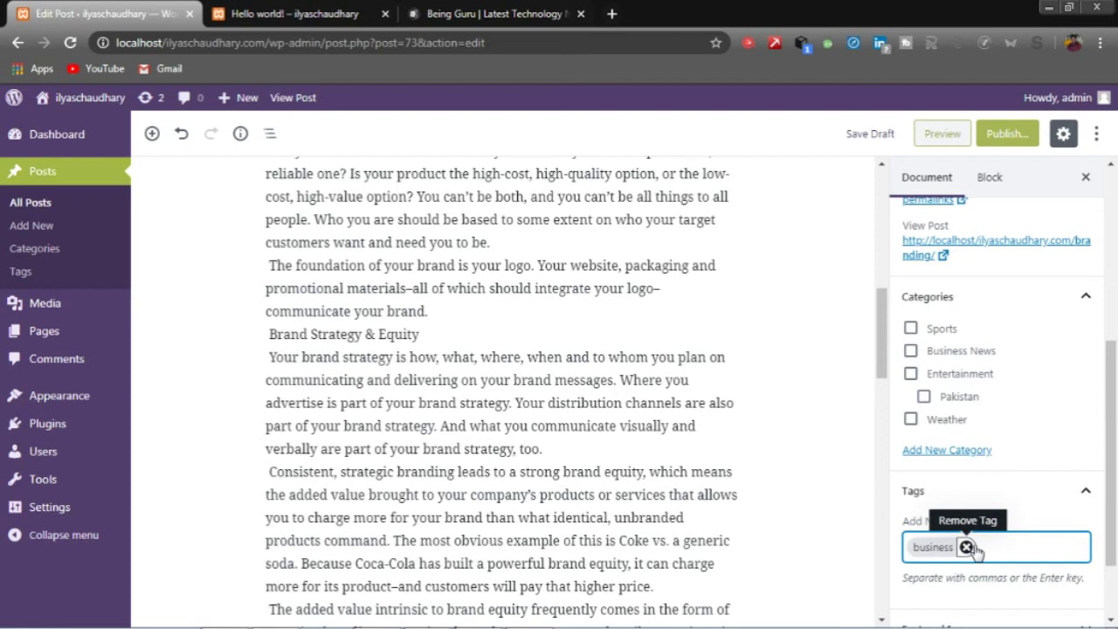
pyautogui.write('branding')
pyautogui.press('Return')
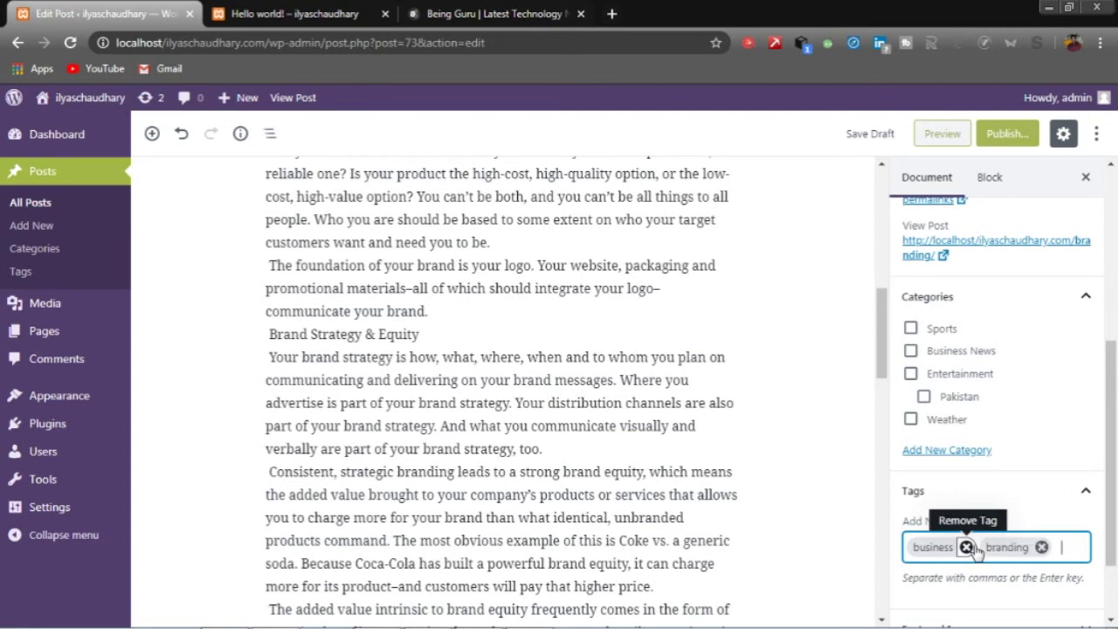
# Set Sleep-Away-mp3-image.jpg from the media library as the post's featured image and check it in the document settings.
pyautogui.scroll(-2, 975, 550)
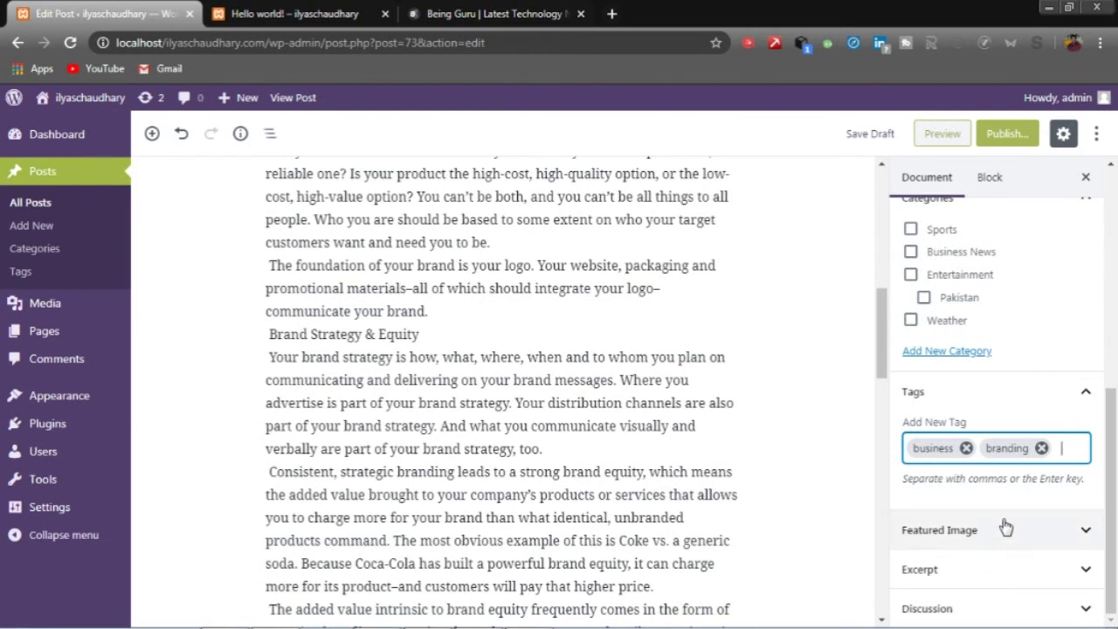
pyautogui.click(1006, 527)
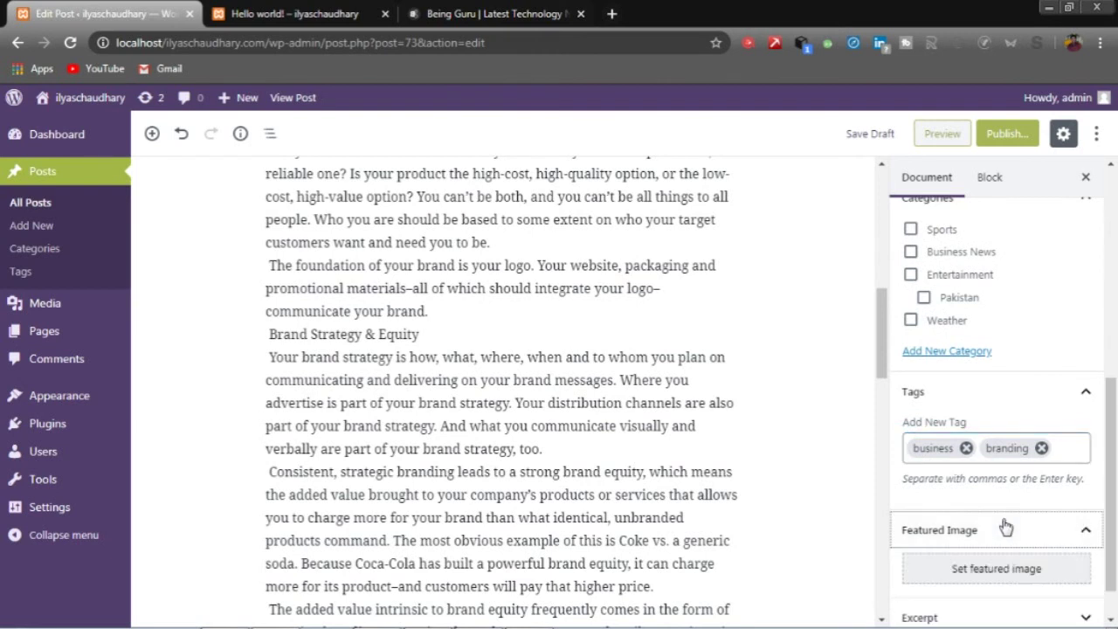
pyautogui.click(1010, 568)
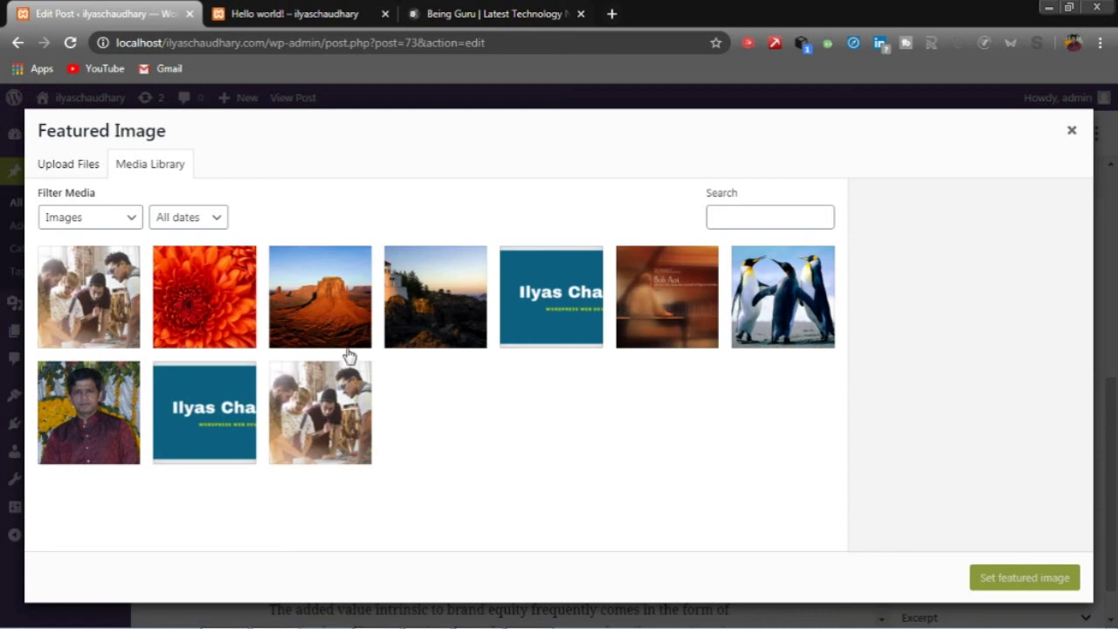
pyautogui.click(699, 314)
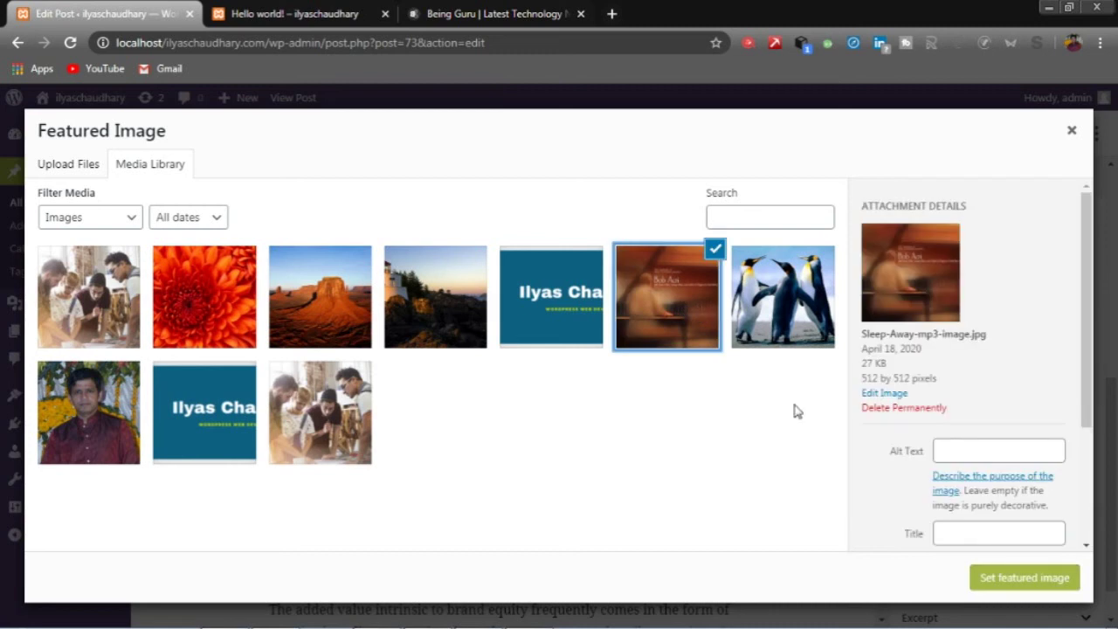
pyautogui.click(1002, 581)
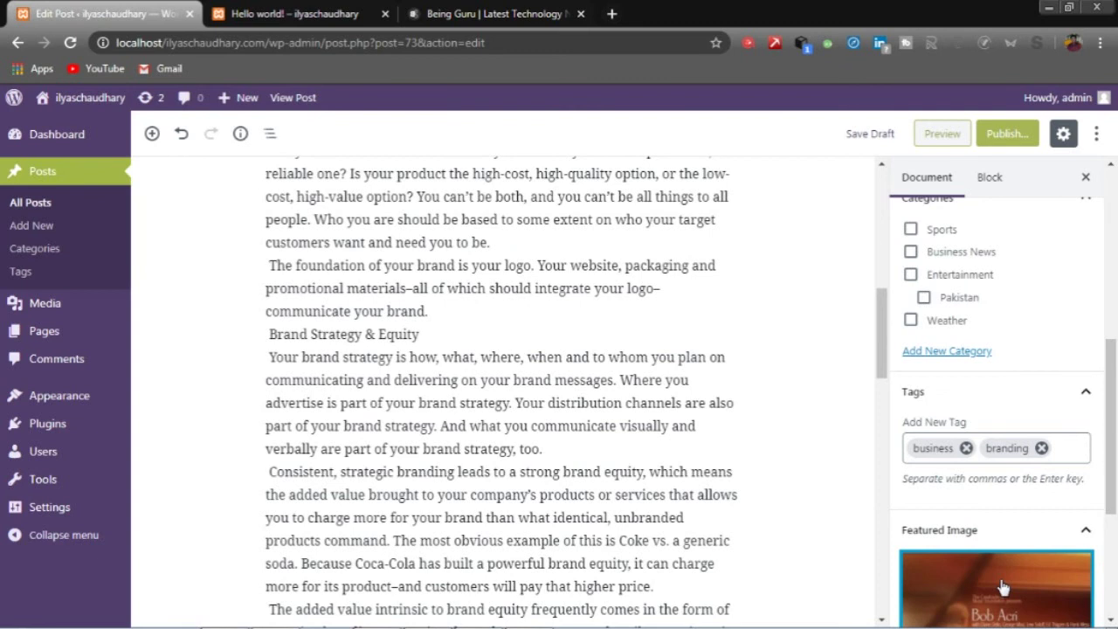
pyautogui.scroll(-3, 1003, 587)
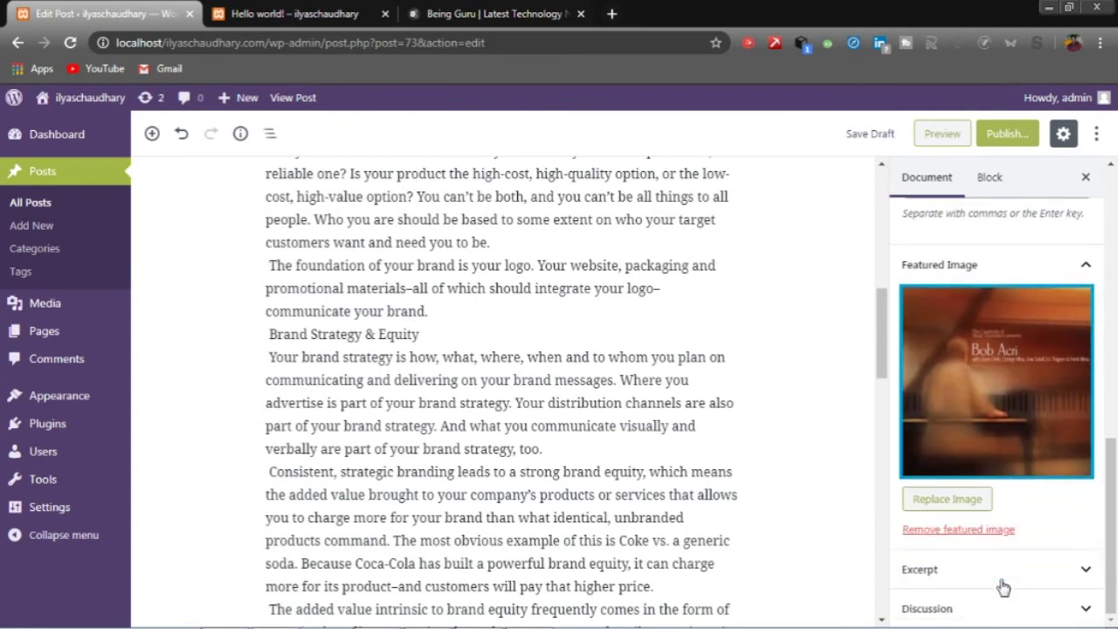
pyautogui.scroll(6, 919, 487)
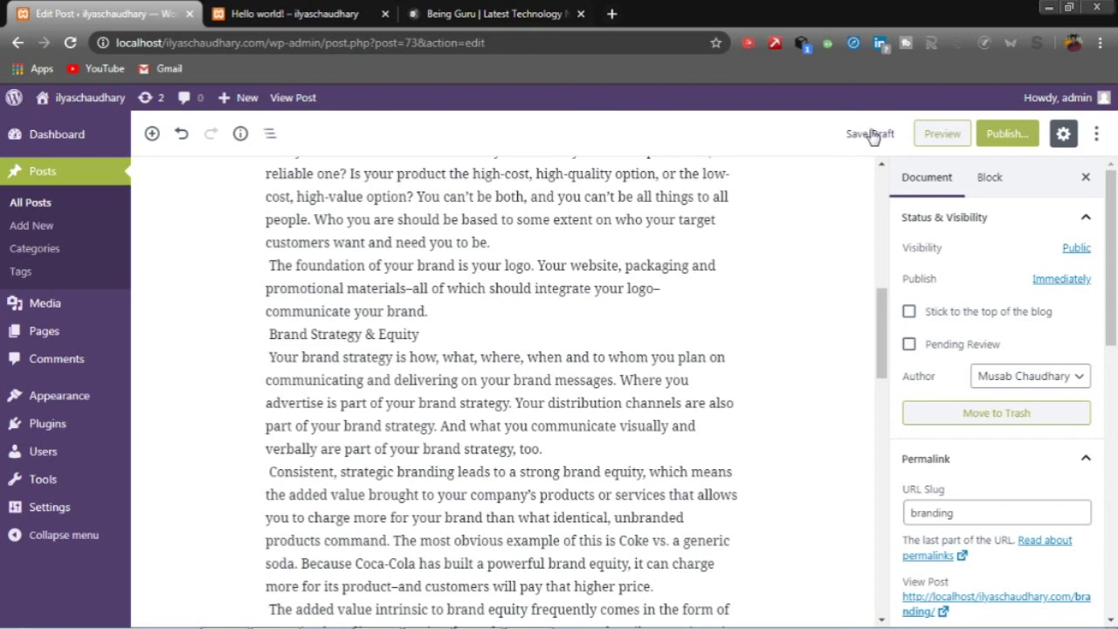
# Publish the Branding post and open it on the live site from the Hello World page's browser tab.
pyautogui.click(1007, 135)
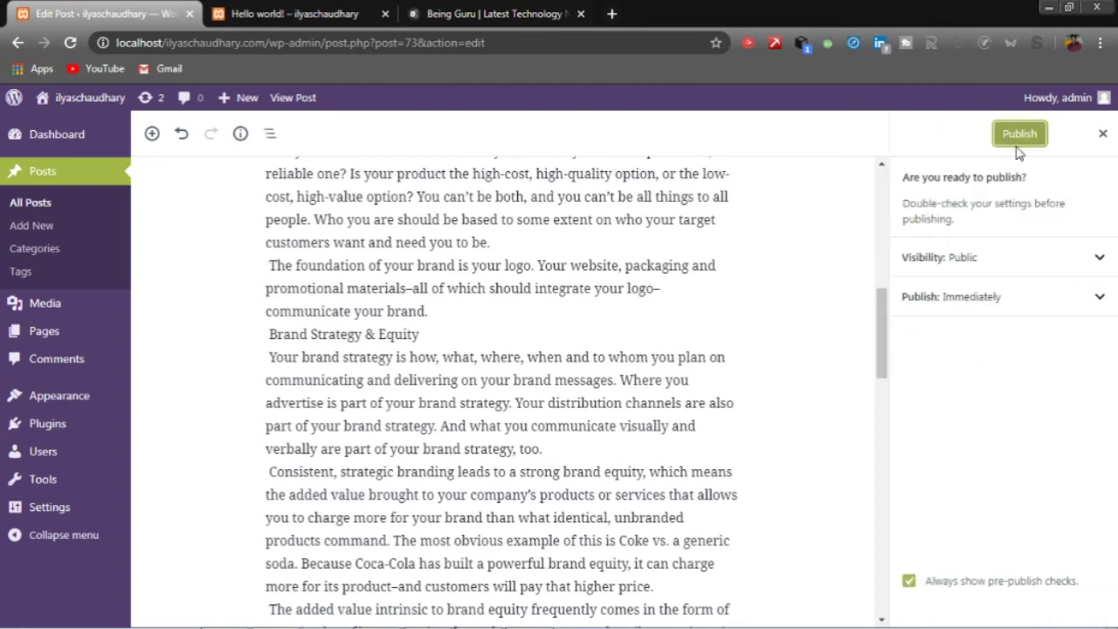
pyautogui.click(1020, 136)
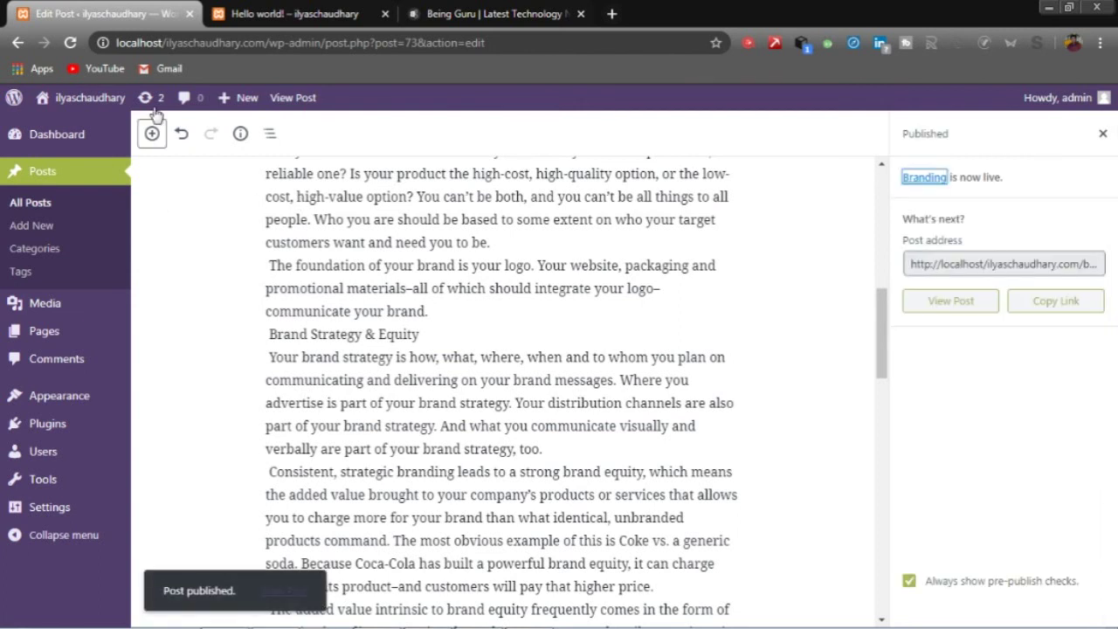
pyautogui.click(305, 7)
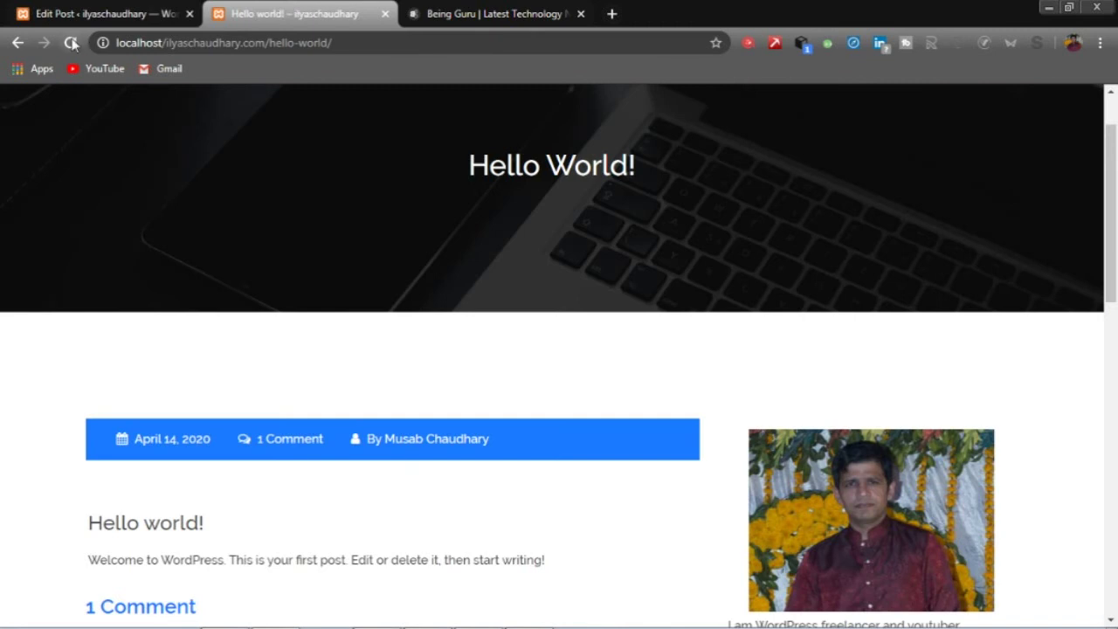
pyautogui.click(17, 42)
pyautogui.click(761, 487)
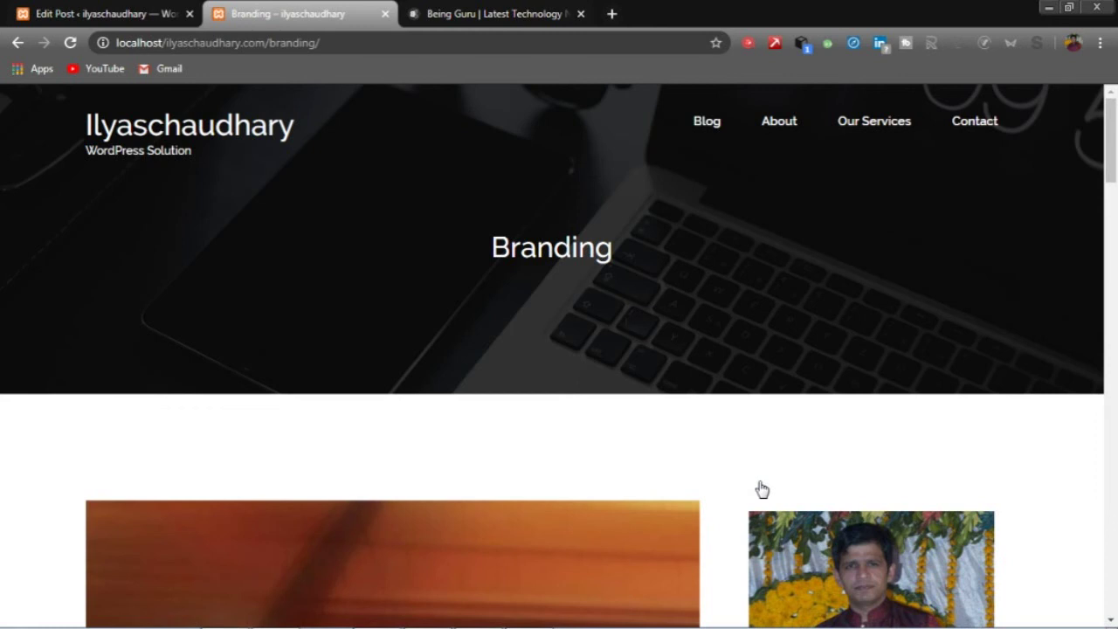
# Review the published Branding post's featured image, body image and text, and test its B2B link before returning to the post.
pyautogui.scroll(-6, 489, 407)
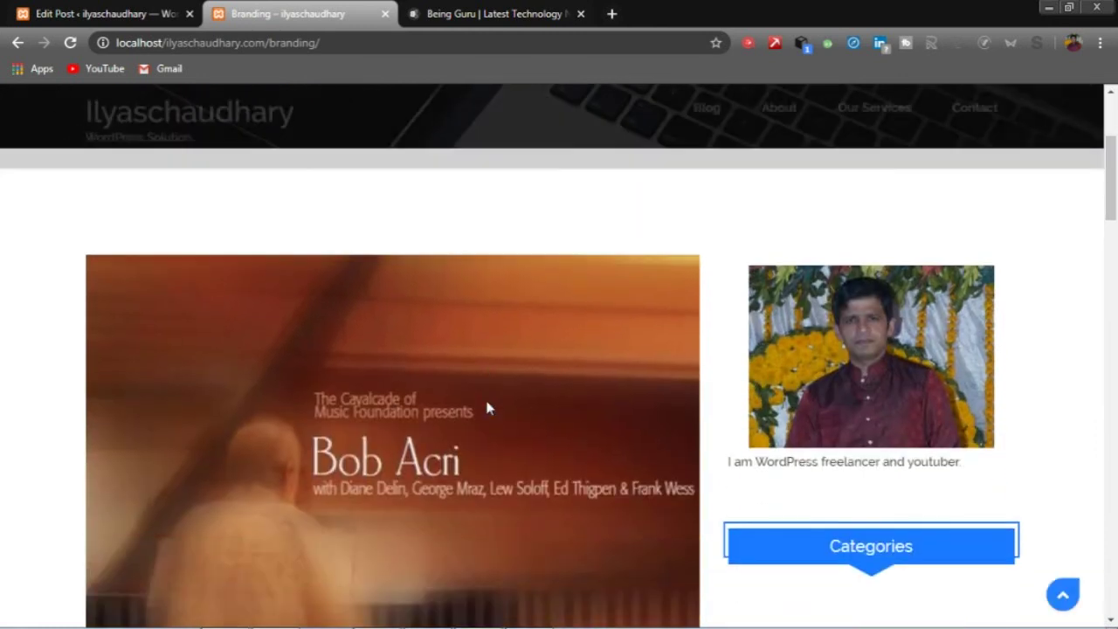
pyautogui.scroll(2, 489, 408)
pyautogui.scroll(-6, 487, 408)
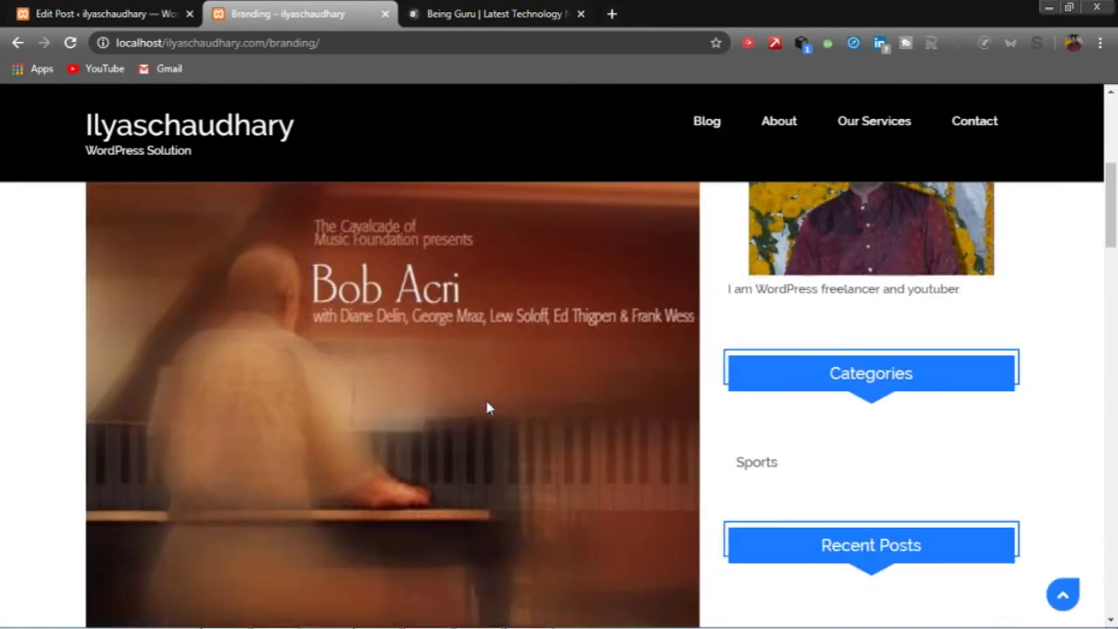
pyautogui.scroll(1, 487, 400)
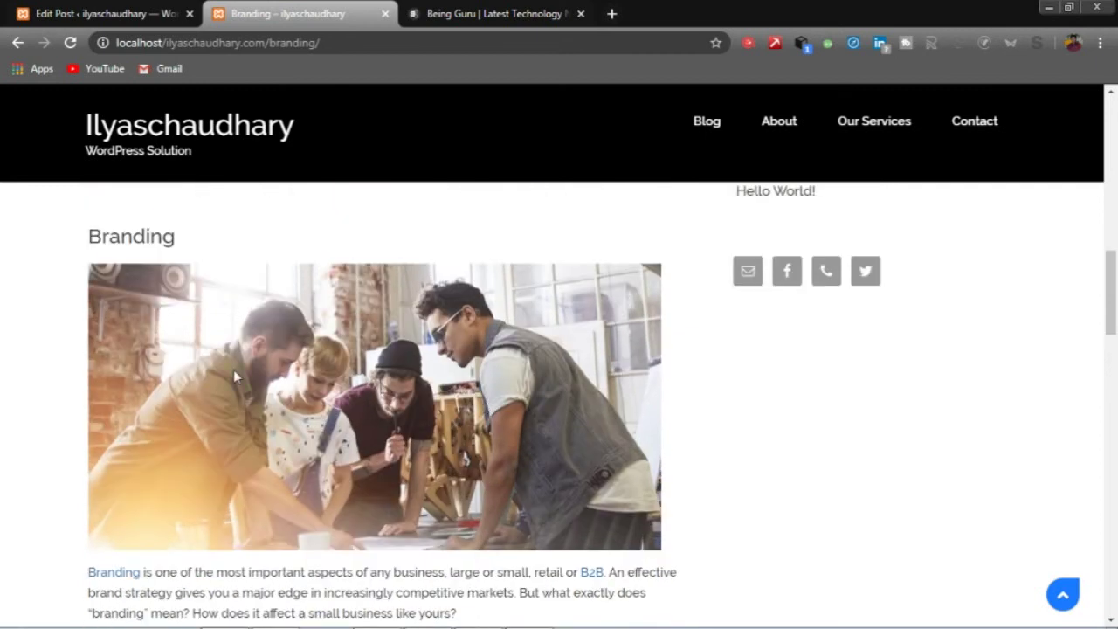
pyautogui.scroll(-3, 233, 370)
pyautogui.scroll(-2, 235, 369)
pyautogui.scroll(2, 236, 369)
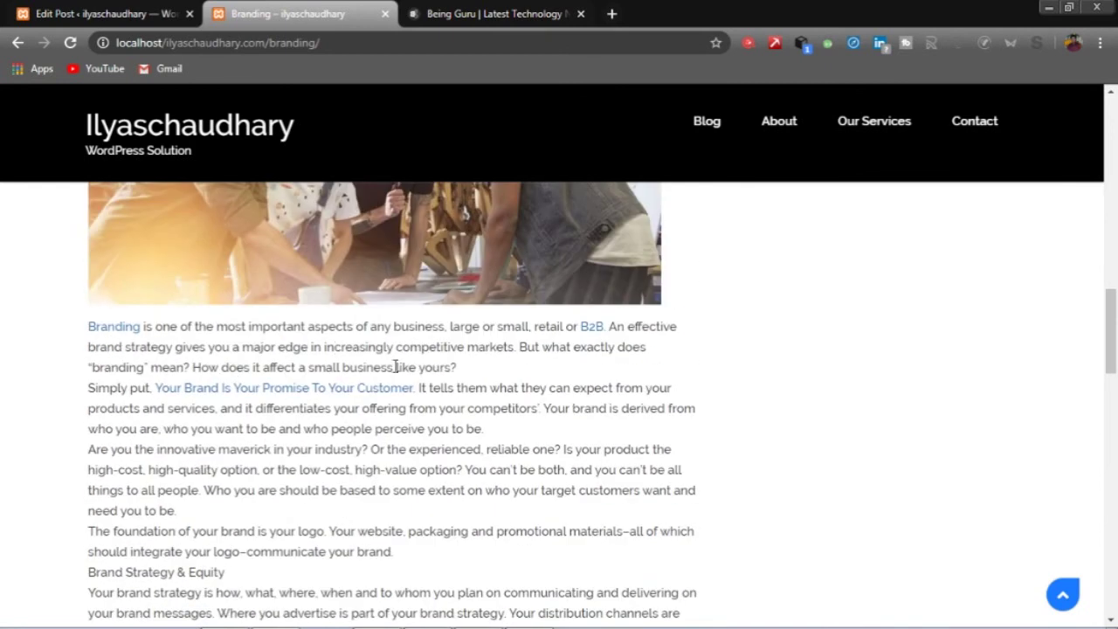
pyautogui.click(591, 330)
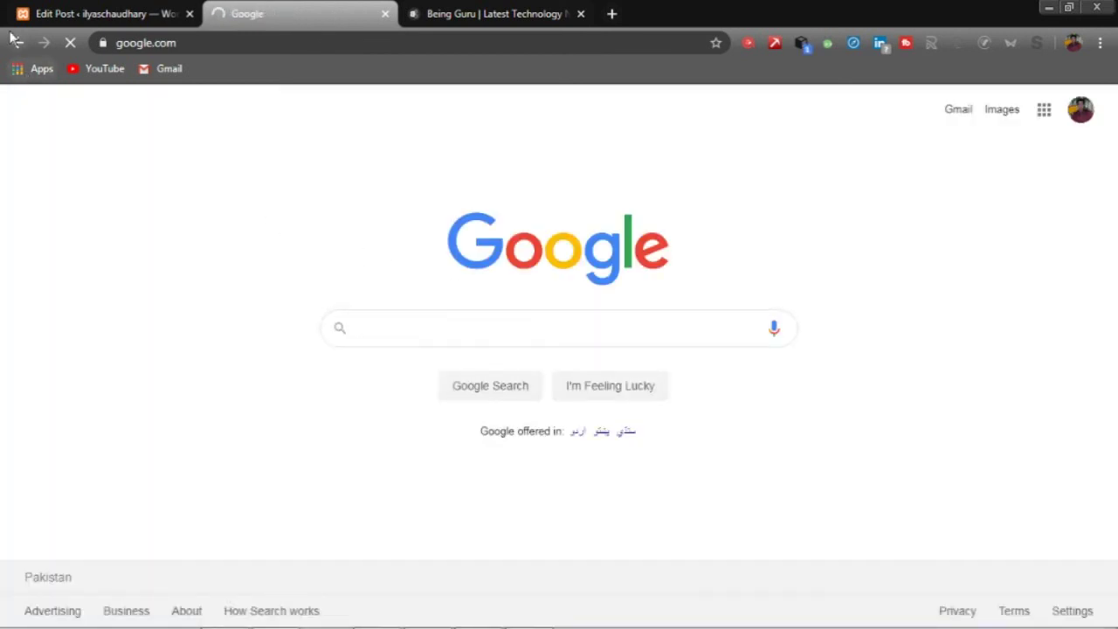
pyautogui.click(18, 43)
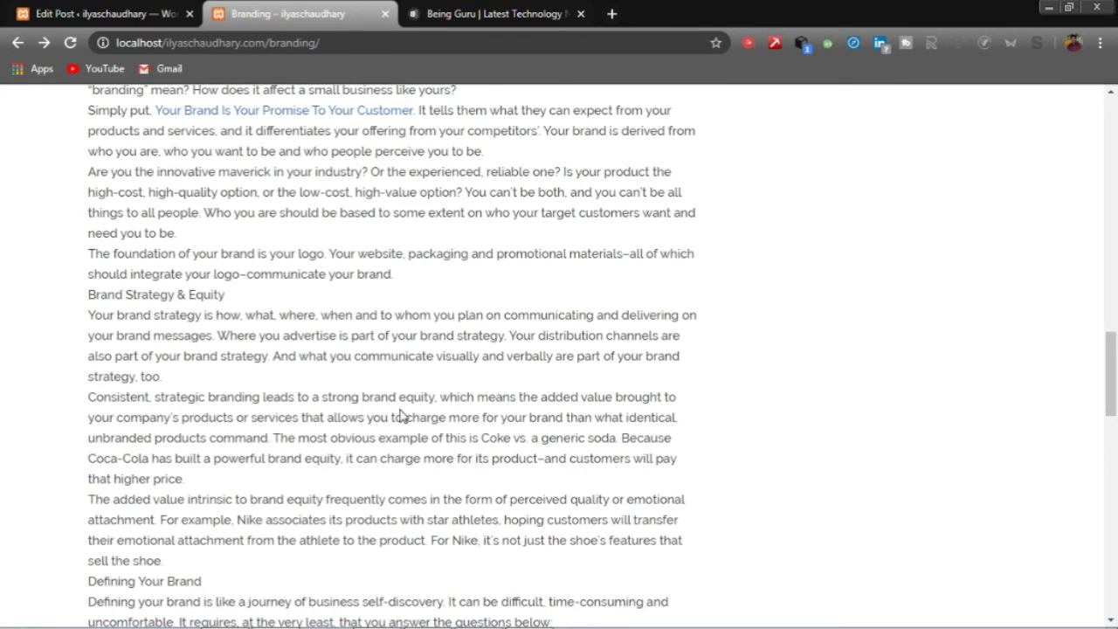
pyautogui.scroll(-5, 402, 415)
# Open the site's permalink settings and select Custom Structure with /%postname%/.
pyautogui.click(105, 14)
pyautogui.moveTo(75, 339)
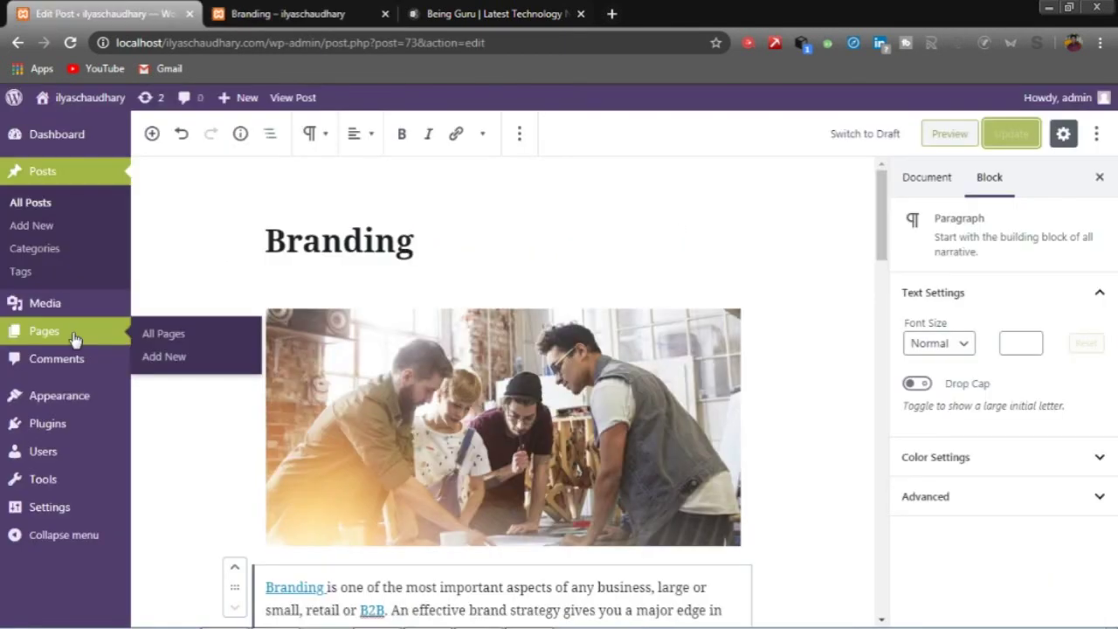
pyautogui.moveTo(74, 421)
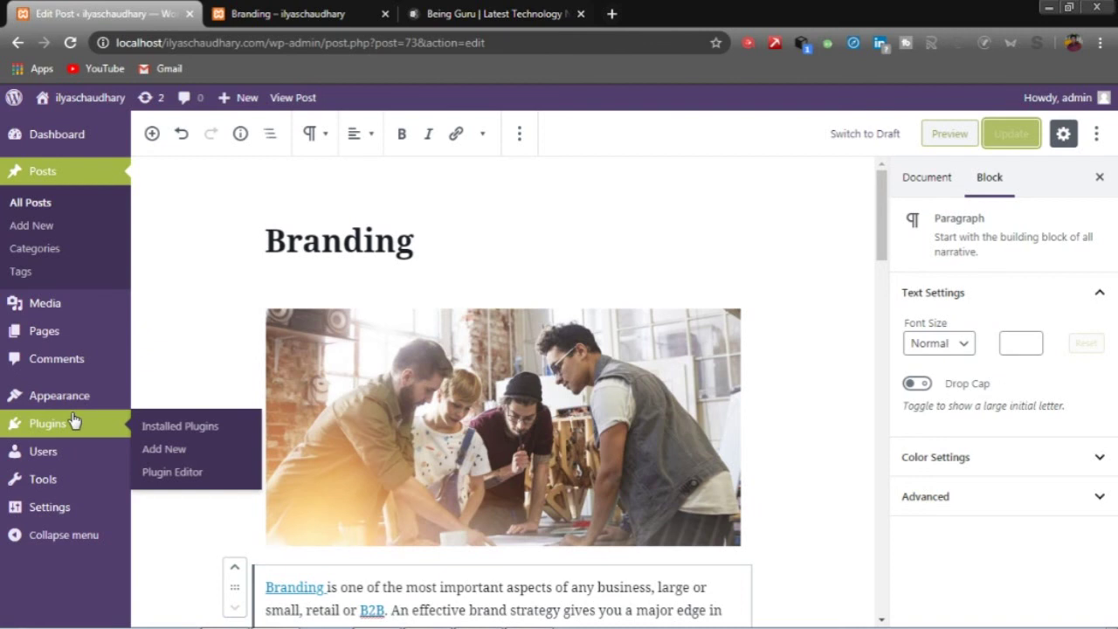
pyautogui.moveTo(76, 512)
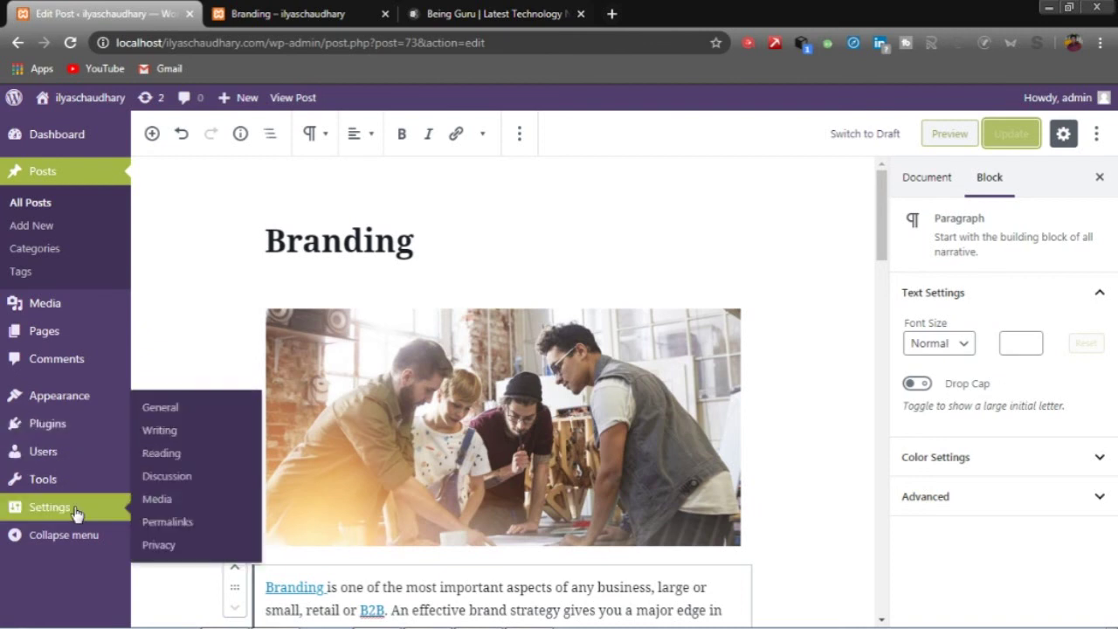
pyautogui.click(176, 524)
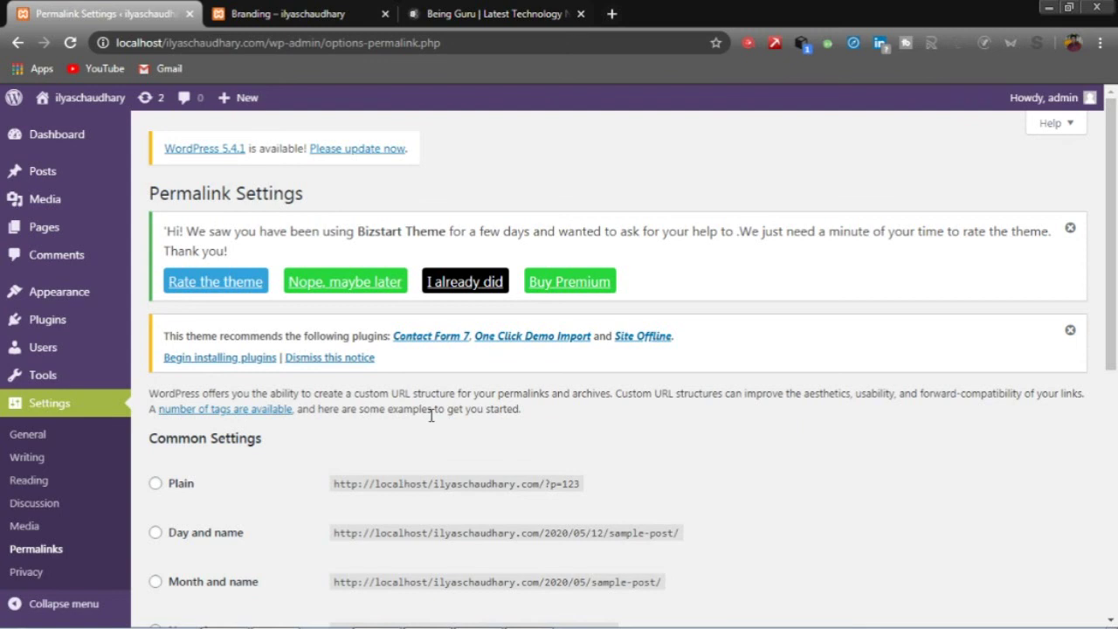
pyautogui.scroll(-3, 431, 416)
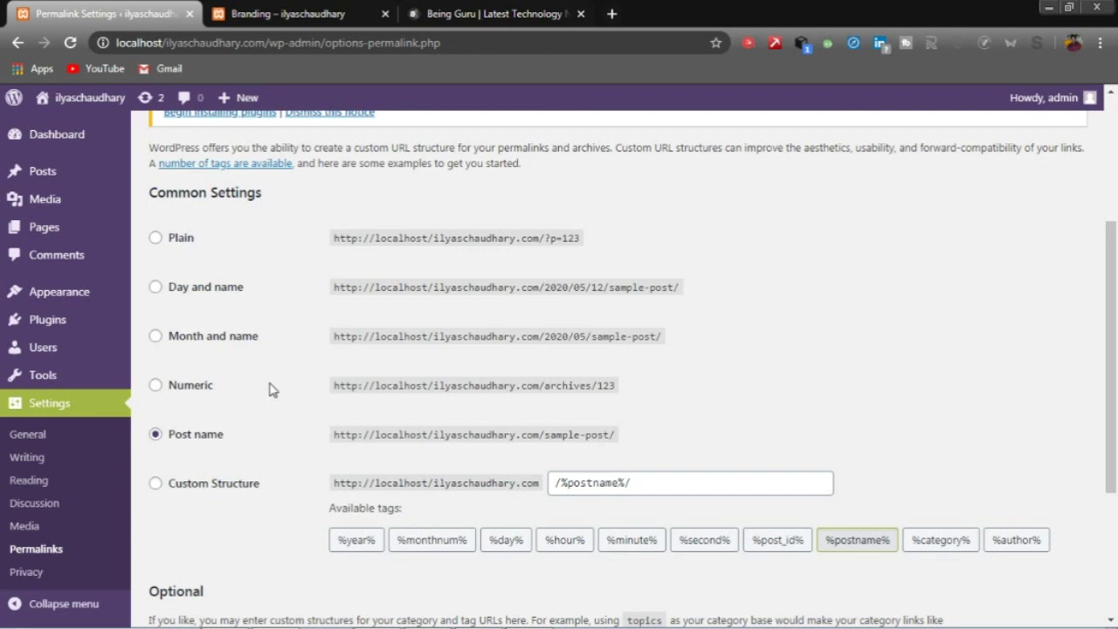
pyautogui.click(181, 441)
pyautogui.click(234, 490)
pyautogui.scroll(-2, 234, 491)
pyautogui.scroll(5, 297, 414)
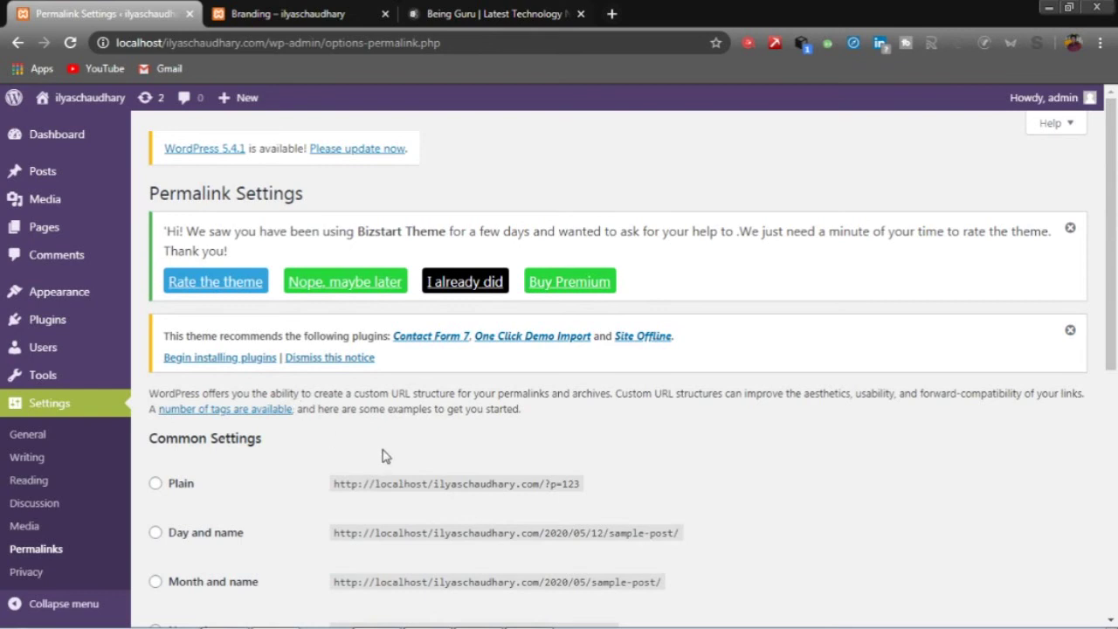
# Compare the example URLs of the Day and name and Month and name permalink structures with the other options.
pyautogui.scroll(-1, 359, 485)
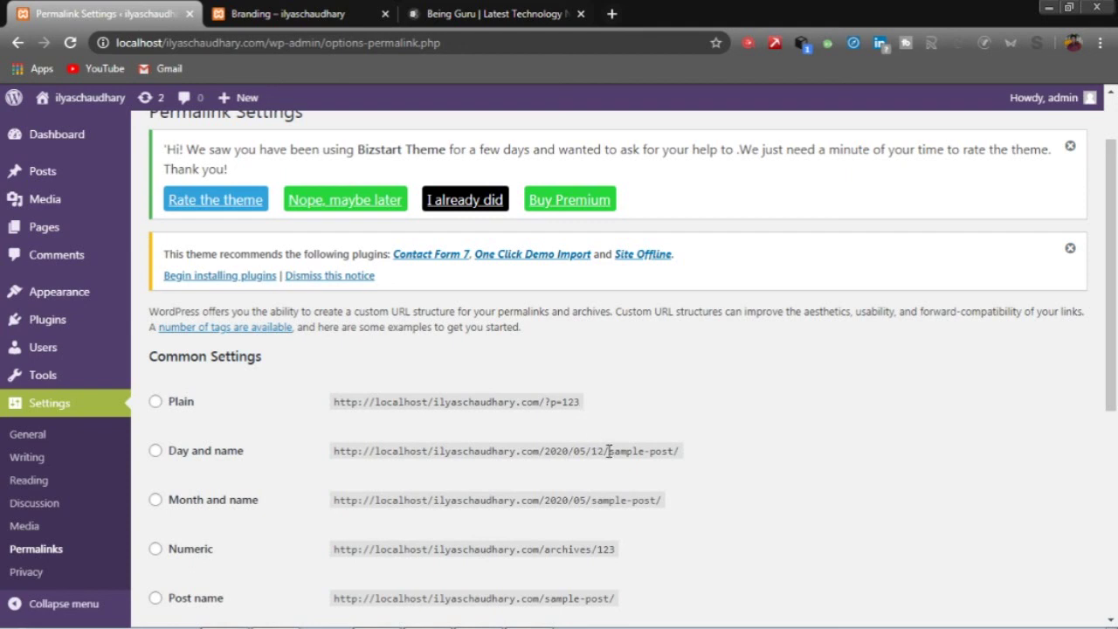
pyautogui.doubleClick(578, 450)
pyautogui.tripleClick(578, 450)
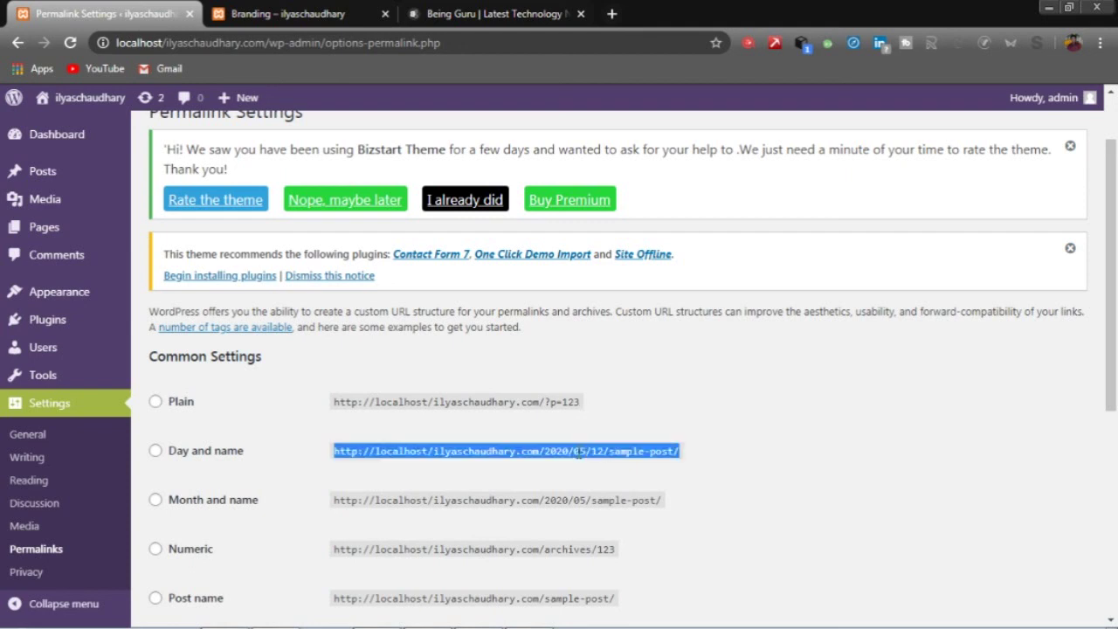
pyautogui.moveTo(578, 500); pyautogui.dragTo(569, 499)
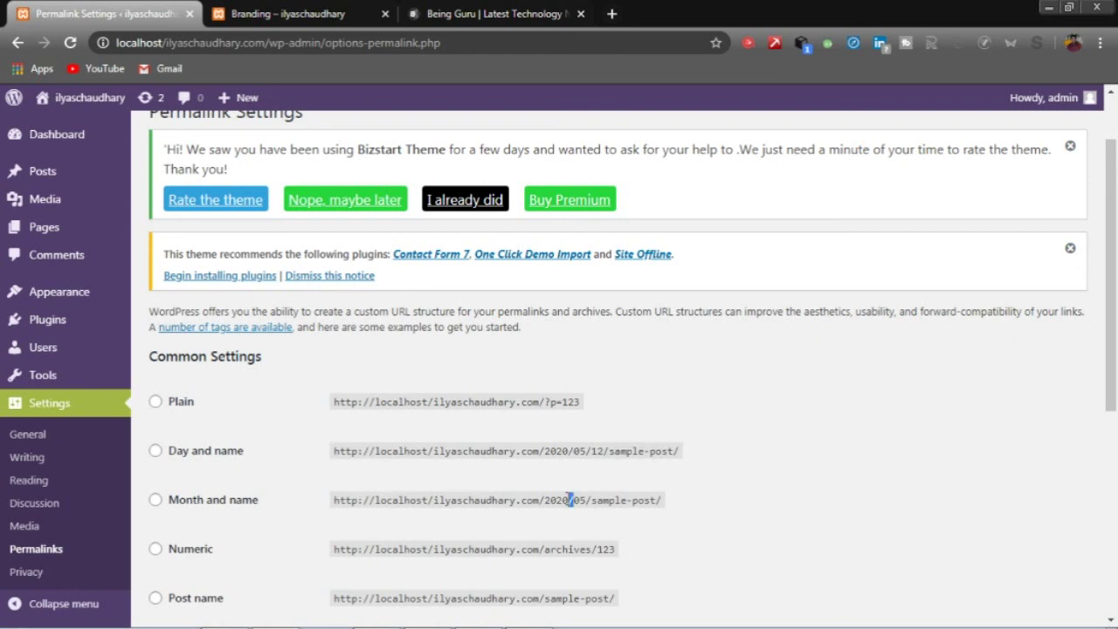
pyautogui.tripleClick(569, 499)
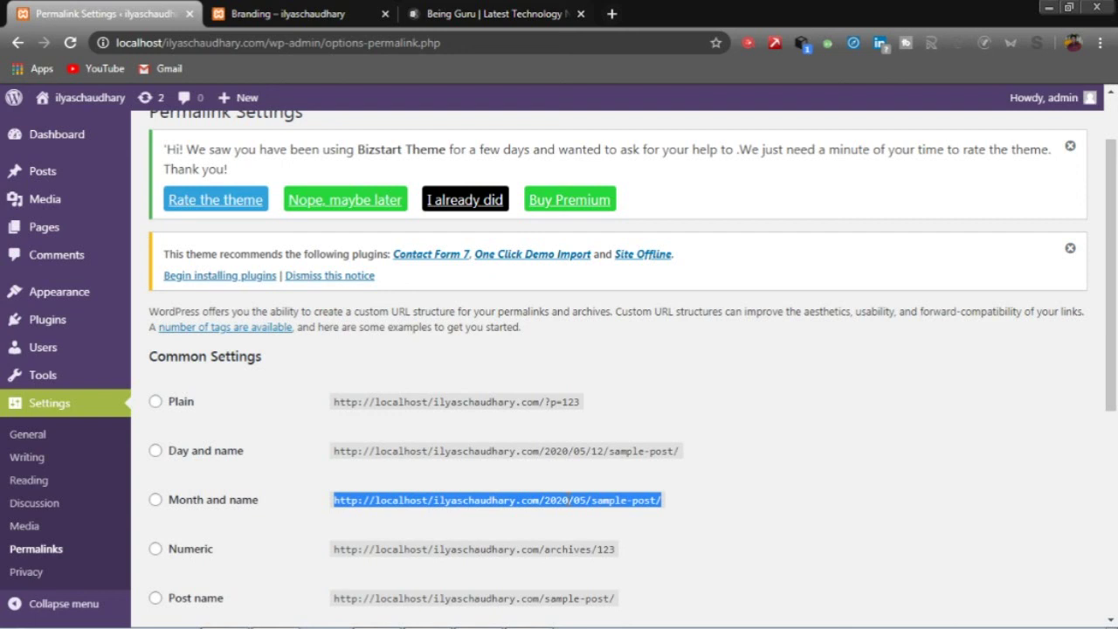
pyautogui.scroll(-2, 568, 498)
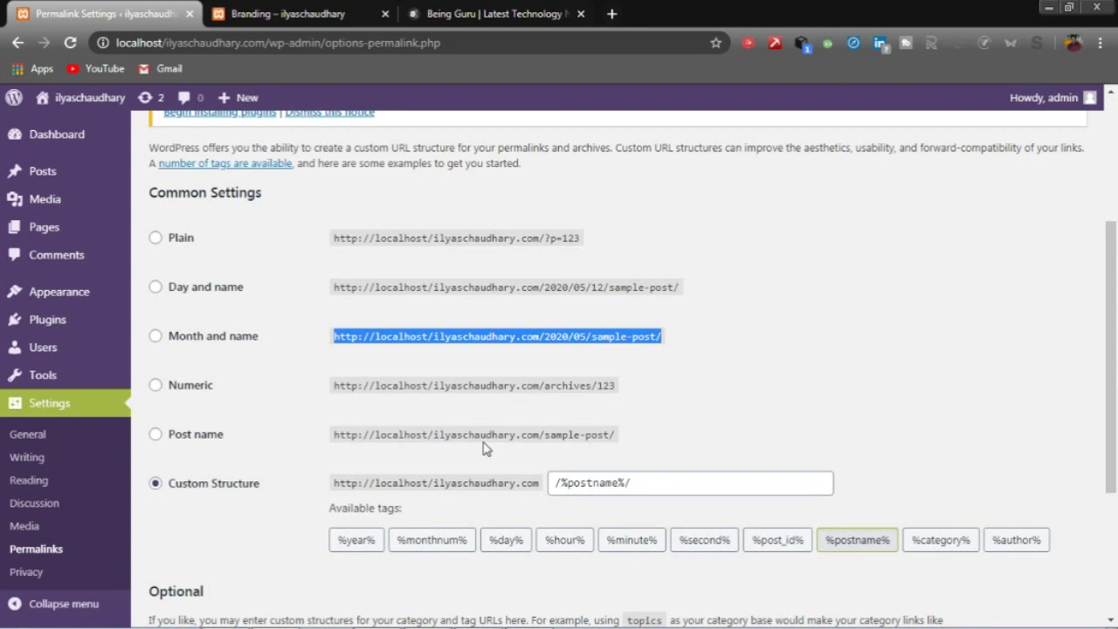
# Check the published Branding post's address and save the permalink settings with the Custom Structure option.
pyautogui.click(295, 14)
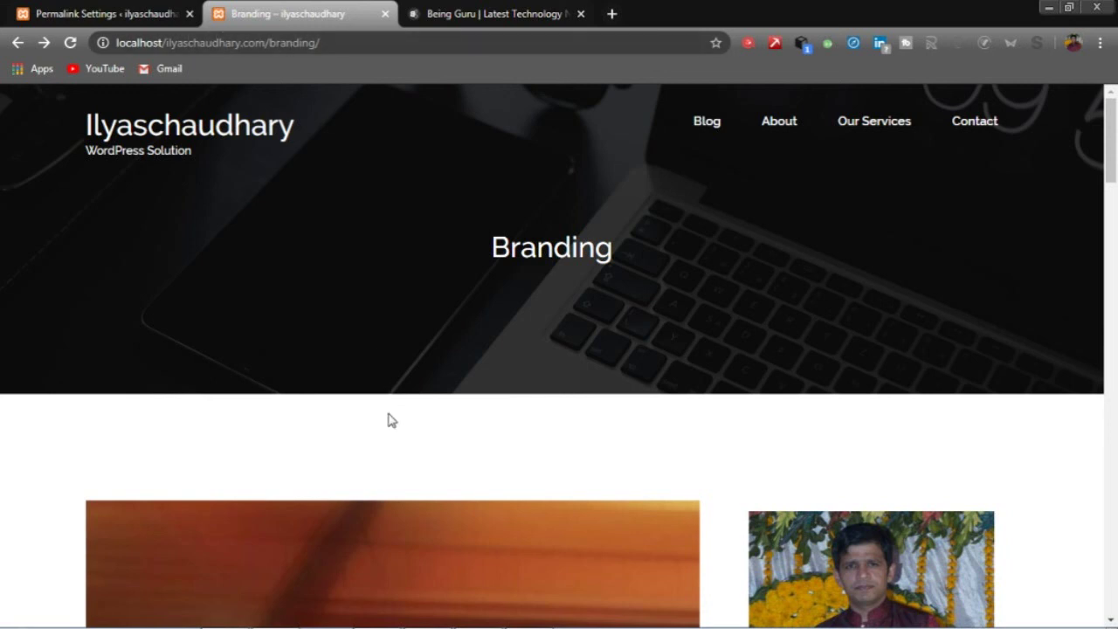
pyautogui.scroll(-5, 387, 415)
pyautogui.hotkey('ctrl', 'shift', 'Tab')
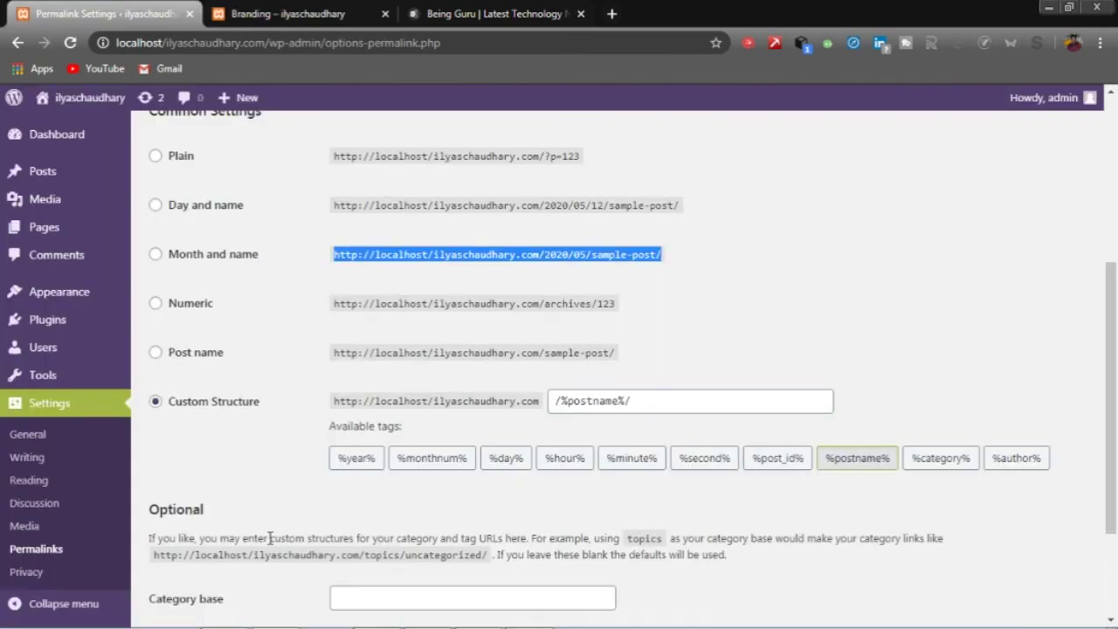
pyautogui.scroll(-2, 267, 536)
pyautogui.click(193, 544)
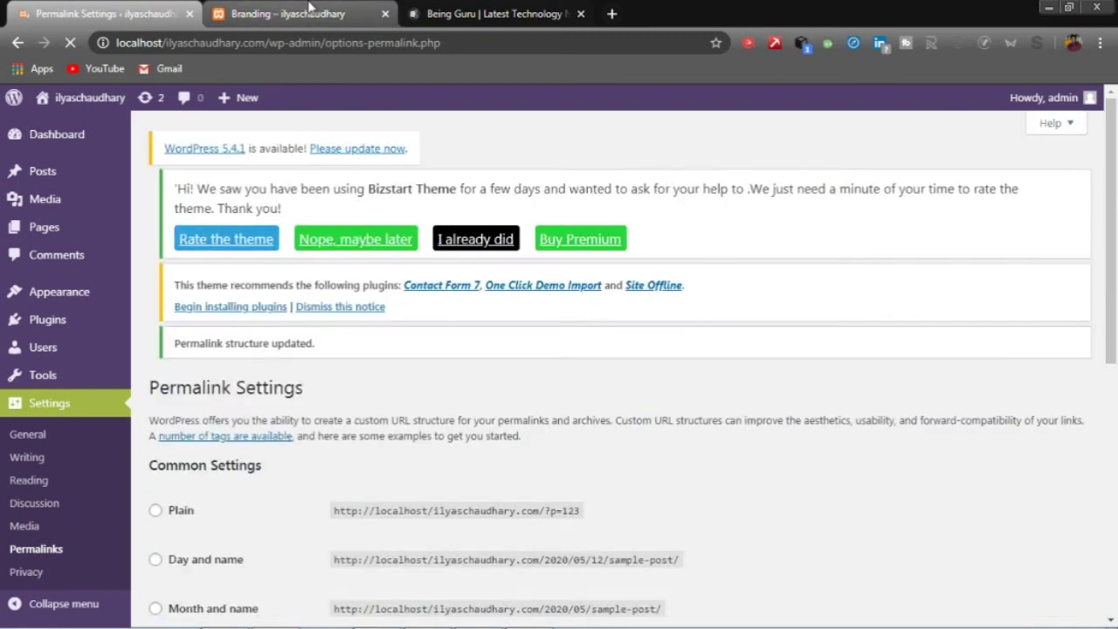
# Reload the published Branding post to check its URL, and return to the site's admin area.
pyautogui.click(308, 9)
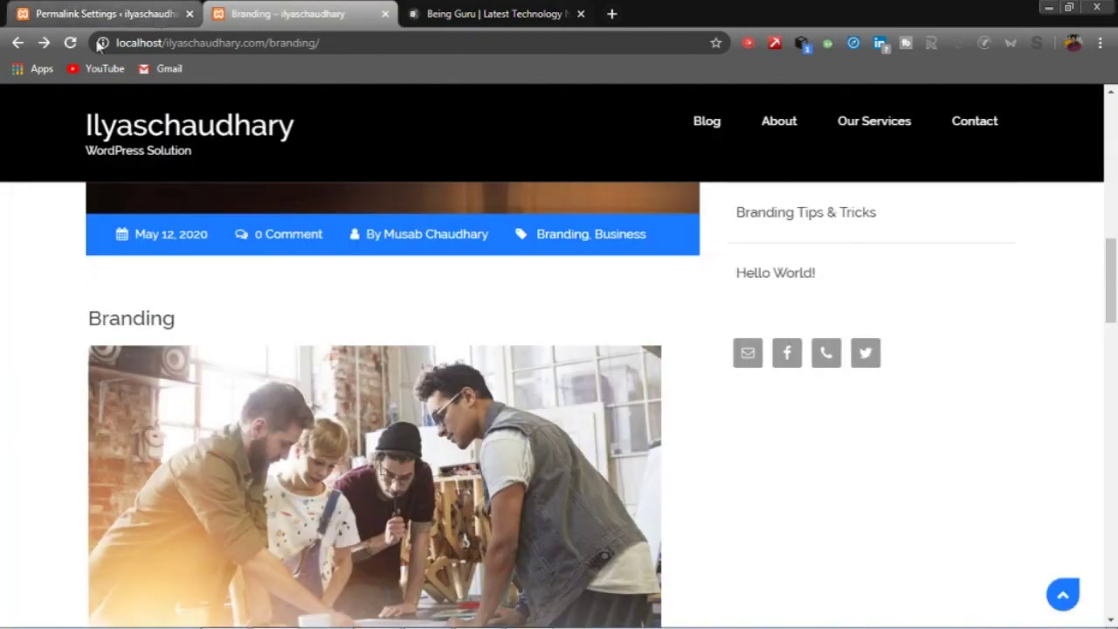
pyautogui.click(70, 43)
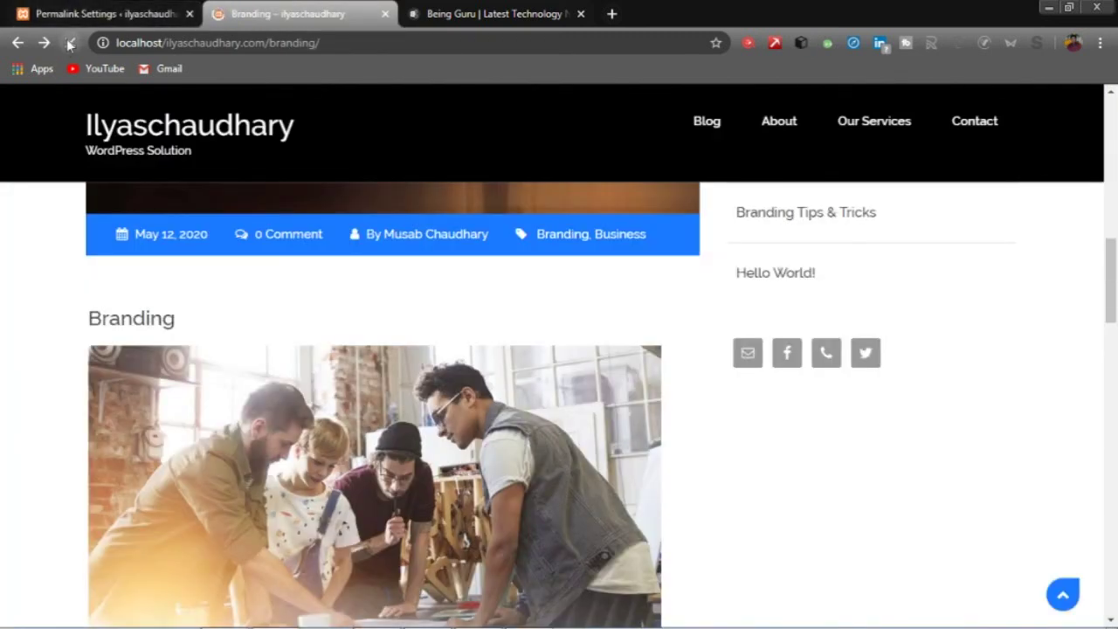
pyautogui.click(105, 14)
pyautogui.moveTo(69, 176)
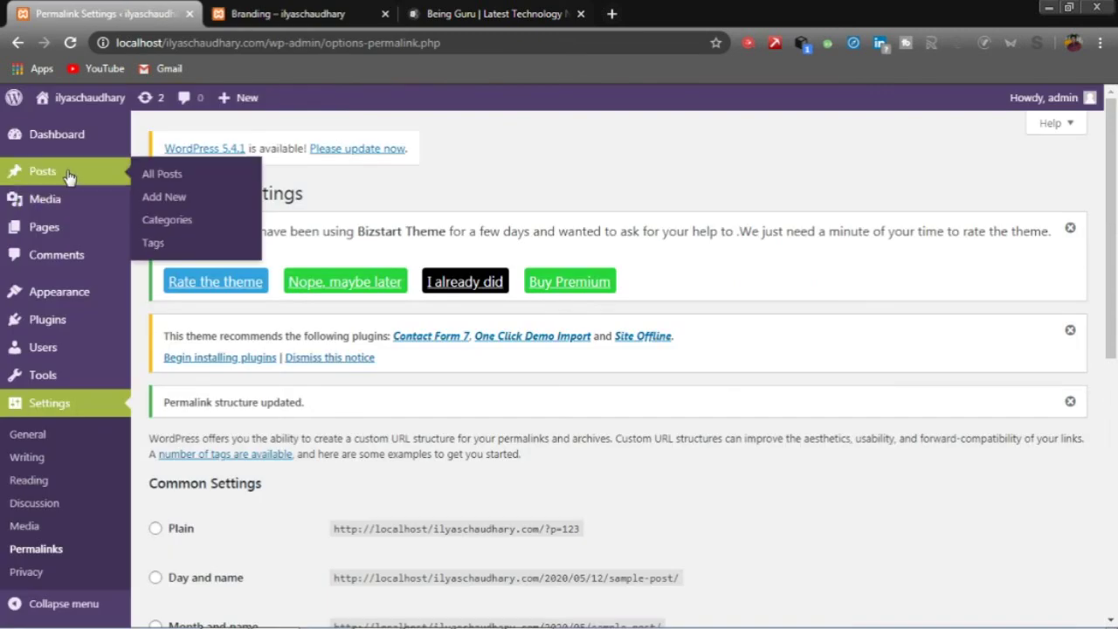